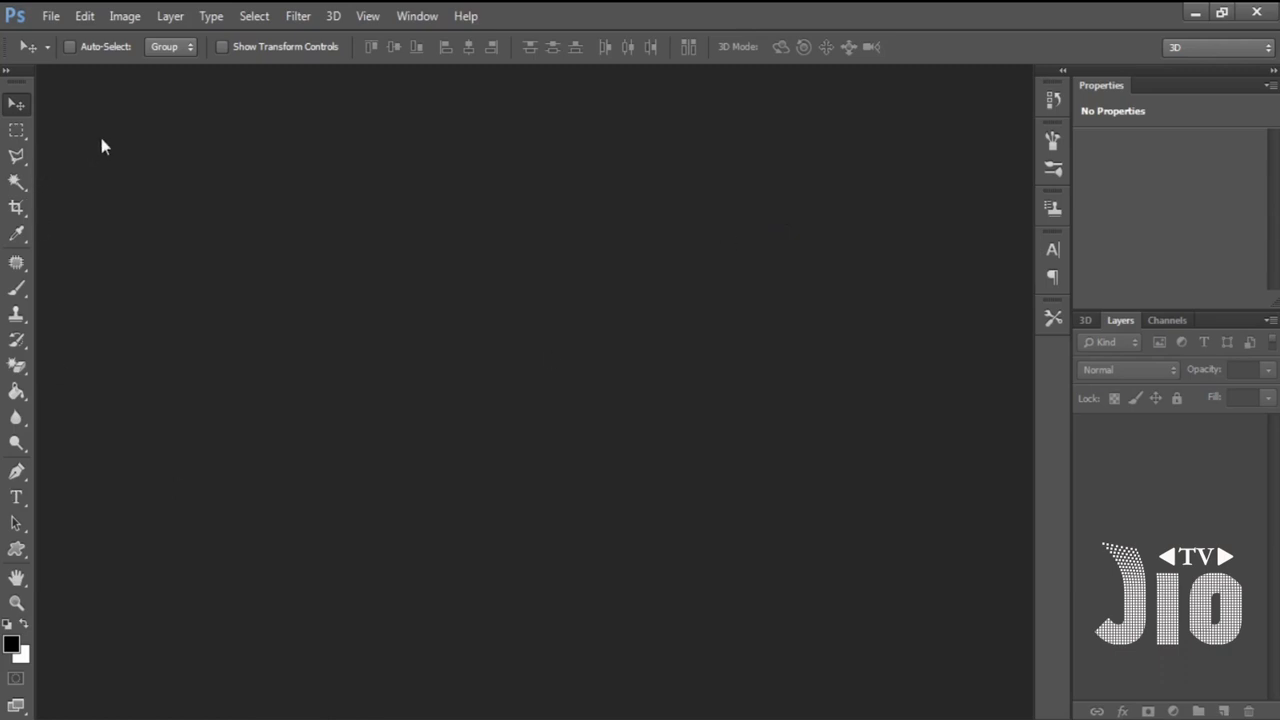
click(6, 70)
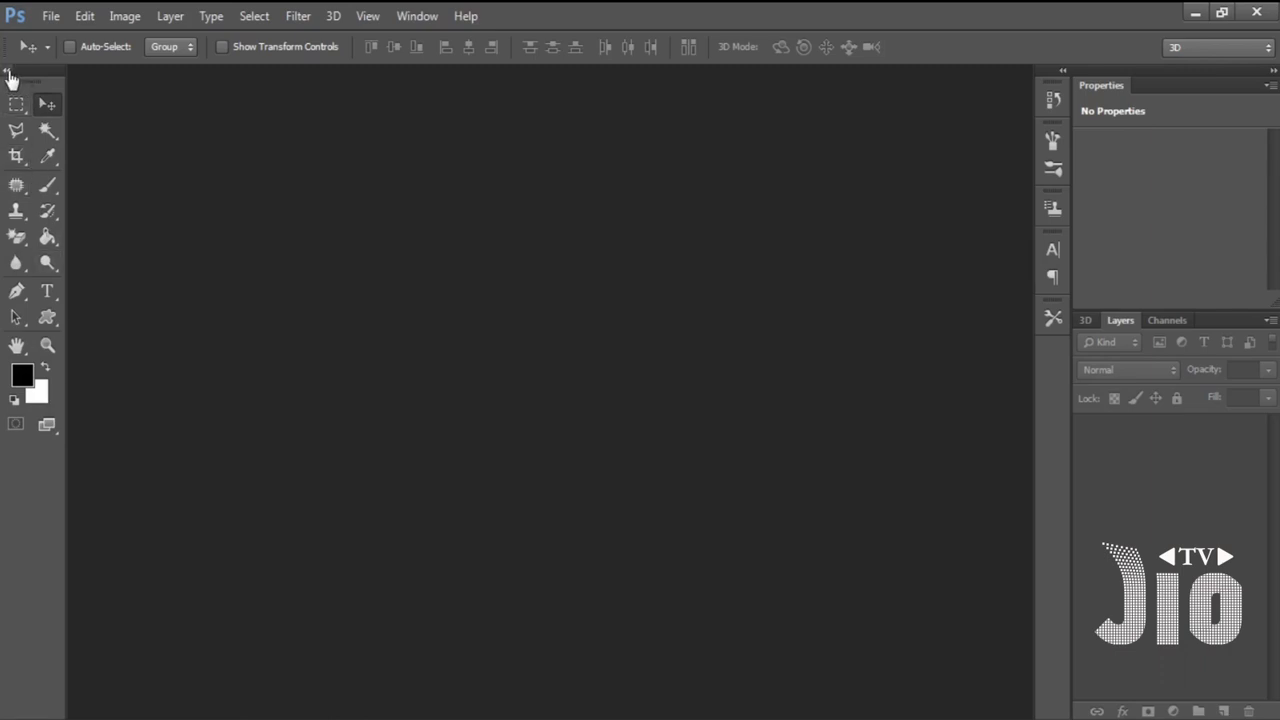
click(8, 72)
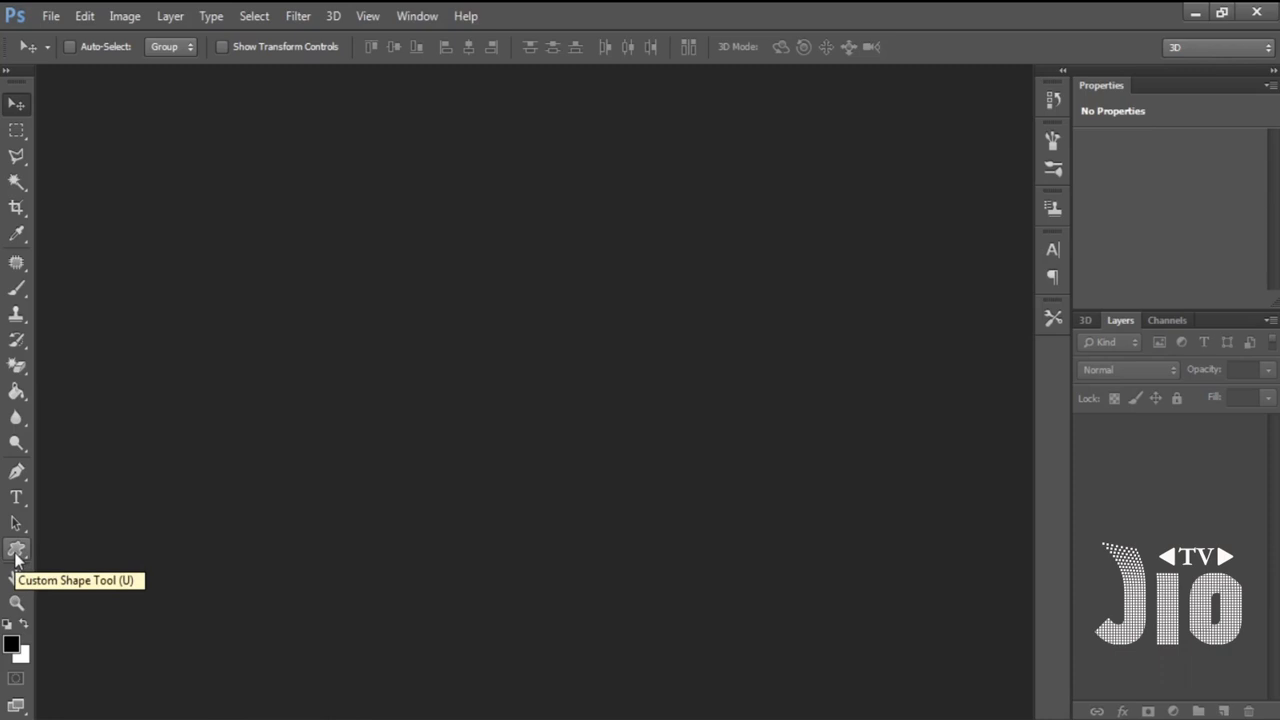
key(u)
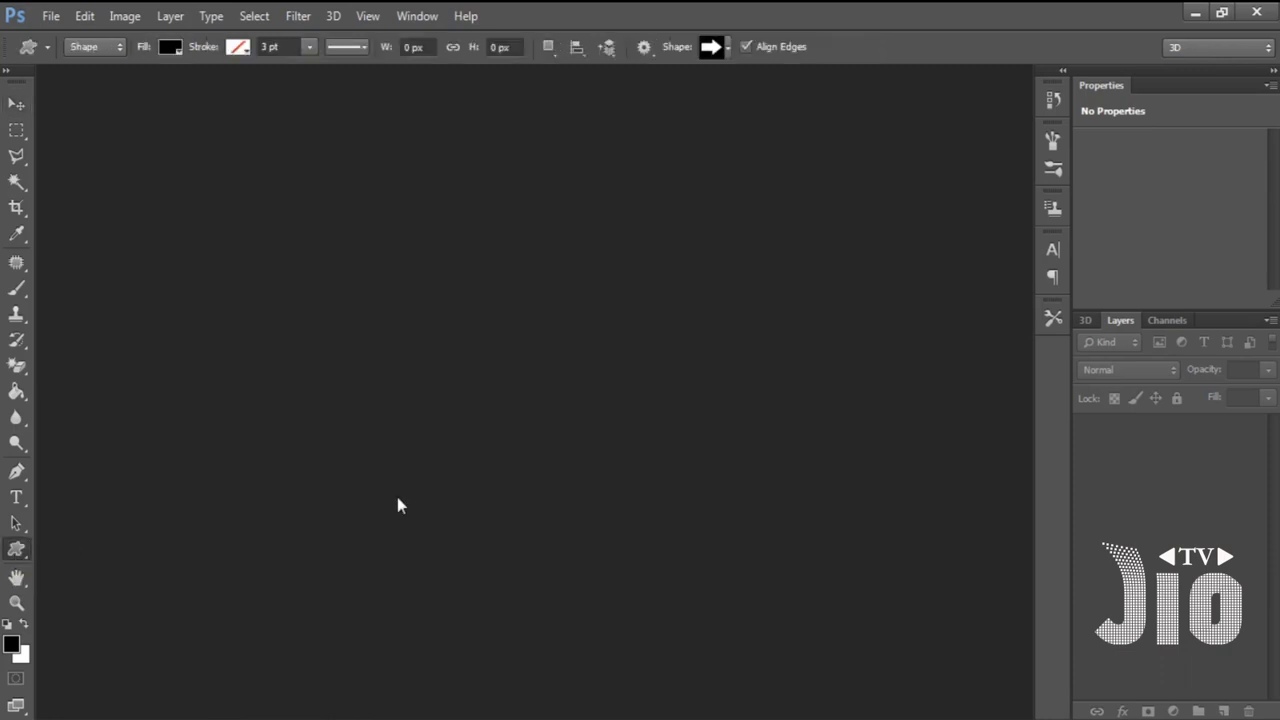
right_click(15, 553)
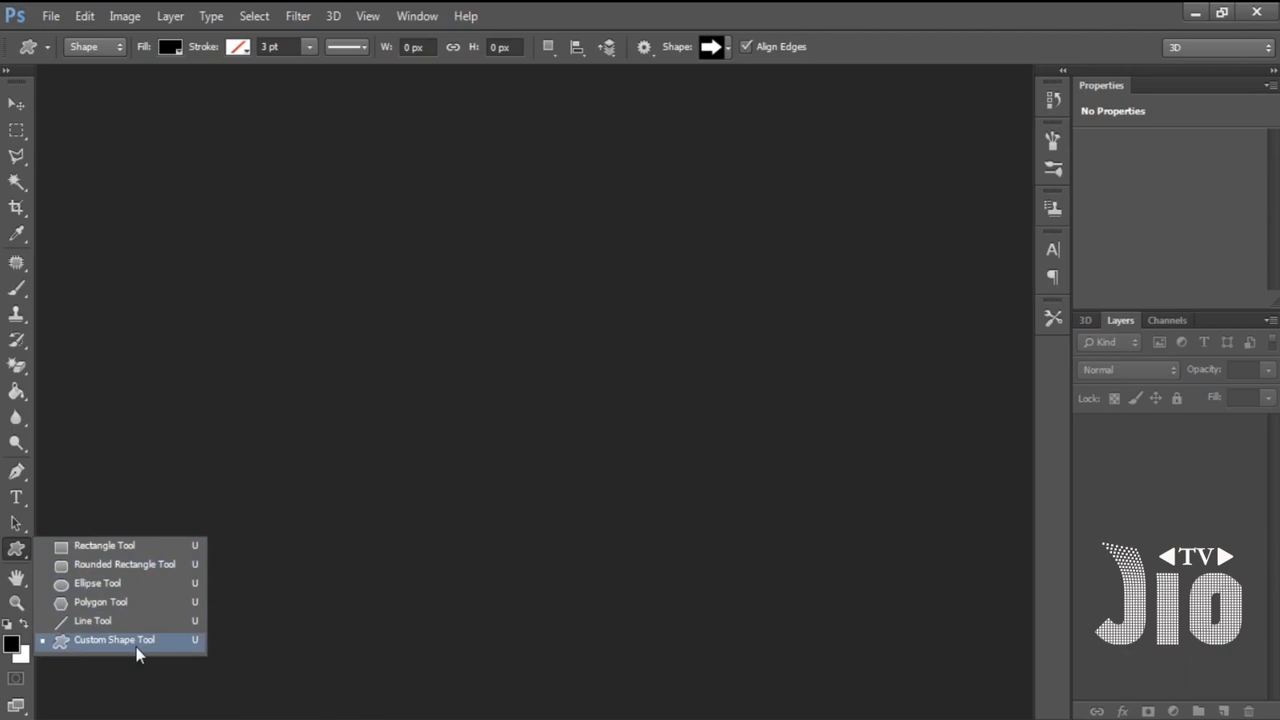
click(329, 106)
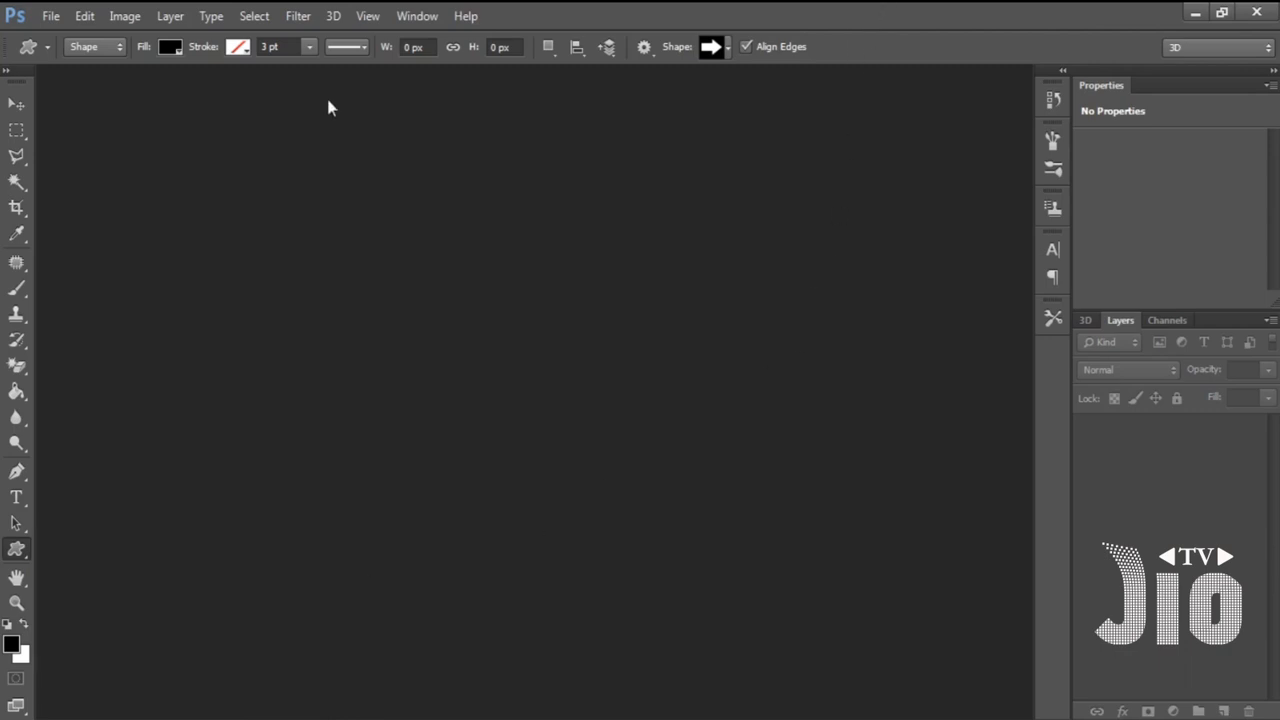
- Create a new blank document 1600 pixels wide and 900 pixels high
click(50, 16)
click(60, 40)
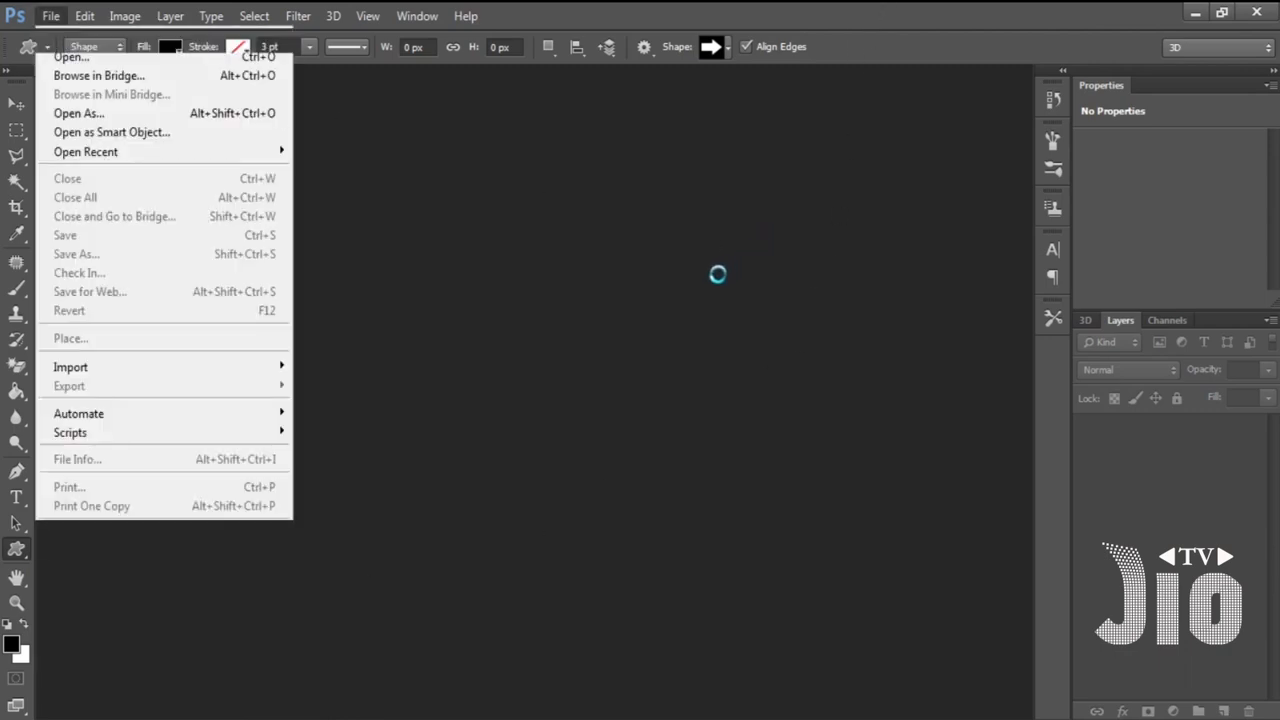
double_click(589, 260)
text(1600)
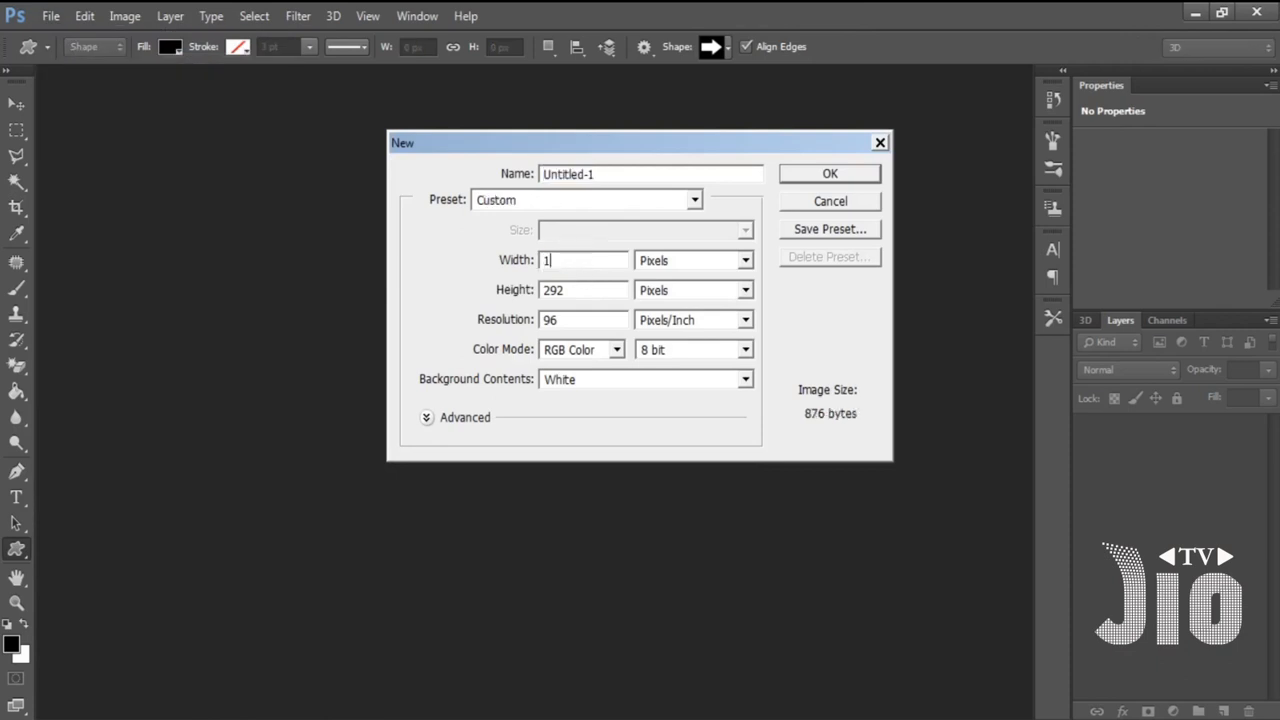
double_click(615, 289)
text(900)
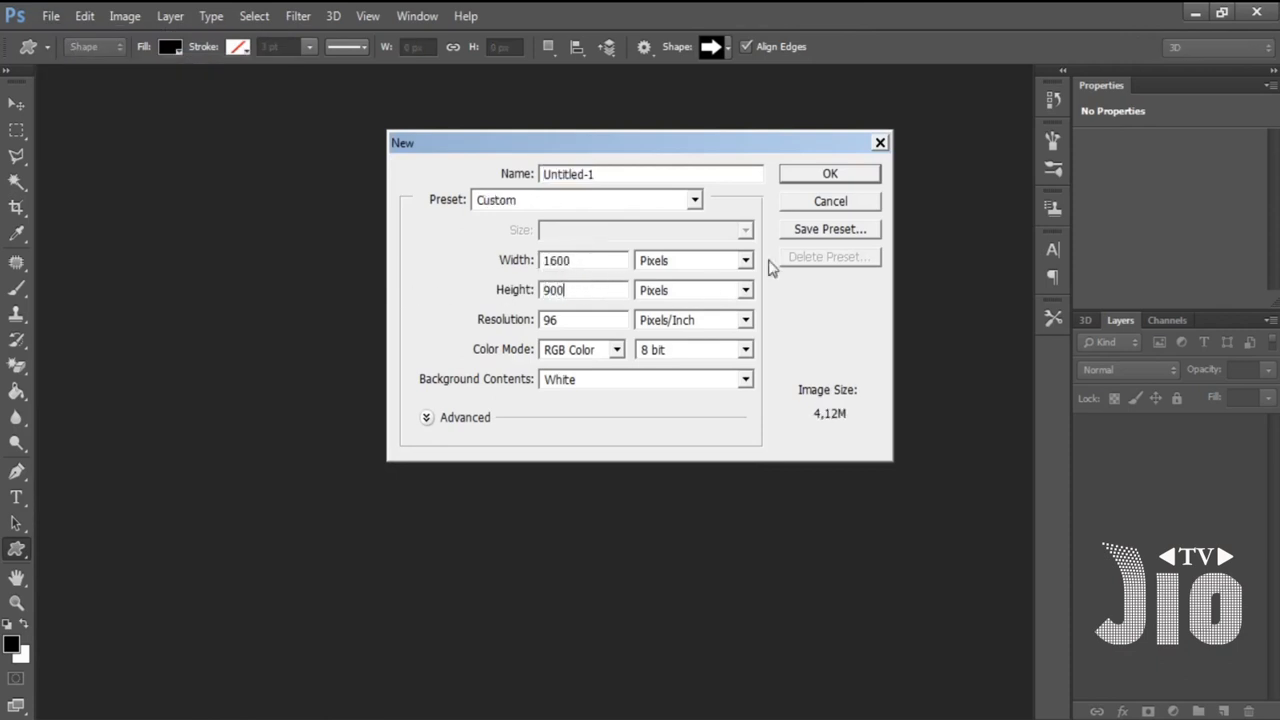
click(822, 178)
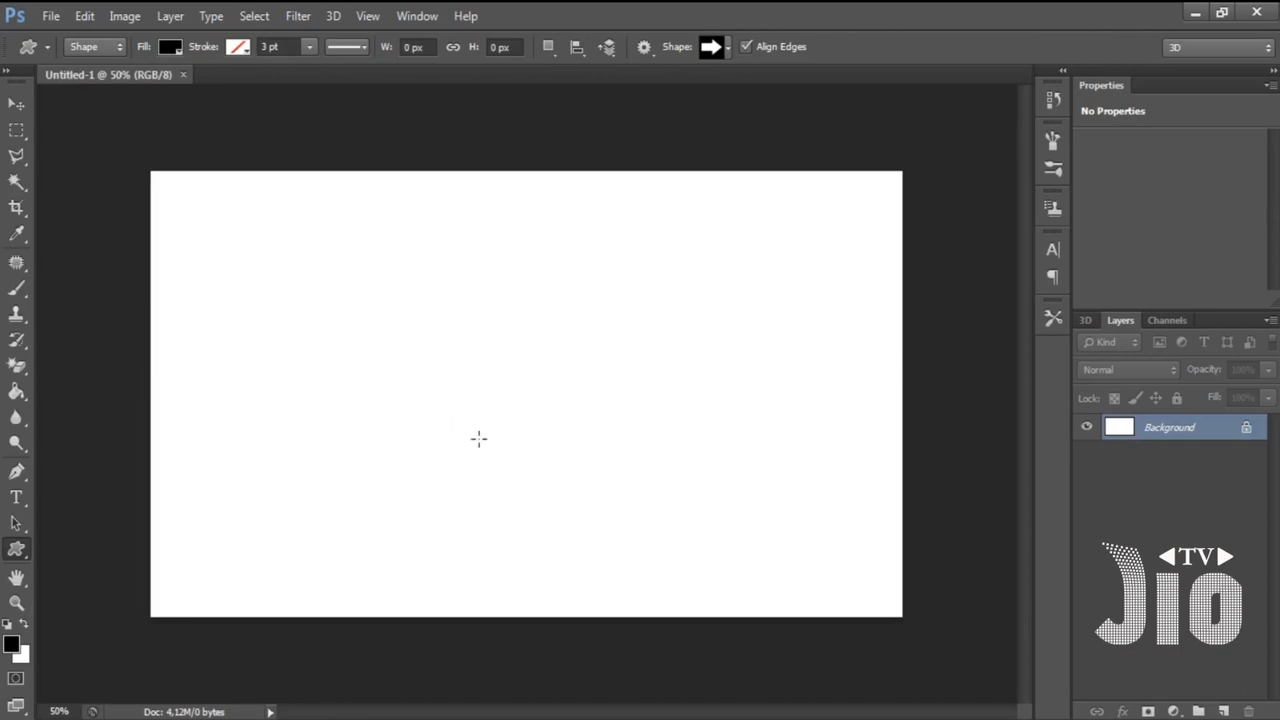
click(372, 16)
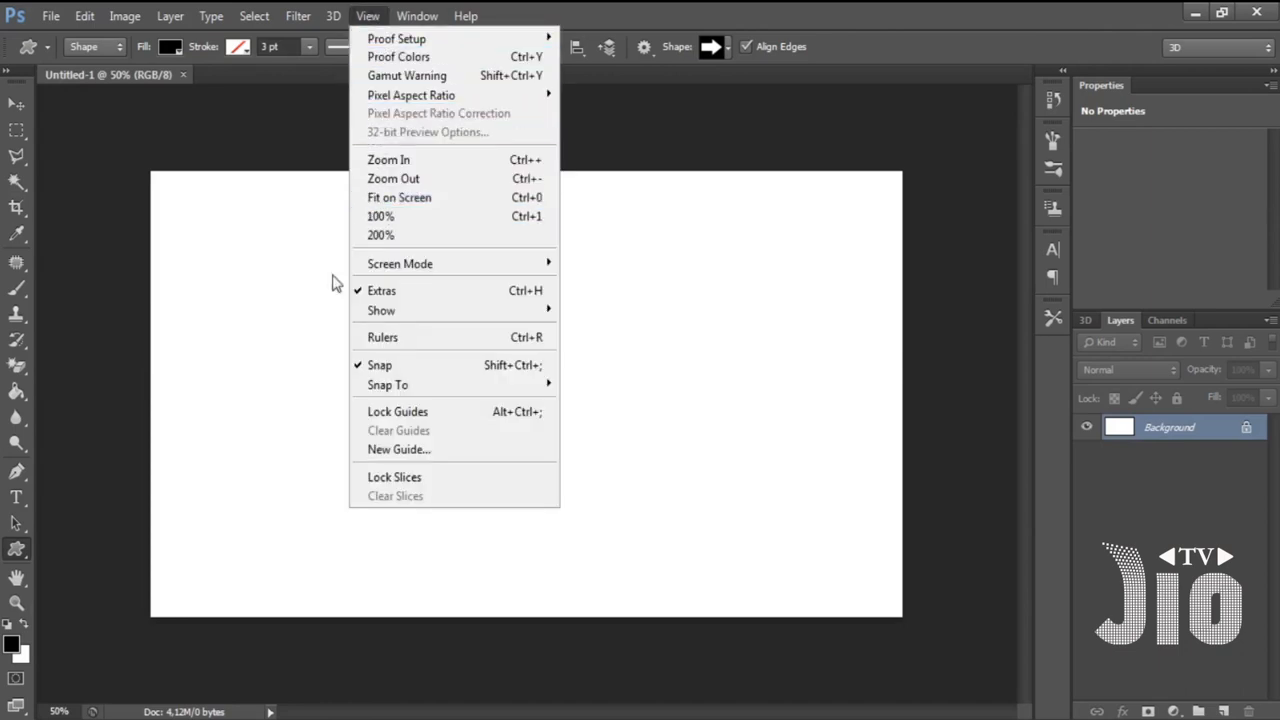
key(ctrl+0)
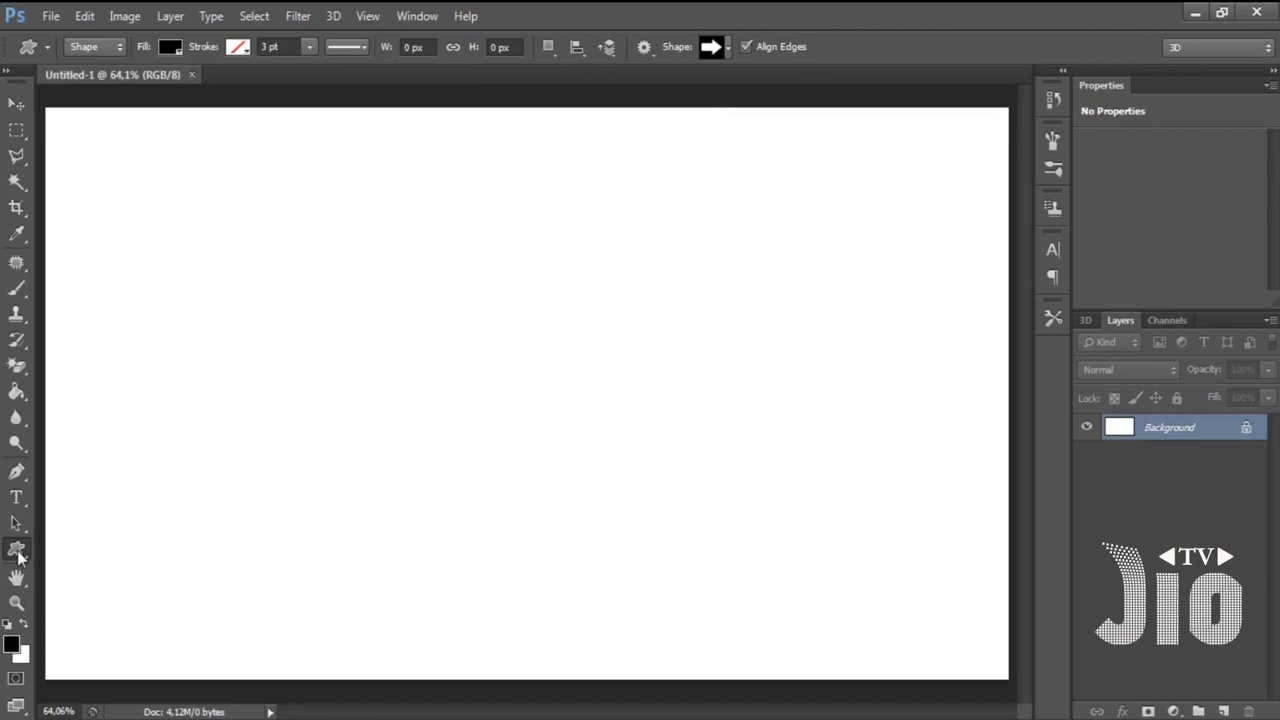
- Draw a rectangular marquee selection across the middle of the blank canvas and deselect it
click(18, 551)
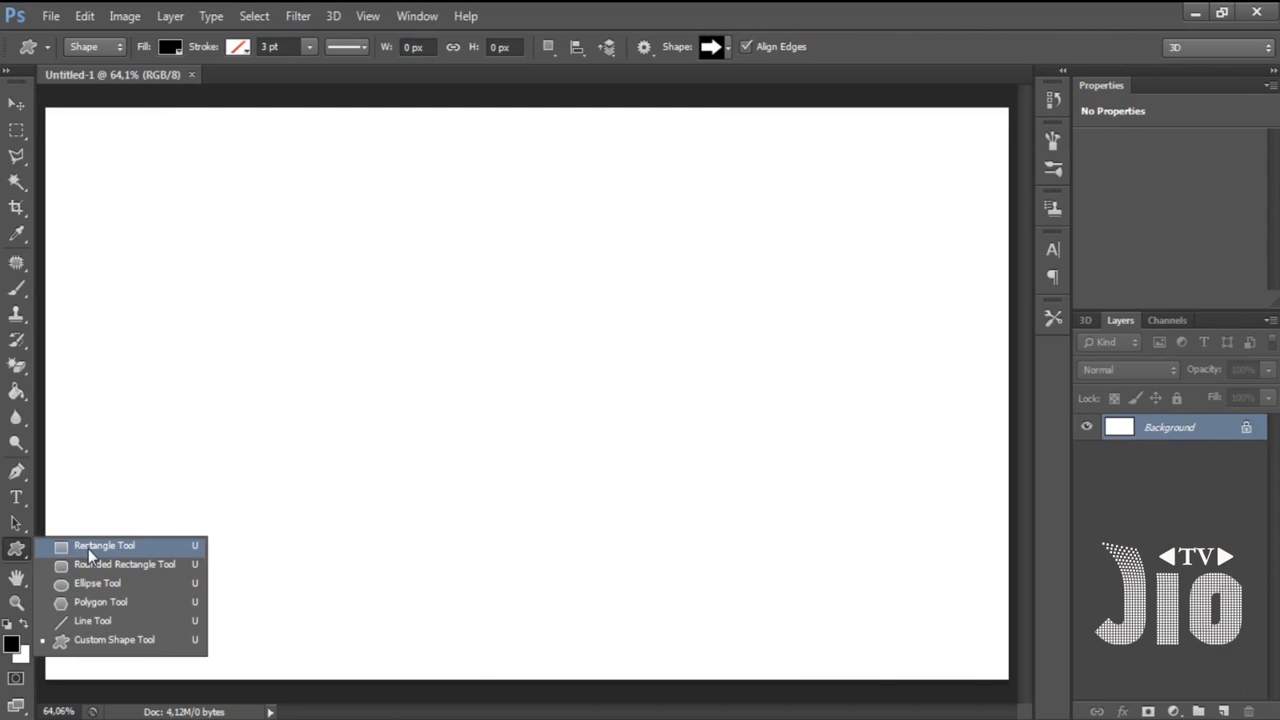
click(16, 131)
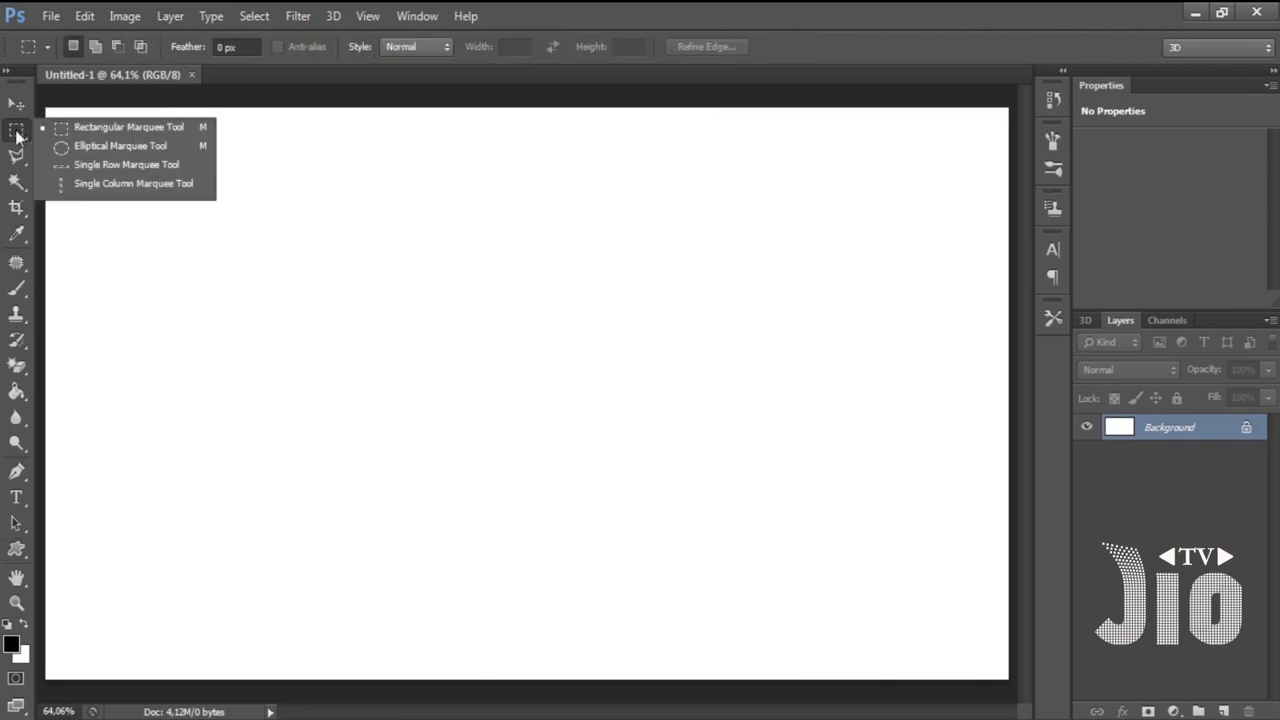
click(121, 130)
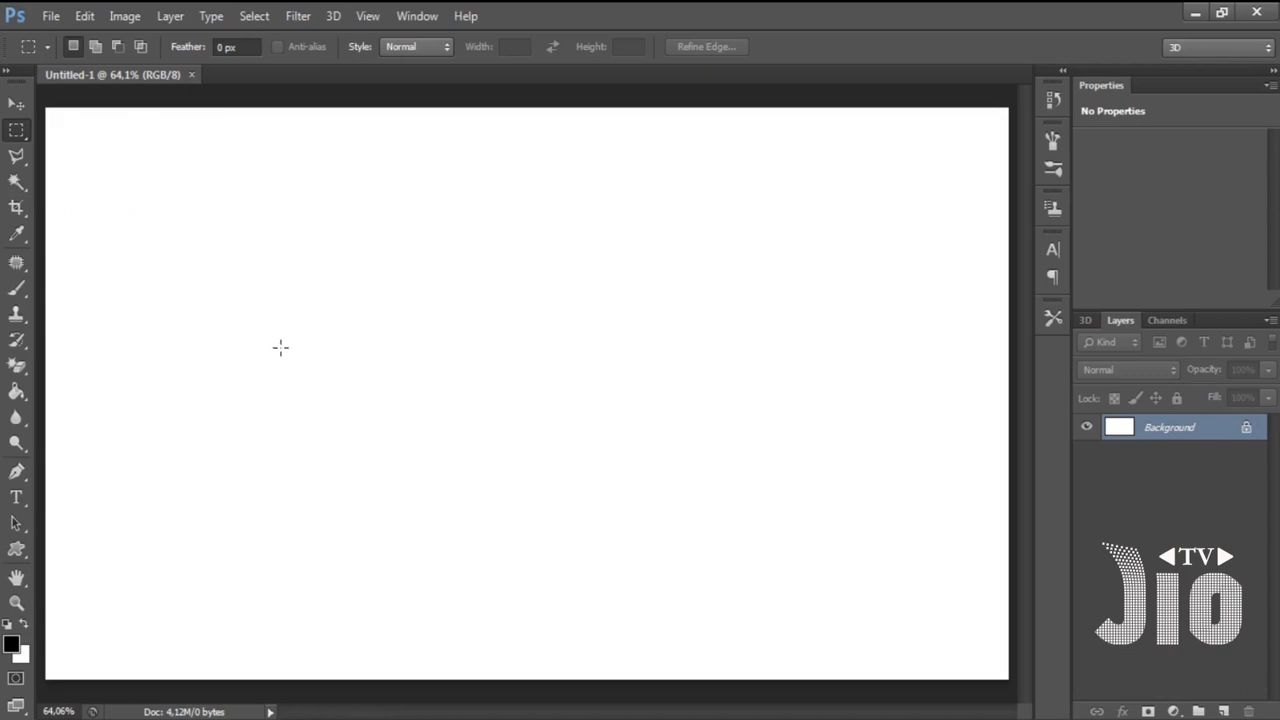
drag(317, 245, 723, 617)
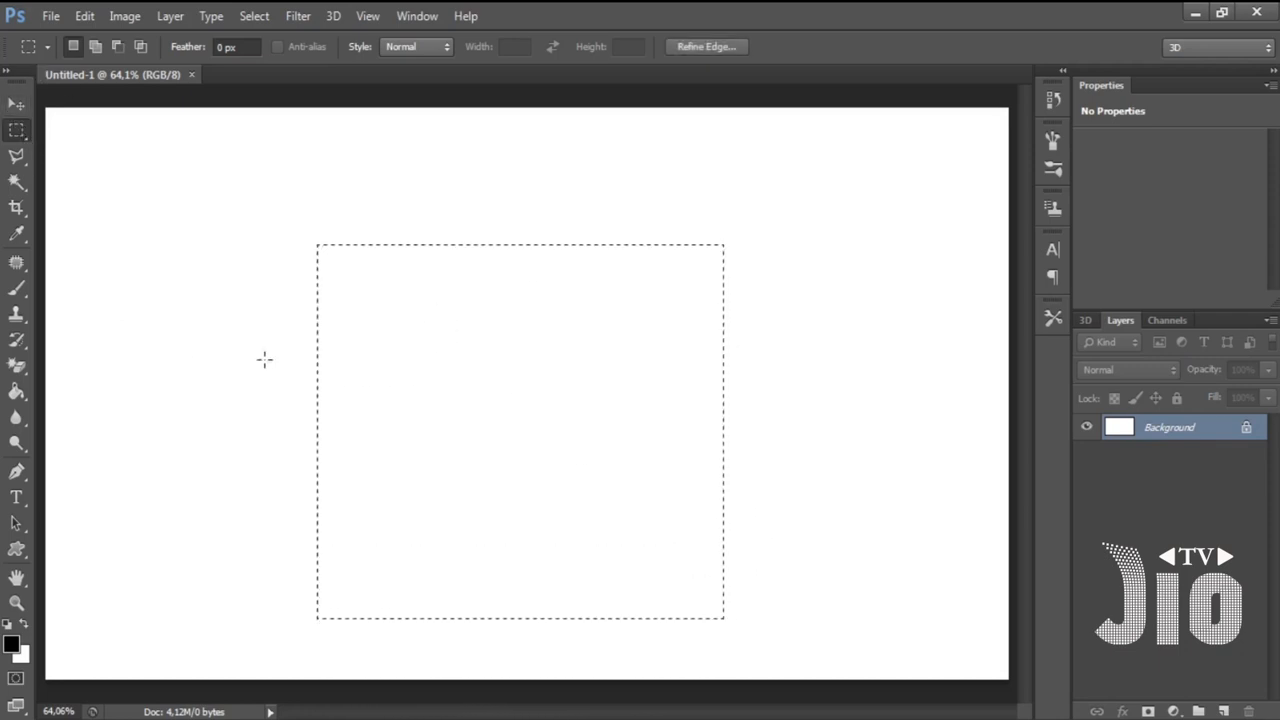
key(ctrl+d)
- Draw a red-filled rectangle shape of about 598 × 344 px in the middle of the canvas with the Rectangle Tool
click(17, 550)
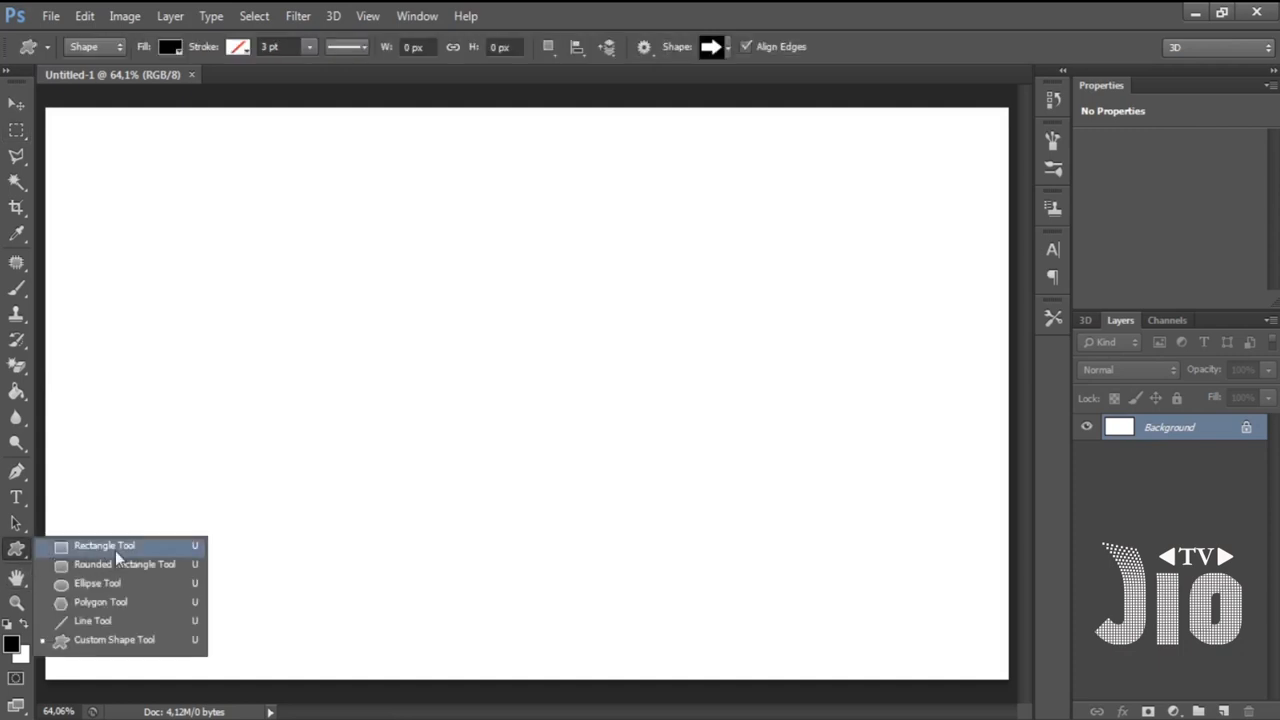
click(115, 550)
click(447, 420)
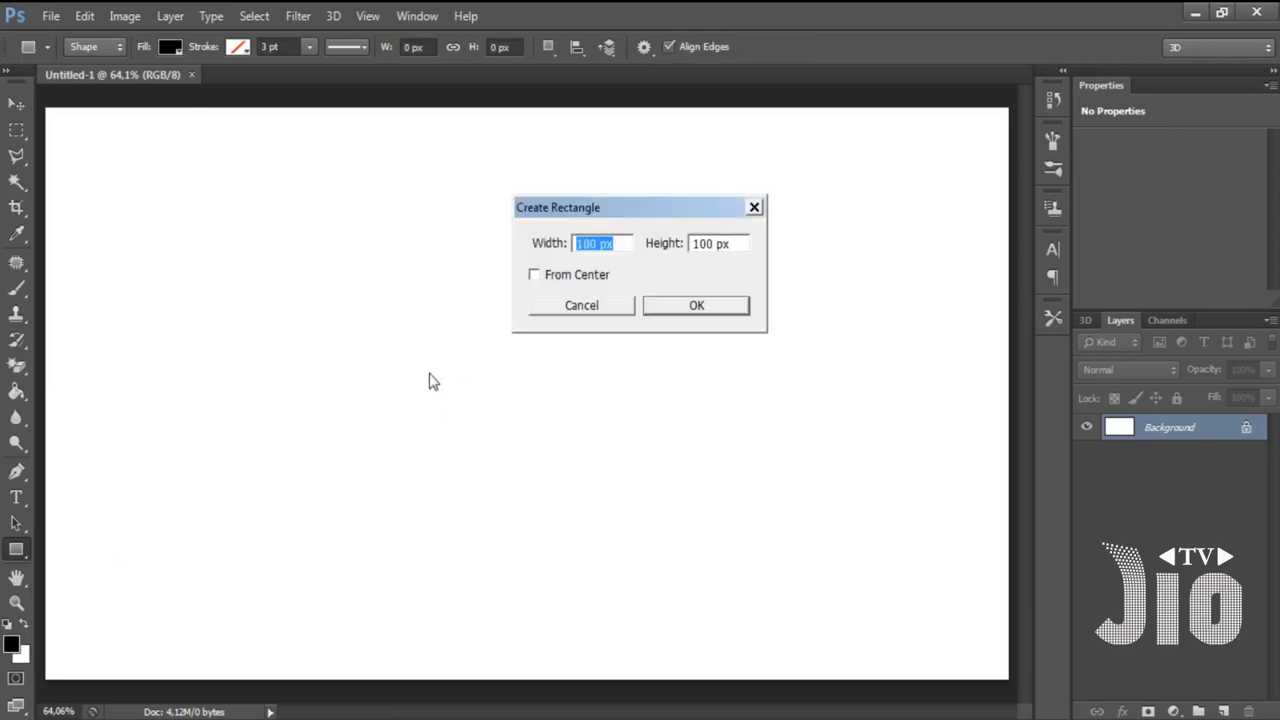
click(754, 207)
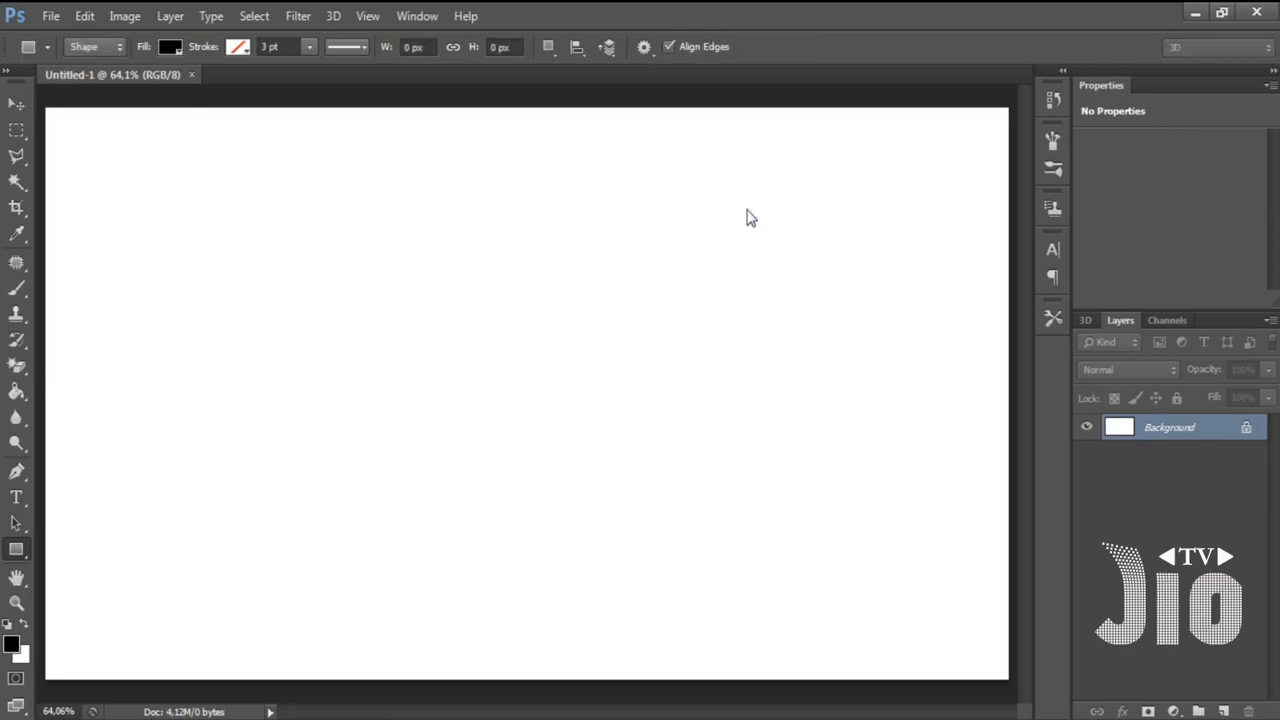
click(170, 50)
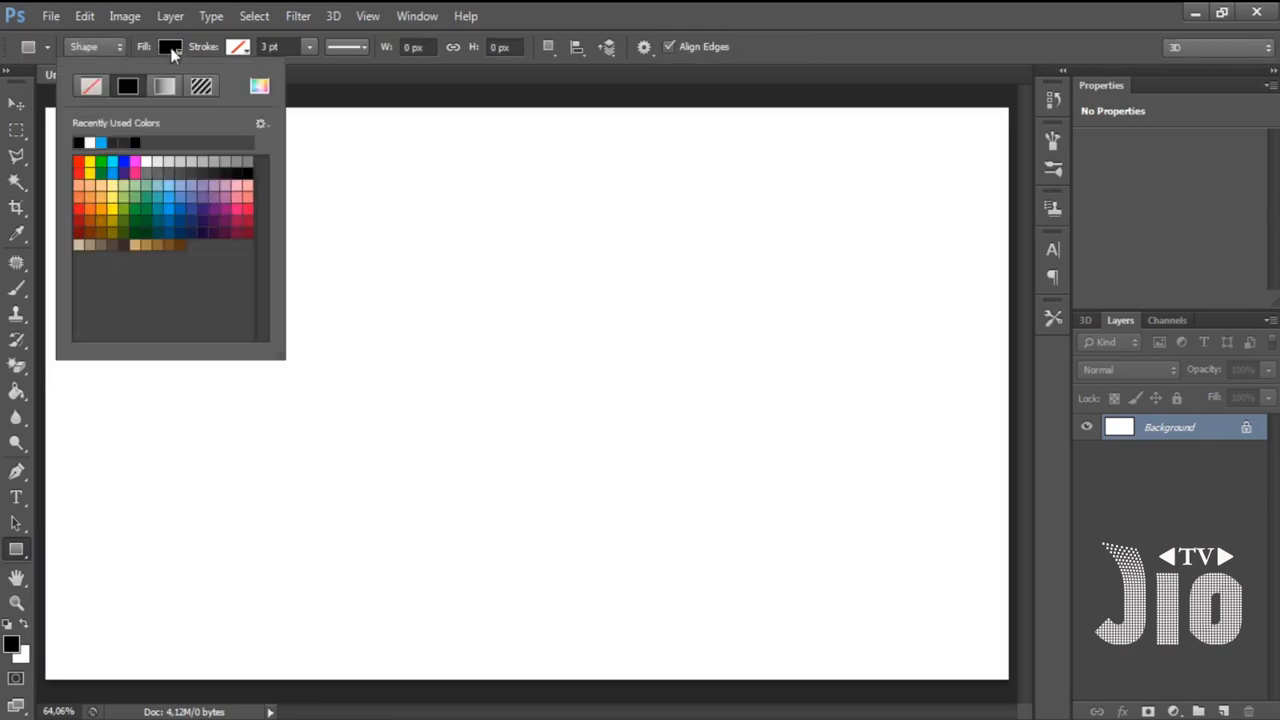
click(85, 165)
click(245, 50)
click(781, 6)
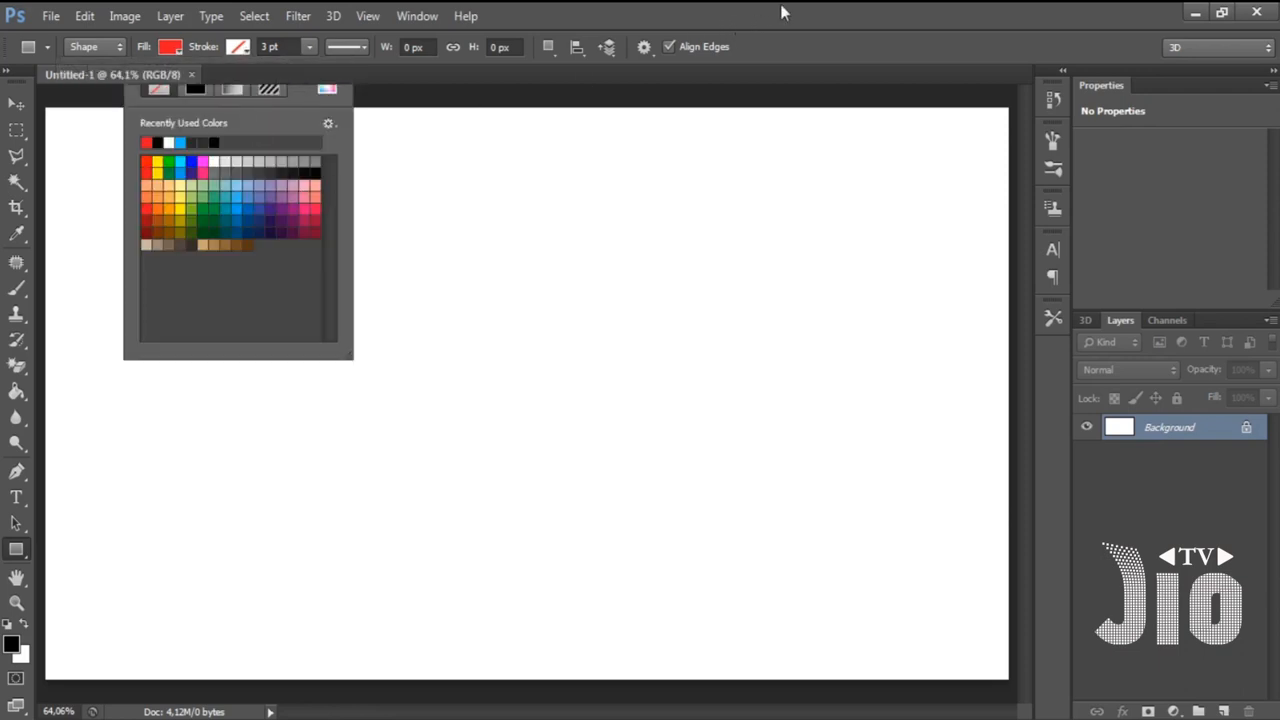
drag(362, 286, 745, 490)
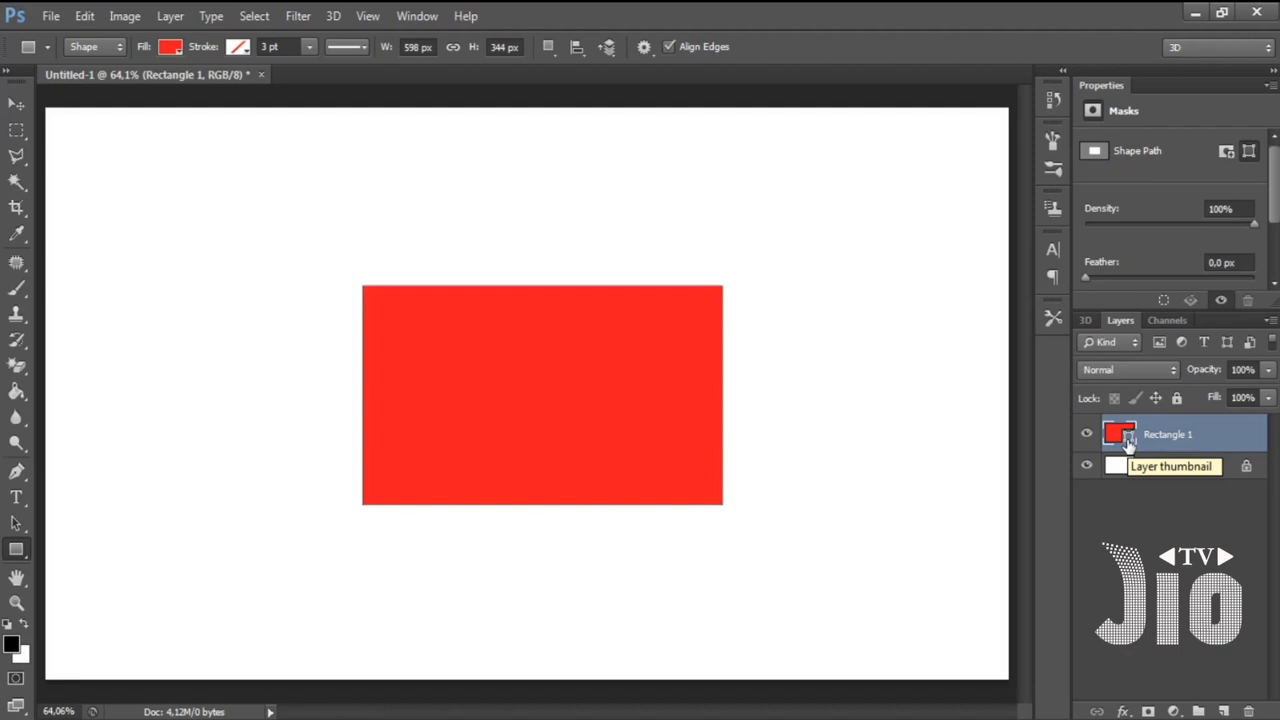
right_click(20, 556)
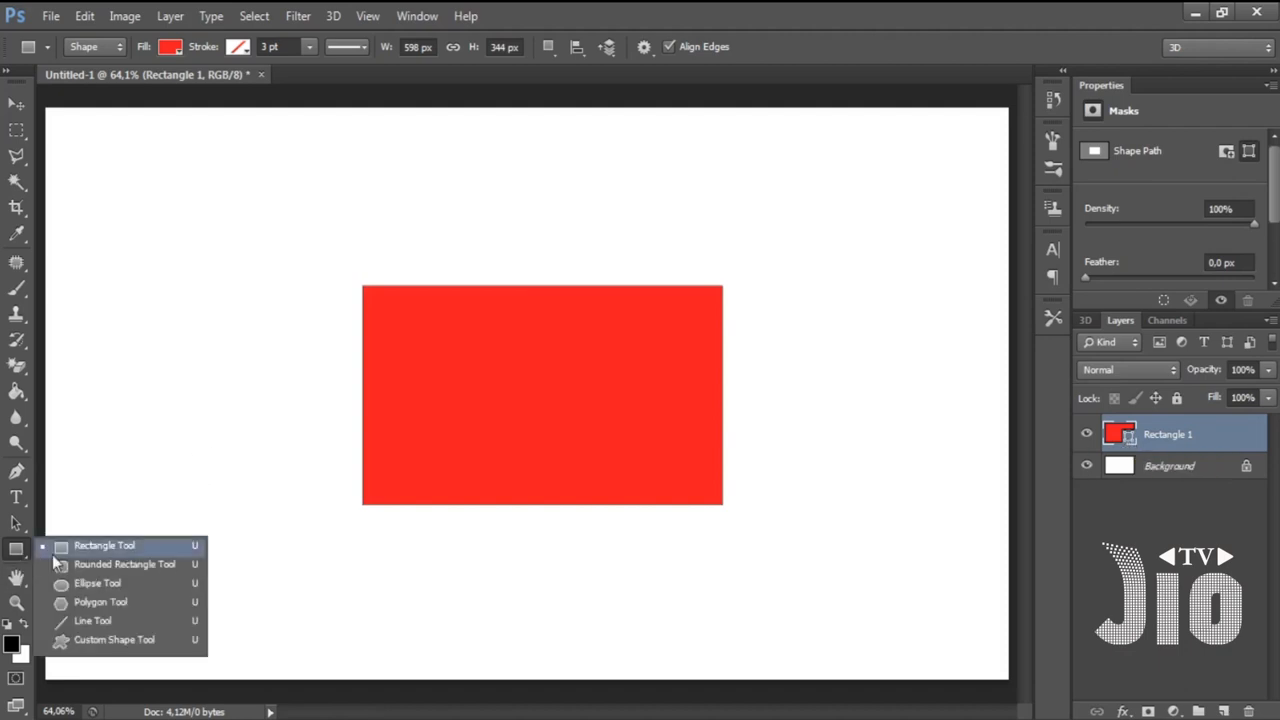
click(9, 133)
right_click(9, 137)
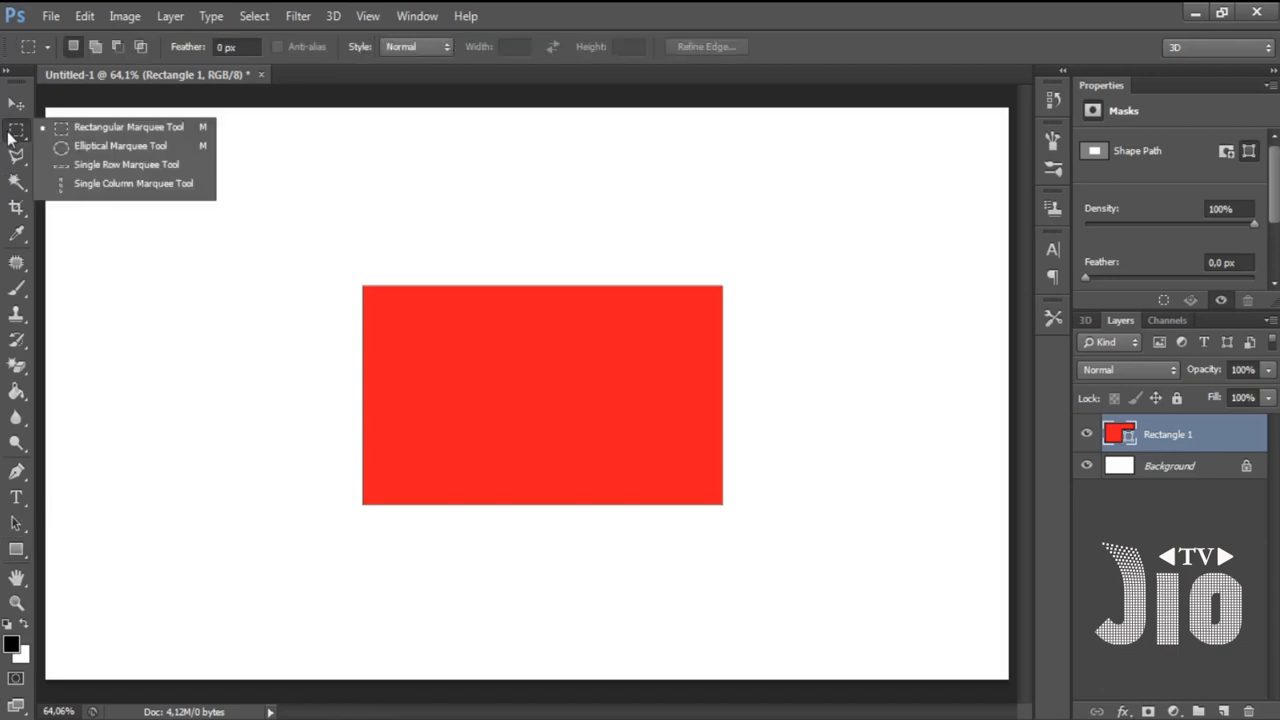
click(19, 555)
right_click(19, 555)
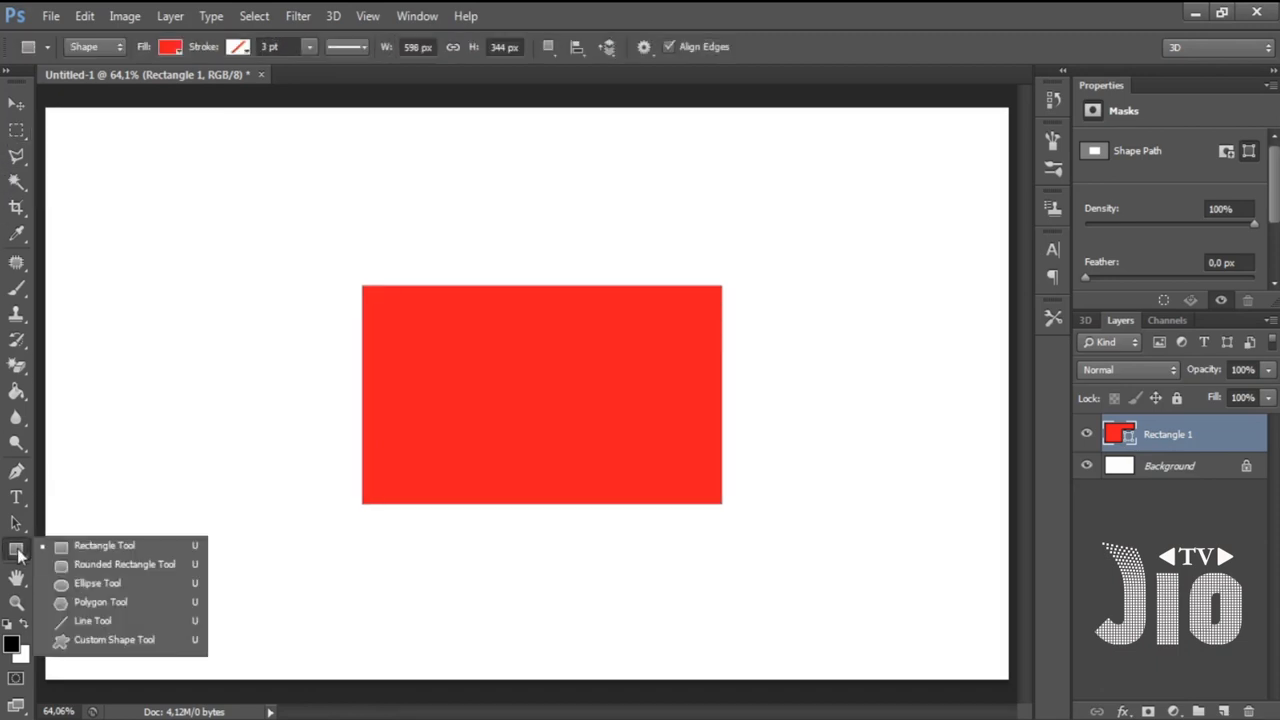
click(834, 7)
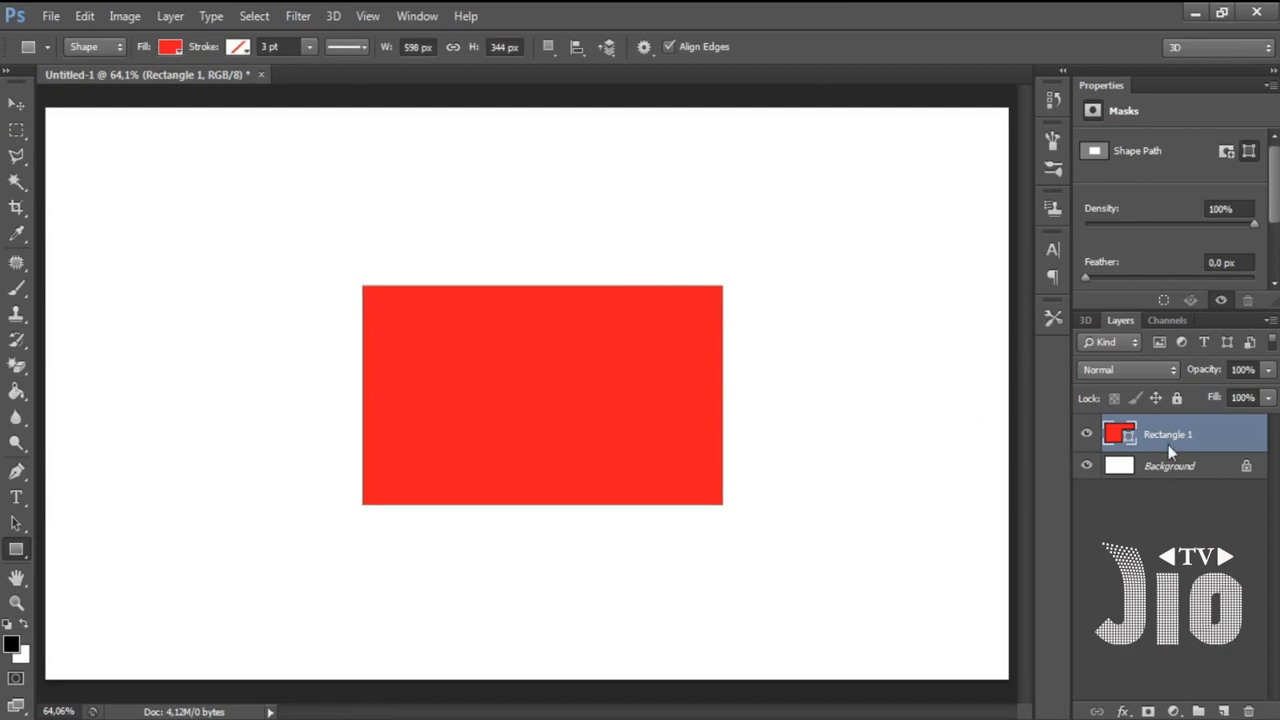
- Move the red rectangle to the canvas's upper-left corner area and scale it down to about 302 × 174 px
click(16, 103)
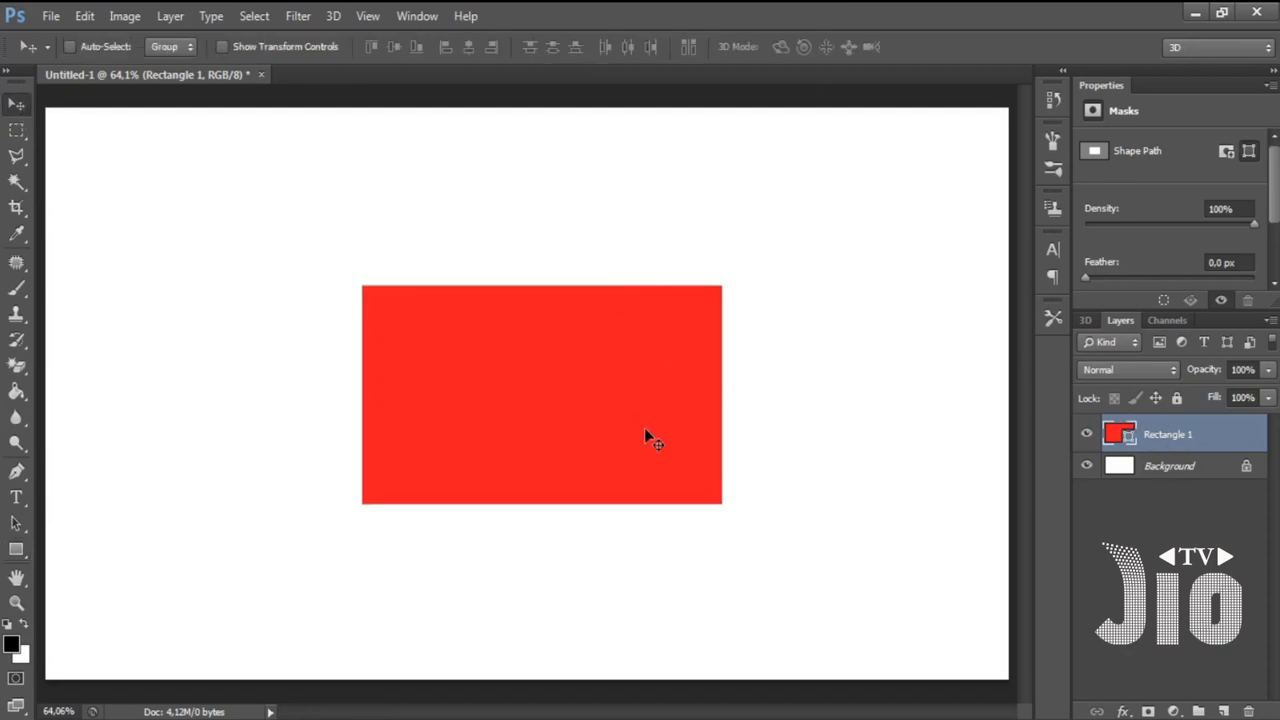
drag(632, 428, 359, 280)
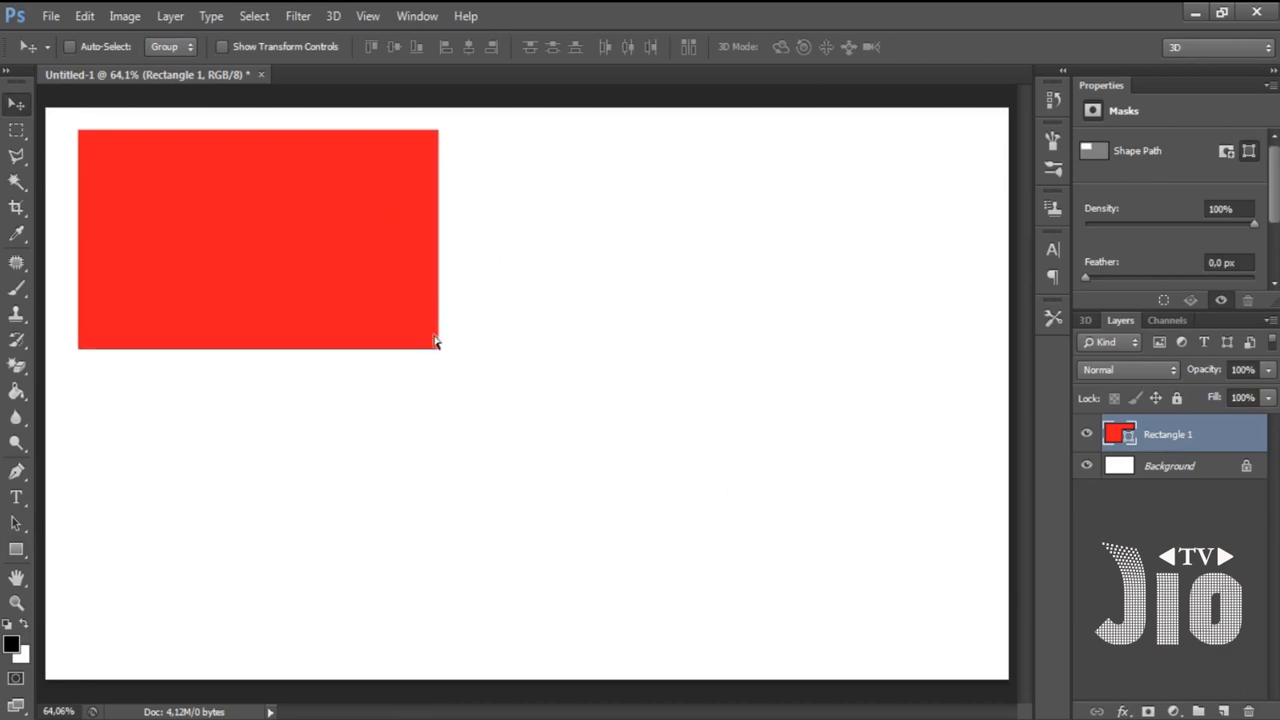
key(ctrl+t)
drag(438, 348, 241, 268)
key(Return)
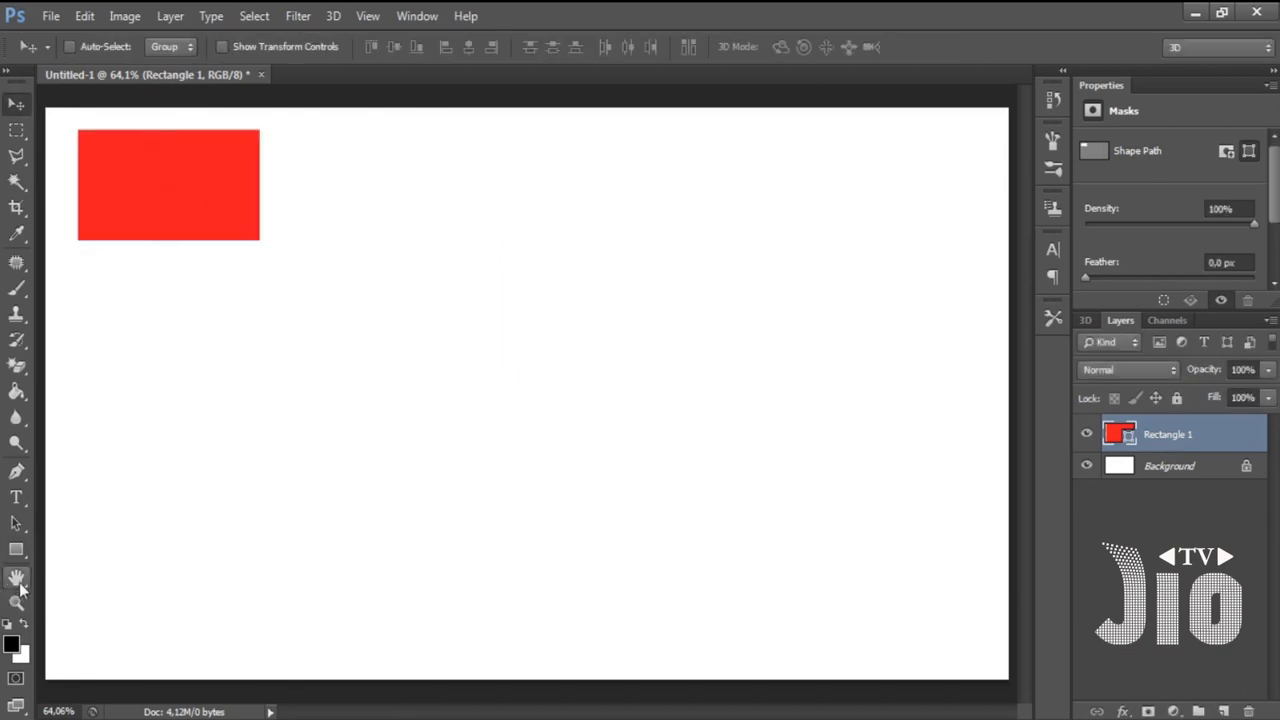
- Activate the Rounded Rectangle Tool and set the fill colour to blue with the existing rectangle's layer still selected
click(16, 550)
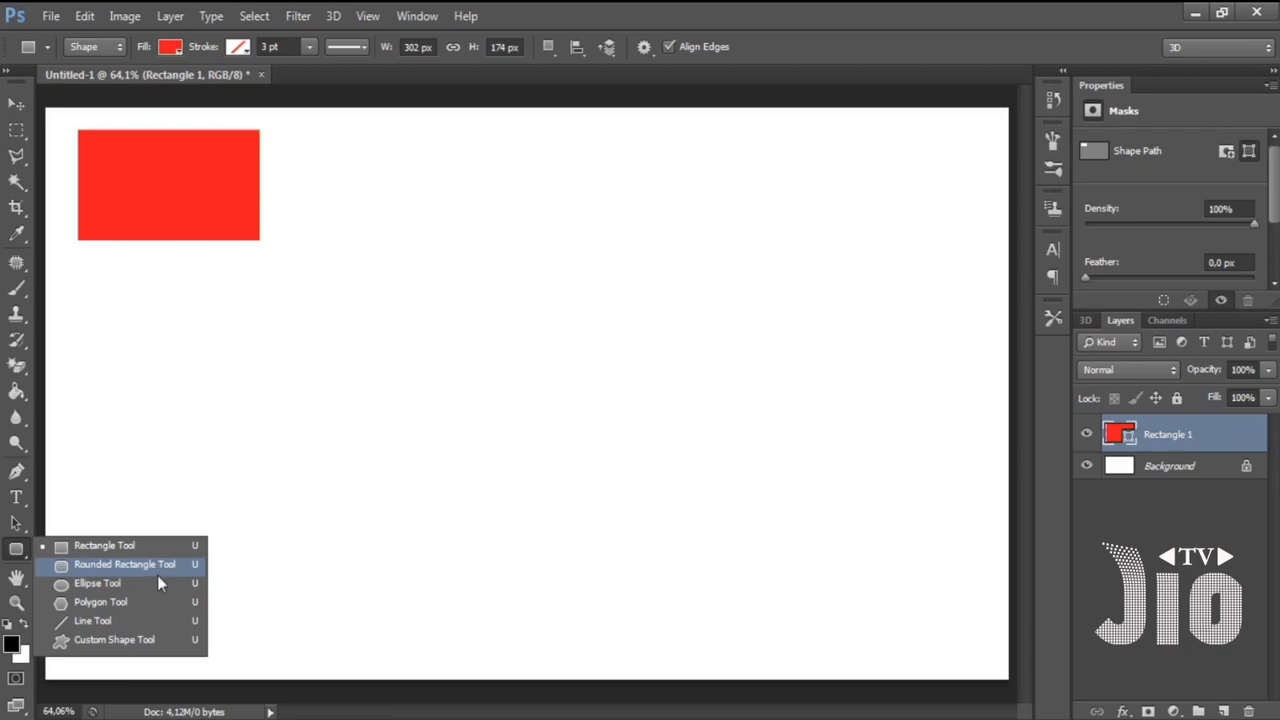
click(146, 566)
click(170, 47)
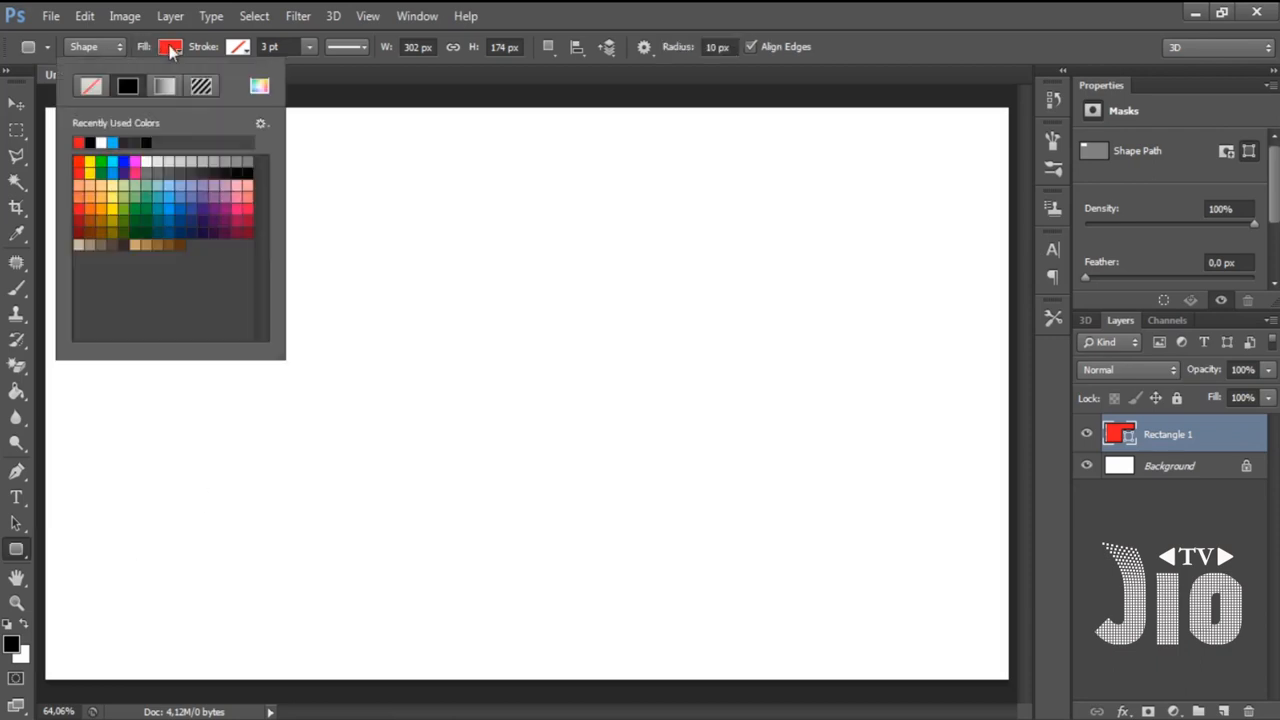
click(124, 161)
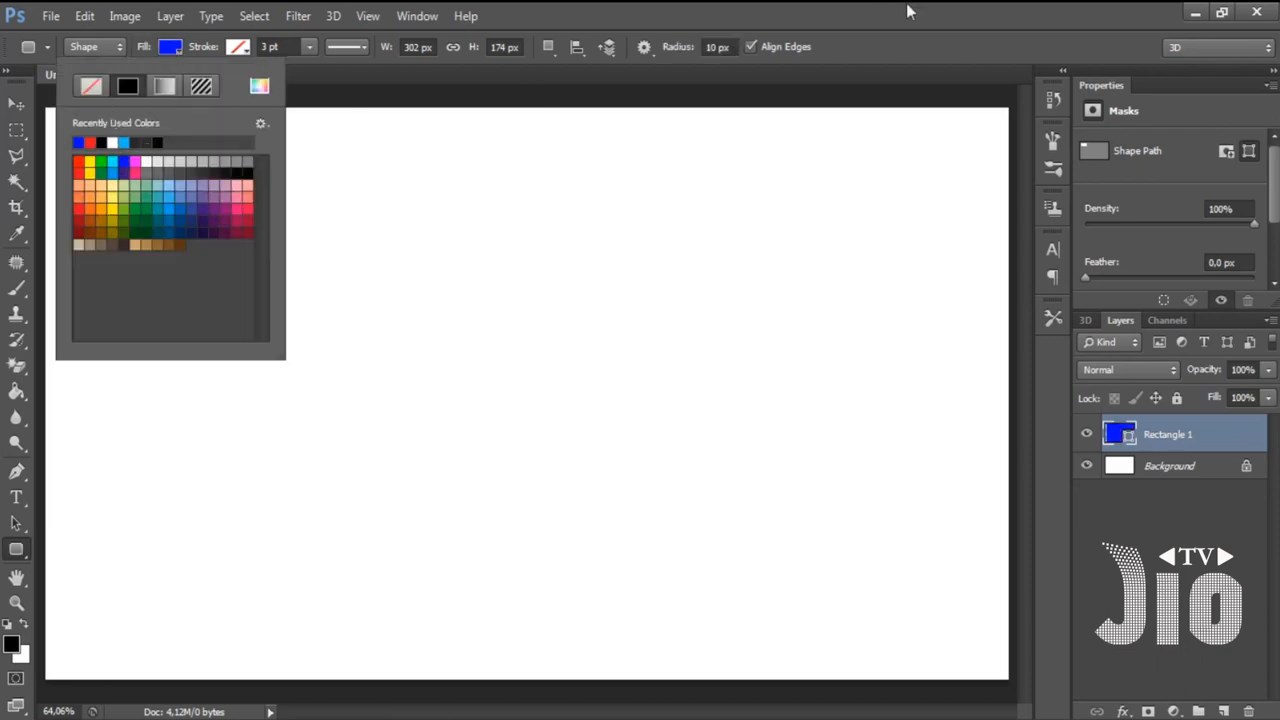
key(Return)
- Draw a blue rounded rectangle of about 396 × 208 px below the canvas center and undo it
drag(414, 388, 651, 519)
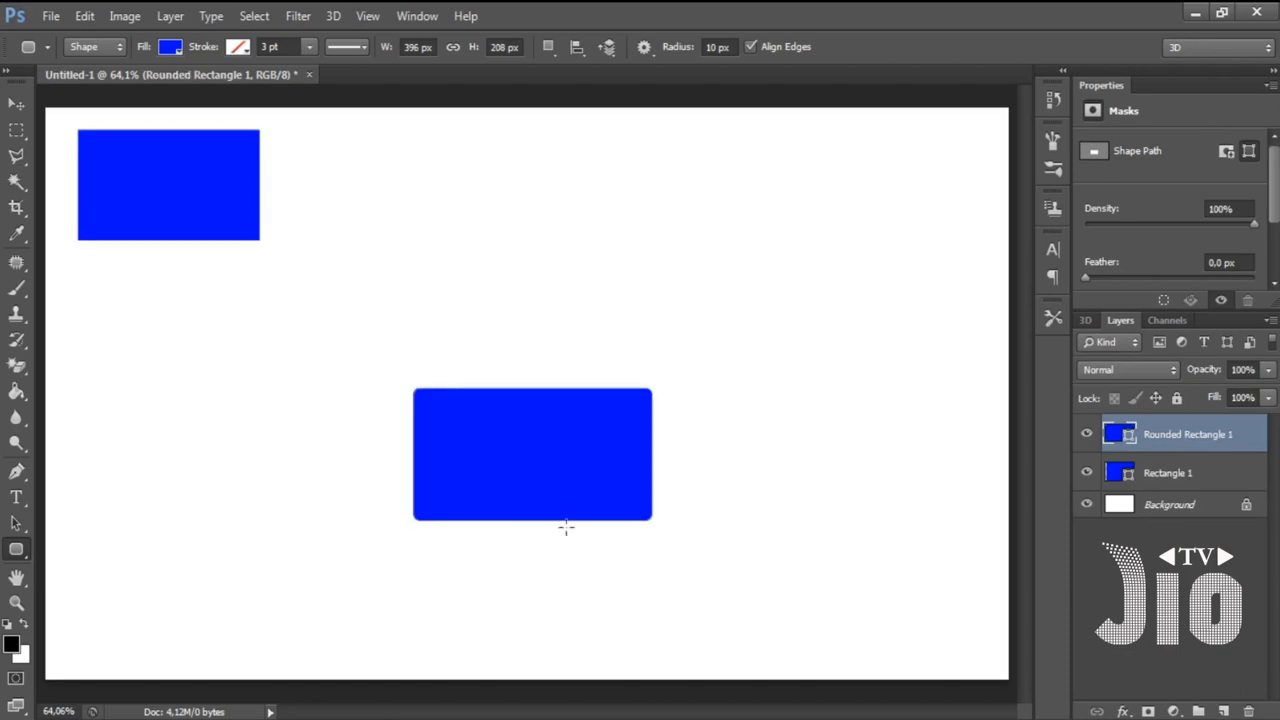
key(ctrl+z)
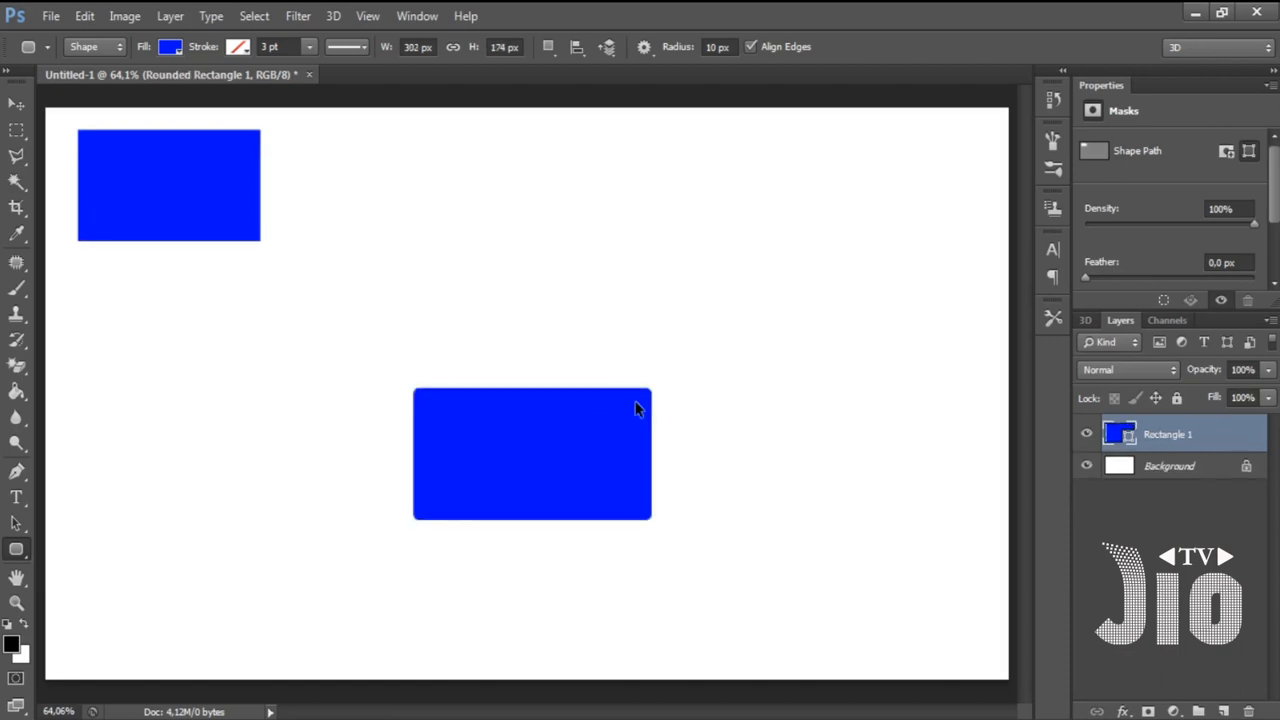
- Adjust the blue rectangle's stroke width with the black stroke colour, ending at 0 pt
click(310, 46)
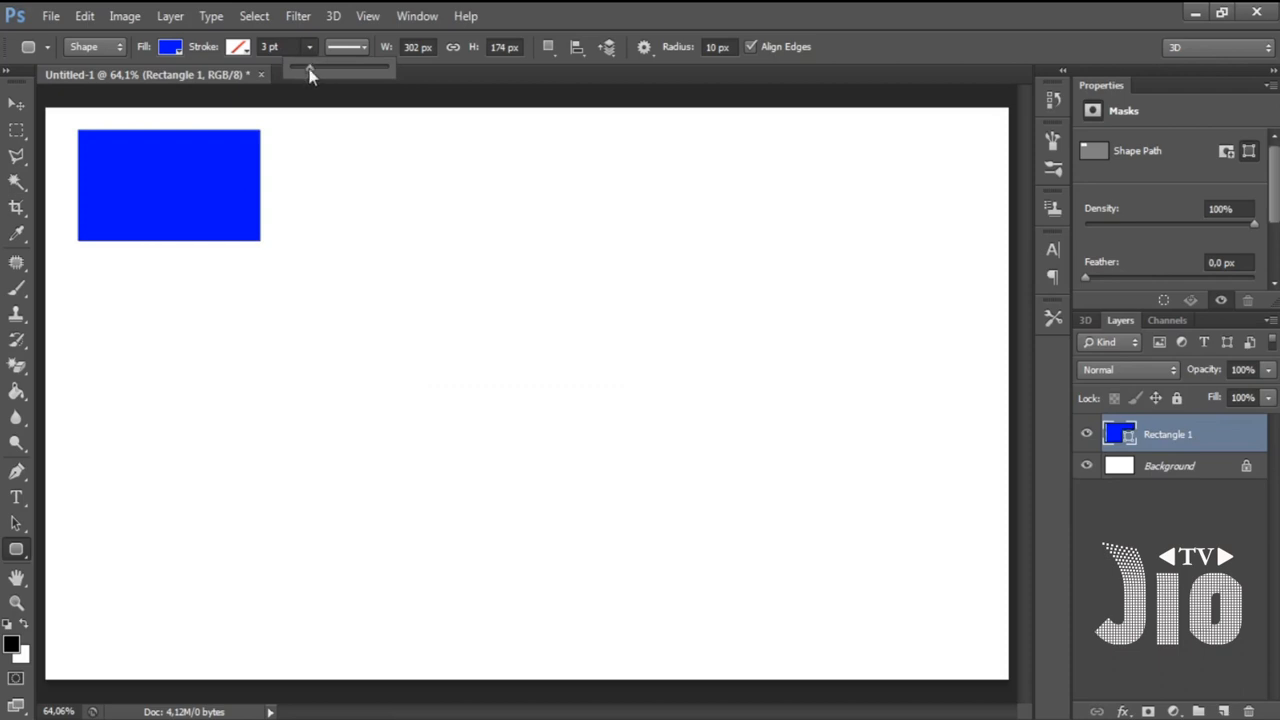
drag(310, 75, 307, 75)
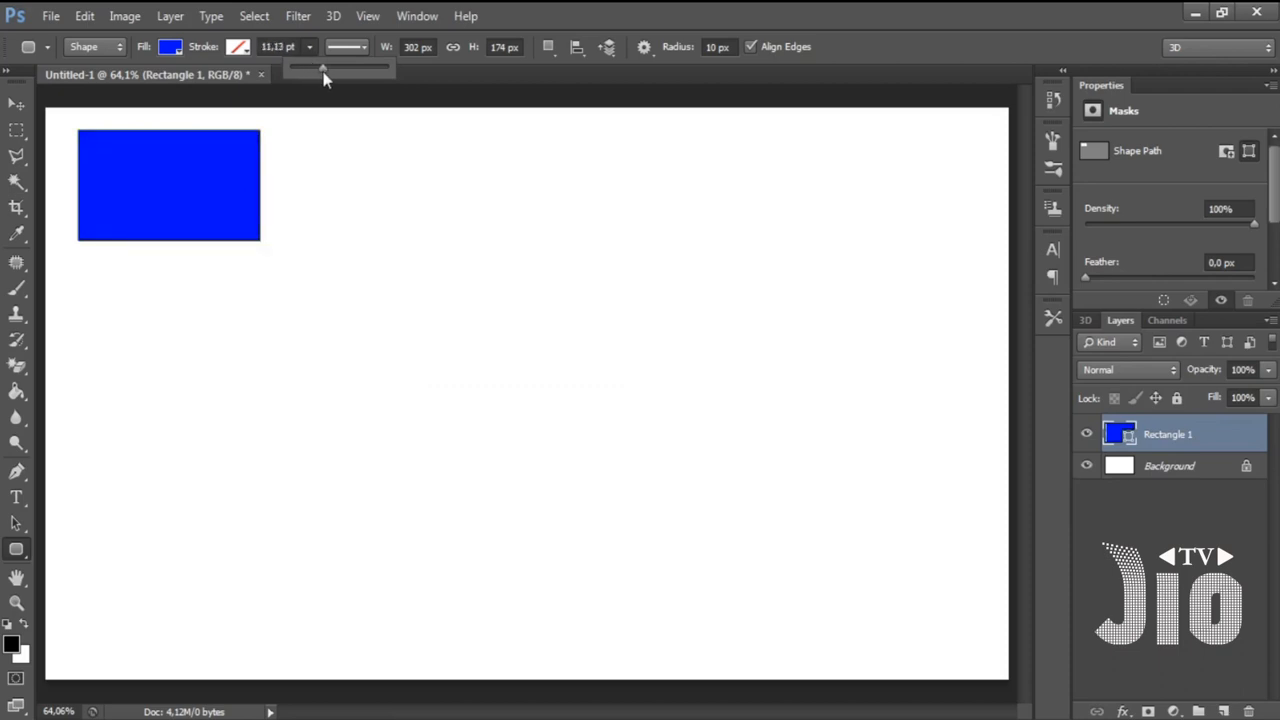
mouse_move(323, 79)
mouse_down()
mouse_move(305, 74)
mouse_move(595, 64)
mouse_up()
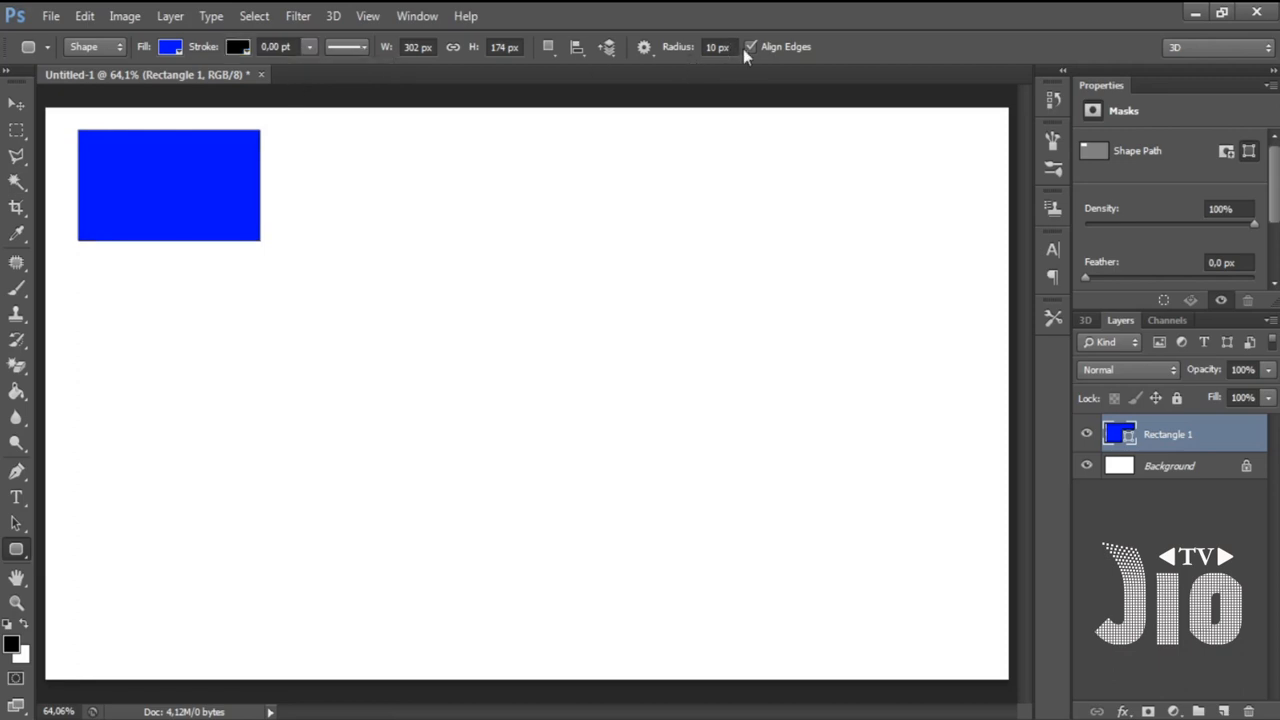
- Draw a blue rounded rectangle of about 538 × 322 px with a 50 px corner radius and undo it
click(679, 56)
text(50)
drag(398, 373, 722, 578)
click(708, 50)
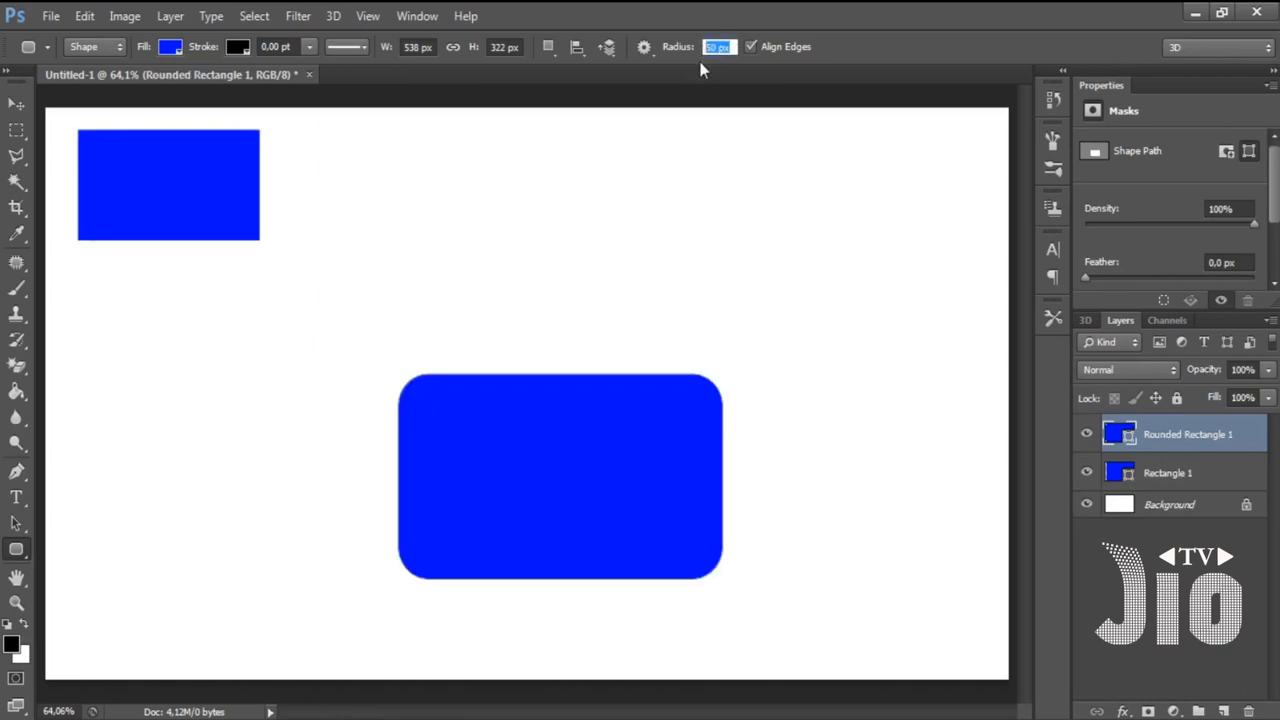
key(ctrl+z)
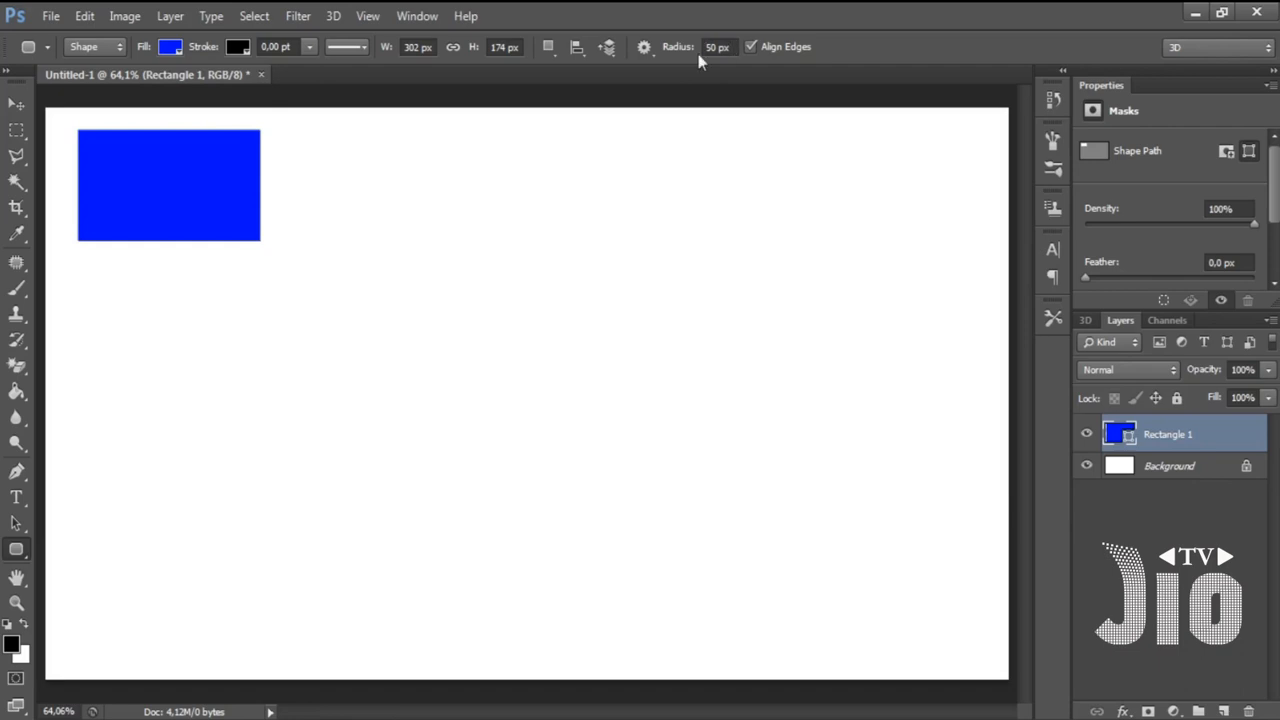
- Set the corner radius to 0 px, draw a blue rectangle of about 492 × 341 px and undo it
double_click(731, 46)
triple_click(736, 46)
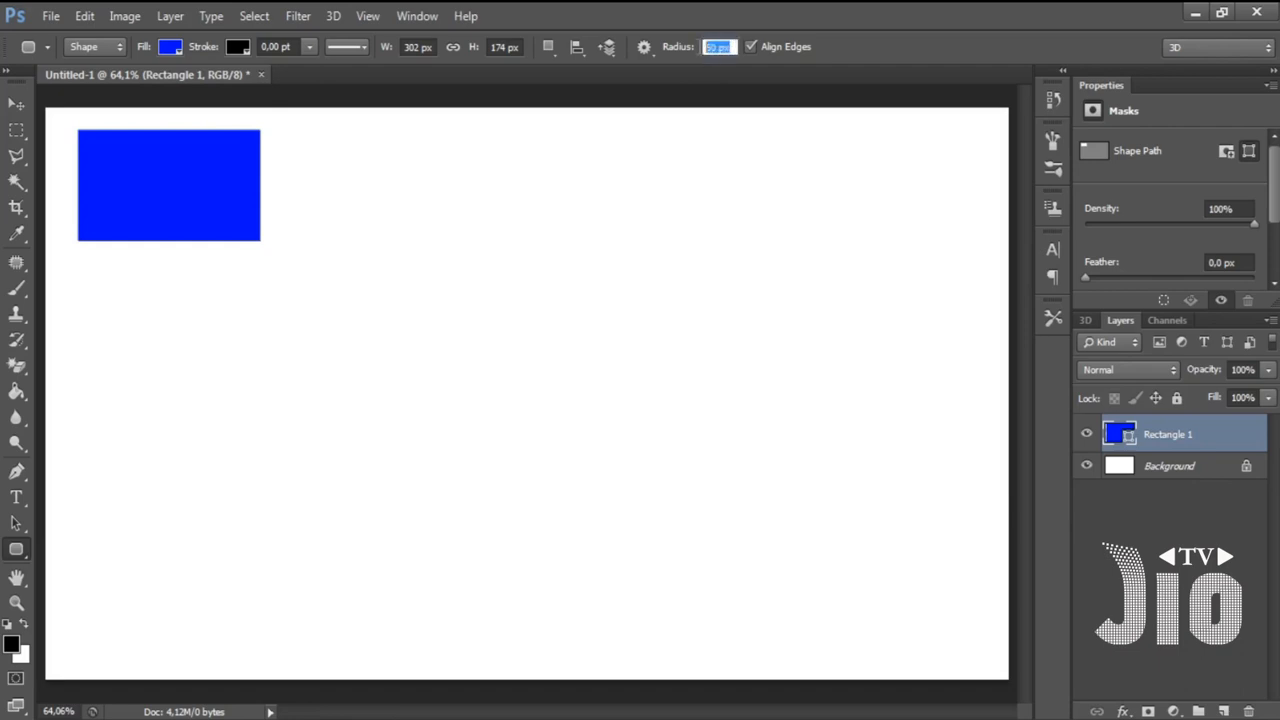
text(0)
drag(443, 346, 737, 562)
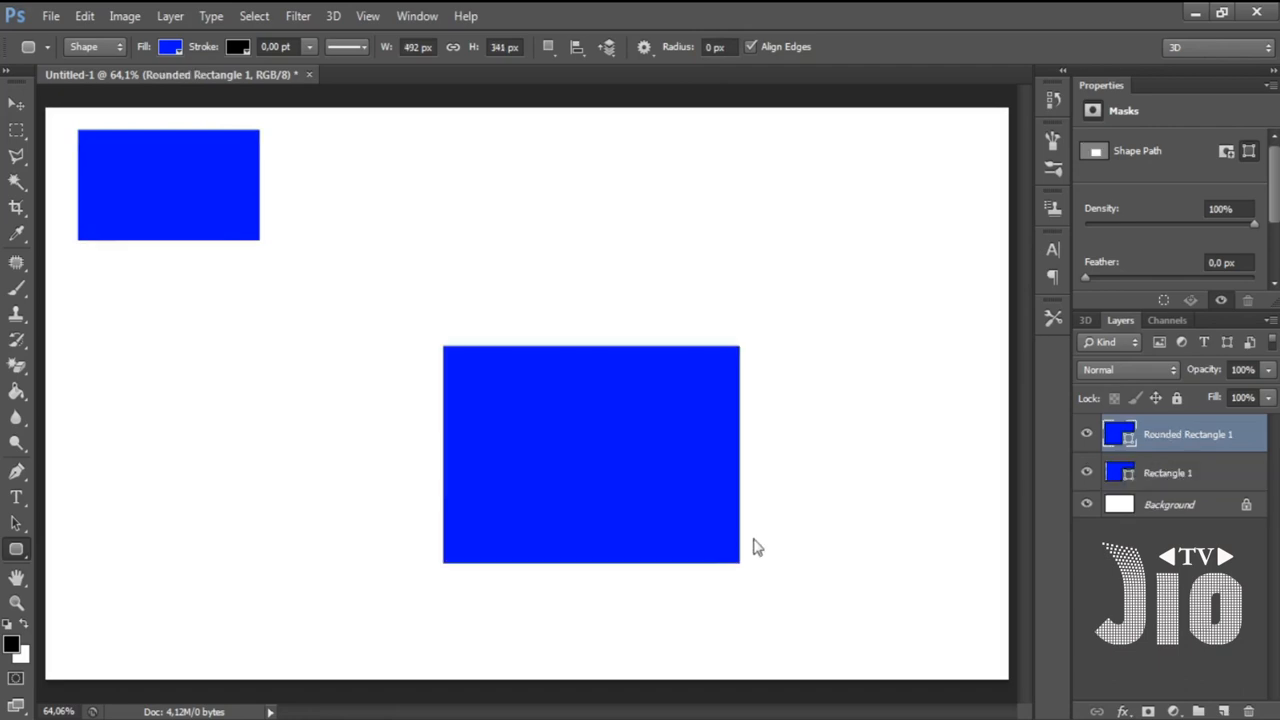
key(ctrl+z)
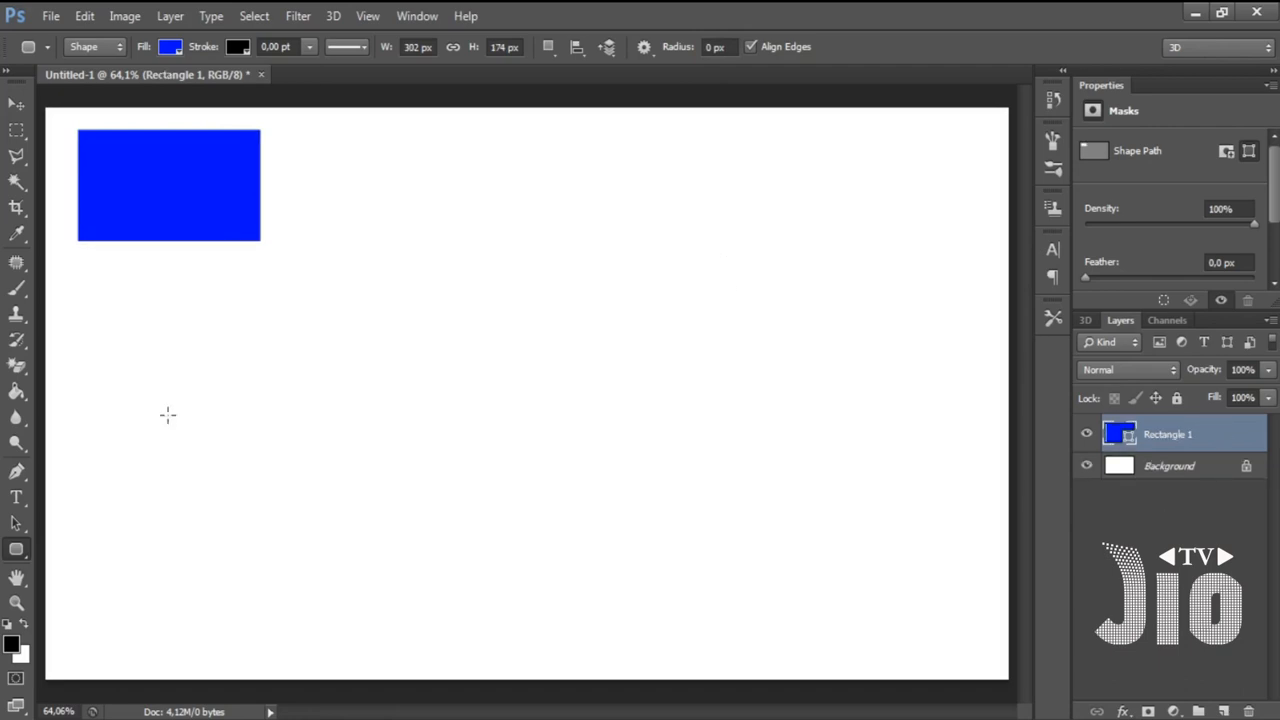
- Set the Rounded Rectangle Tool's corner radius to 30 px
right_click(16, 549)
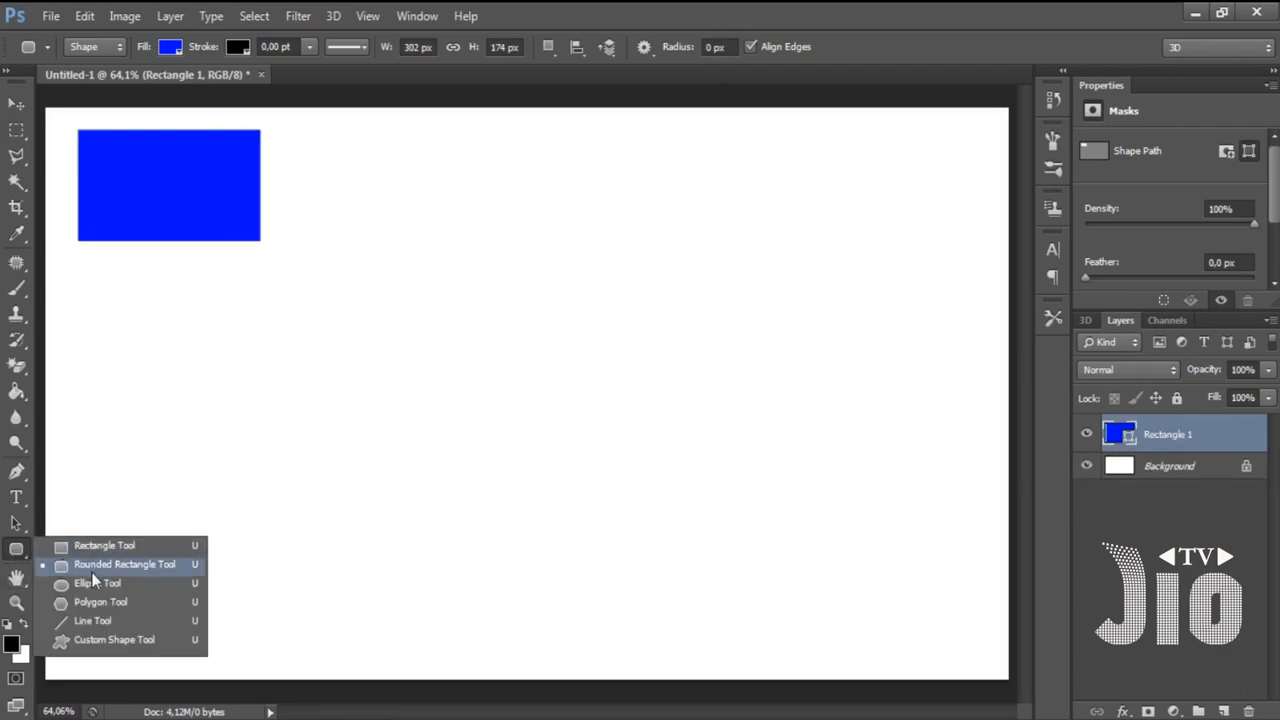
click(92, 572)
click(733, 46)
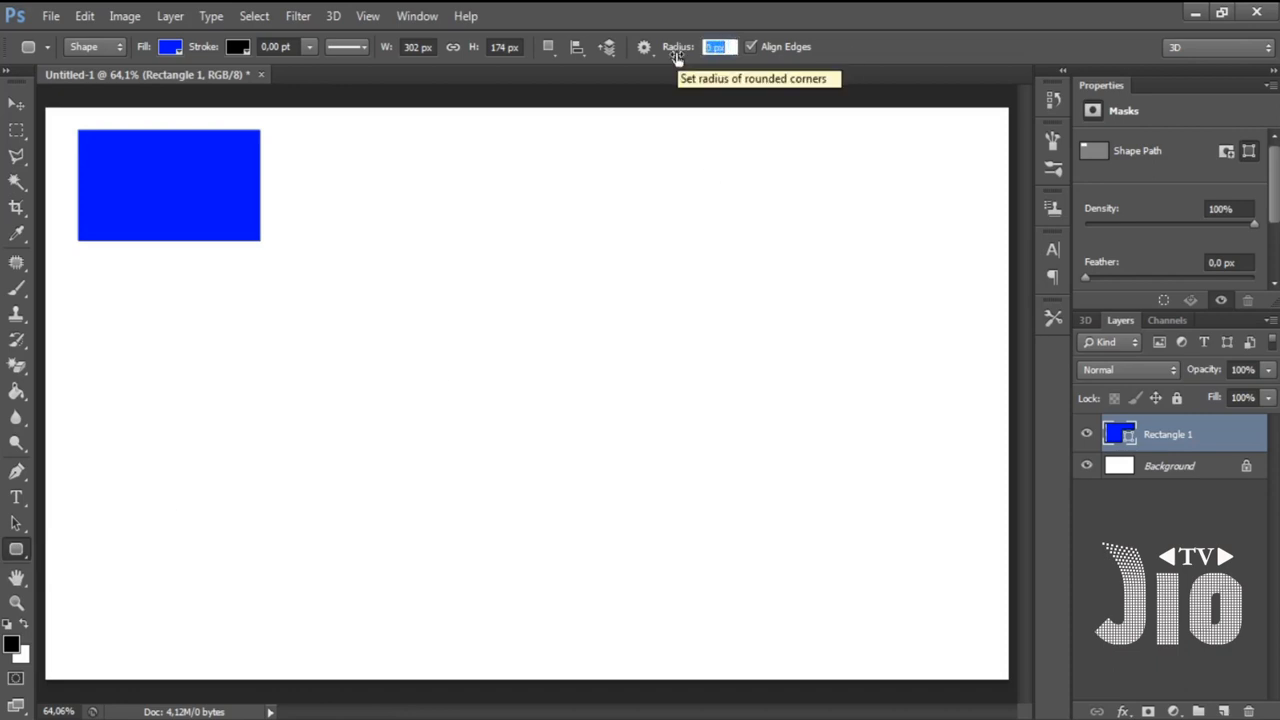
text(30)
- Draw a blue rounded rectangle of about 308 × 194 px below the blue rectangle and undo it
drag(314, 379, 500, 502)
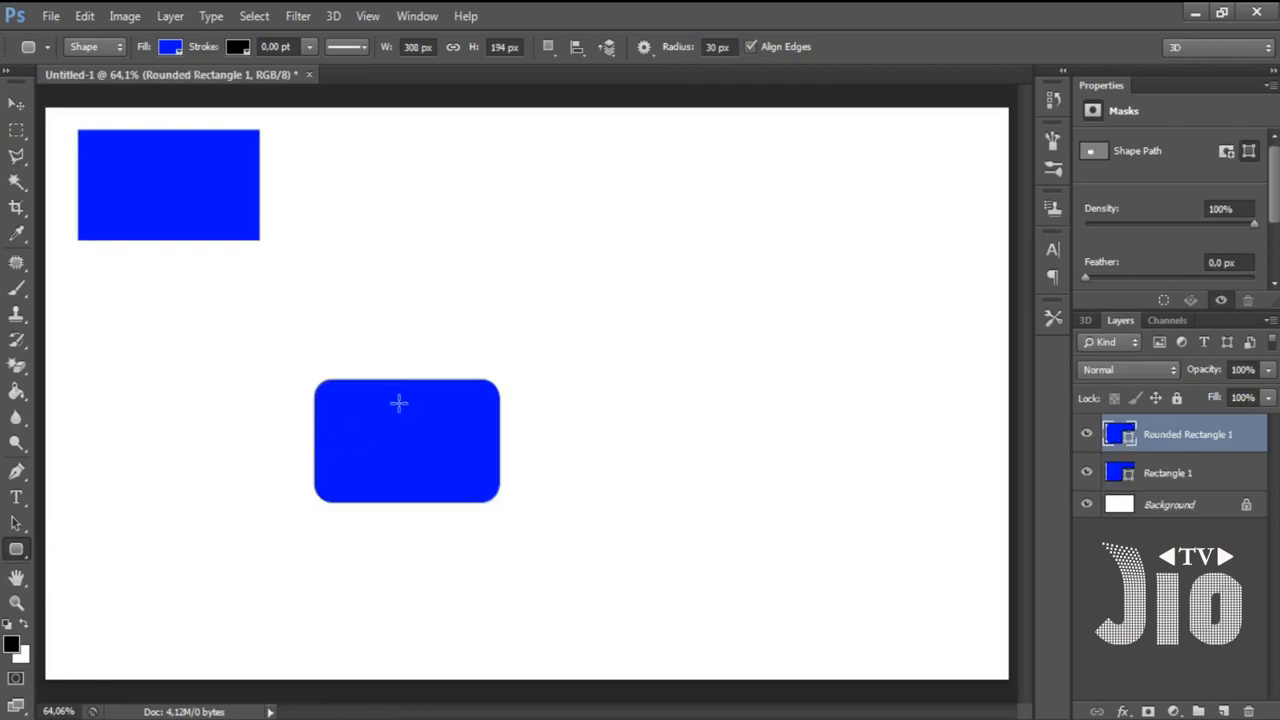
key(ctrl+z)
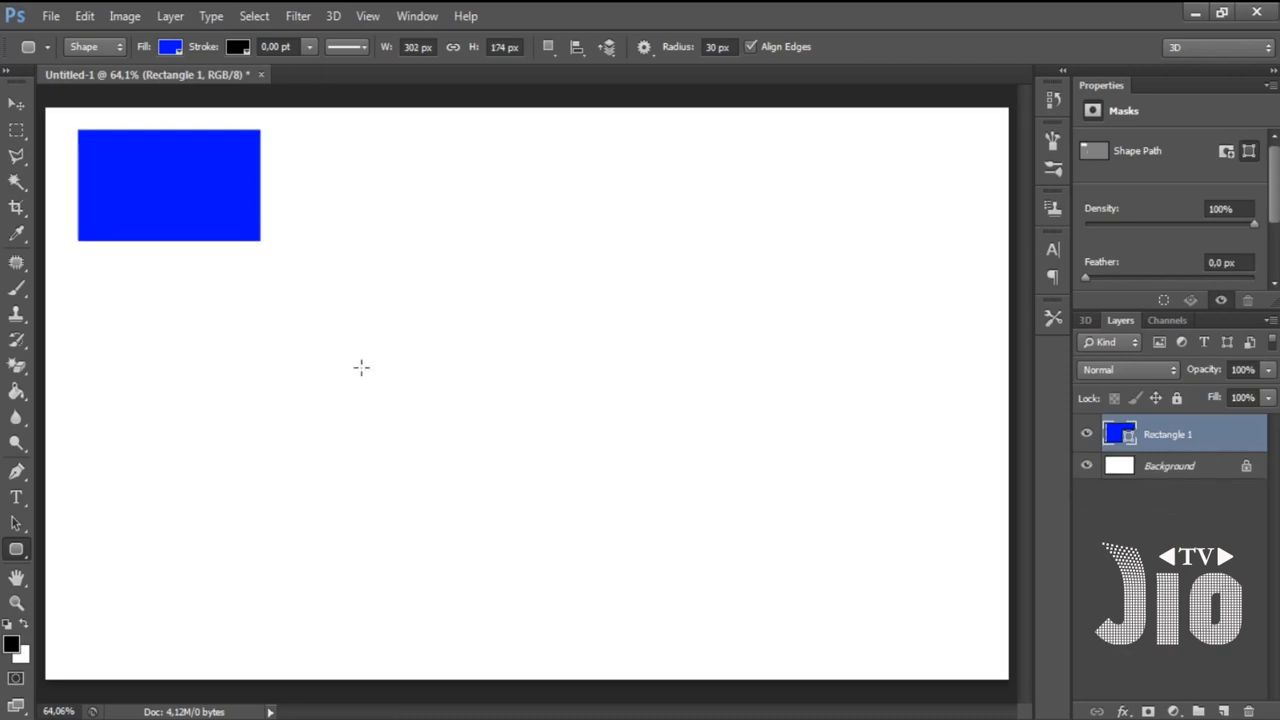
click(168, 48)
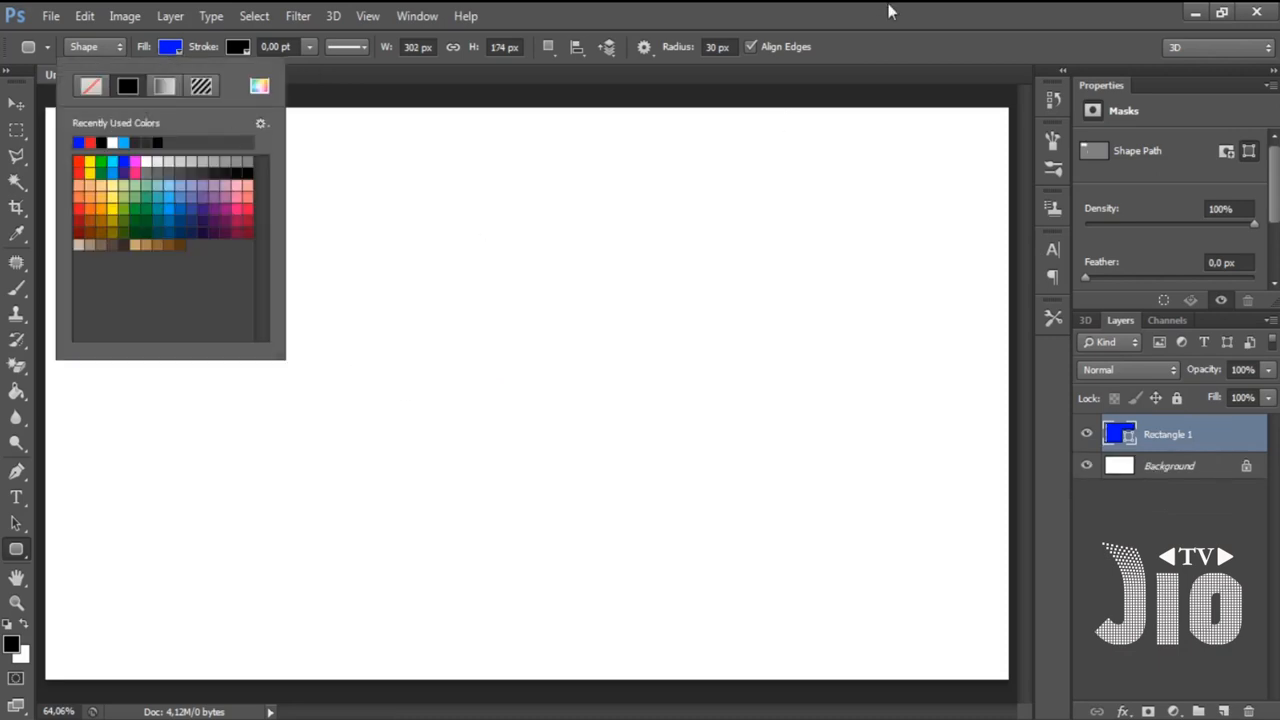
key(Escape)
- Draw a red rounded rectangle of about 260 × 198 px on a new layer and move it directly below the blue rectangle
click(1223, 711)
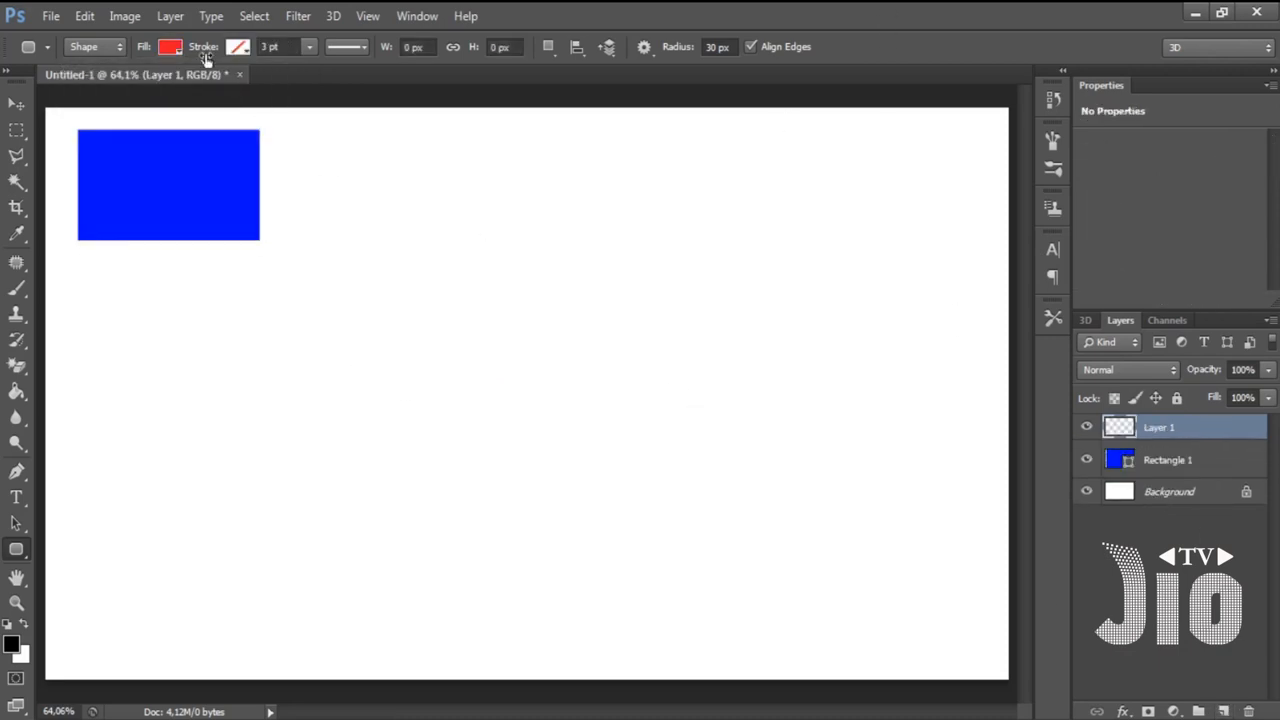
drag(417, 332, 568, 456)
click(16, 103)
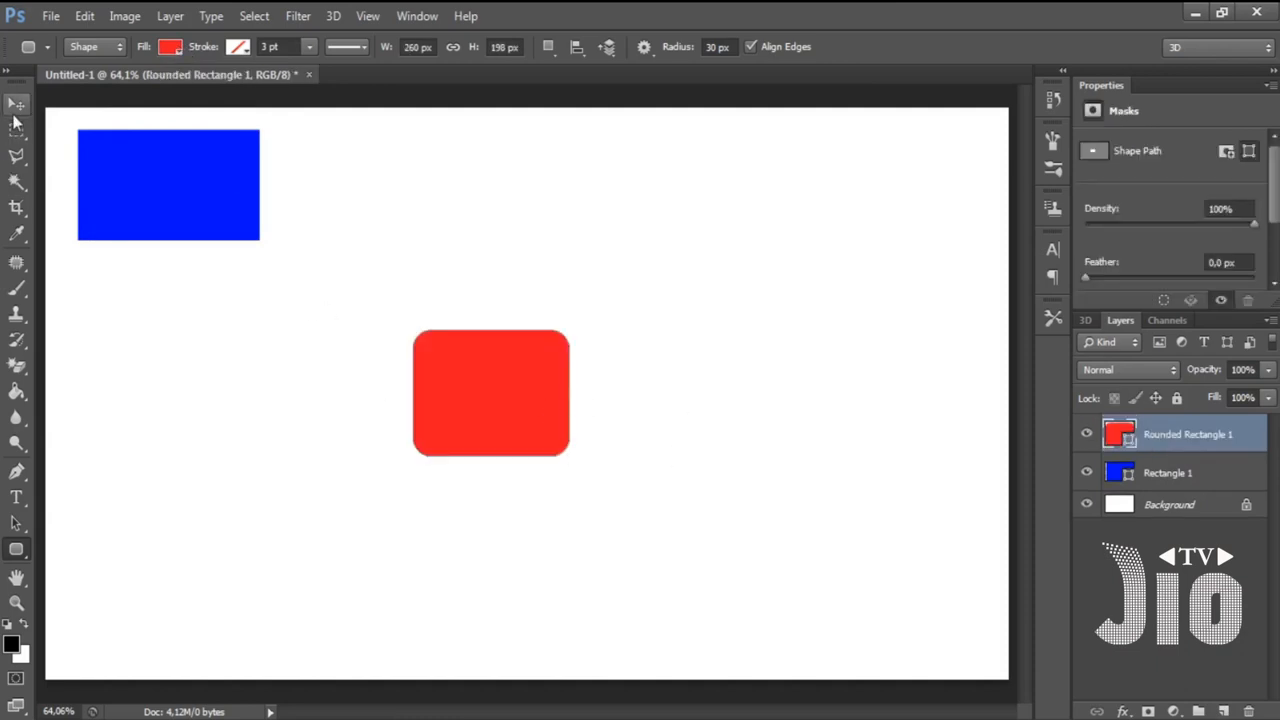
drag(516, 402, 187, 350)
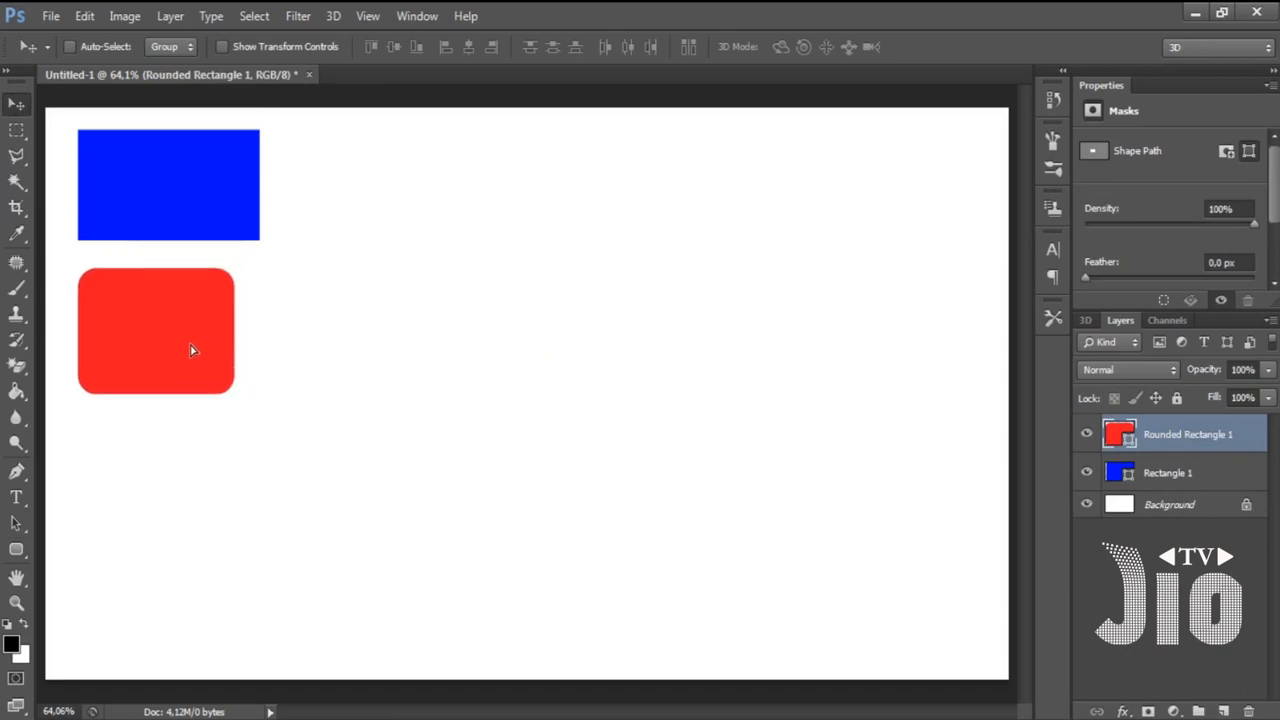
- Activate the Ellipse Tool
click(19, 553)
right_click(22, 556)
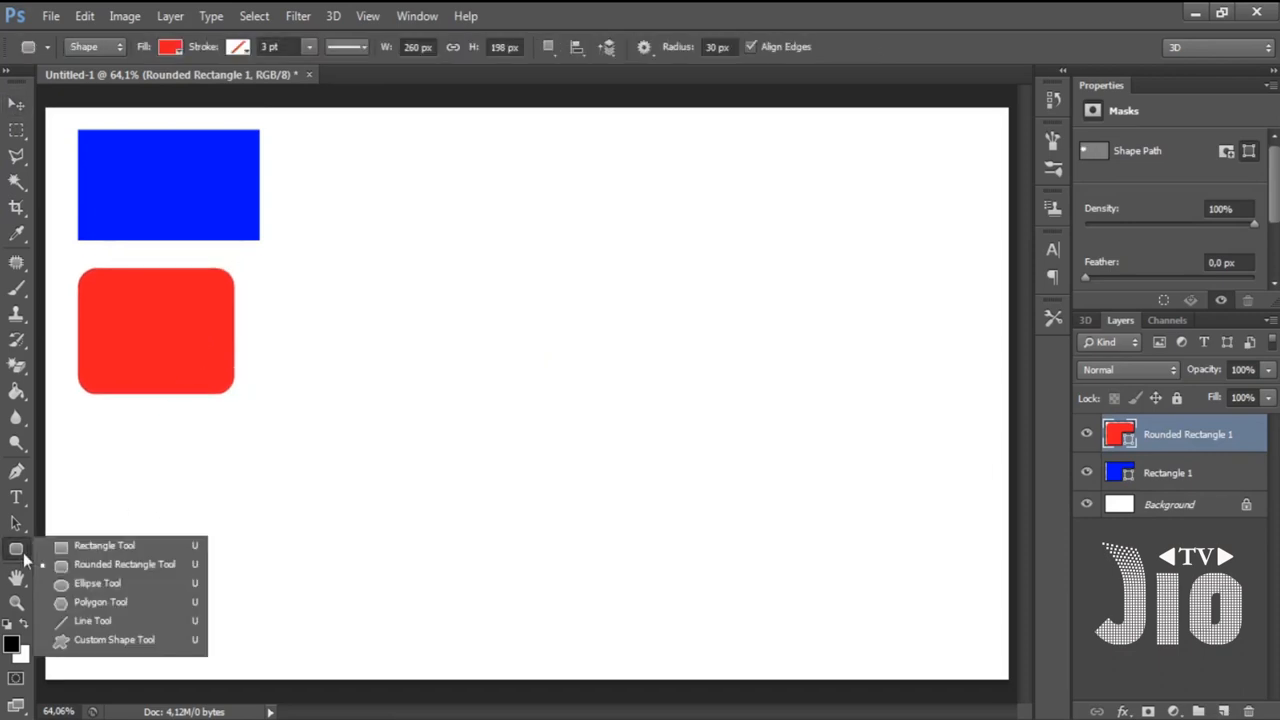
click(95, 584)
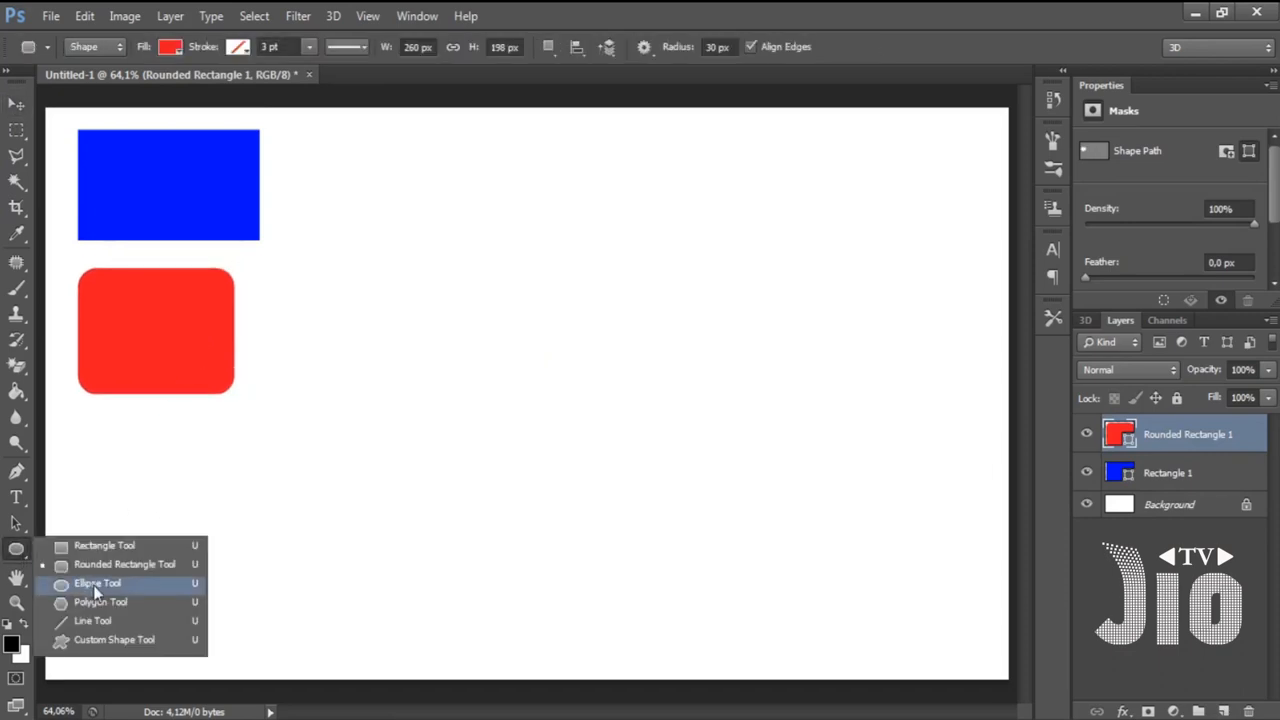
click(232, 584)
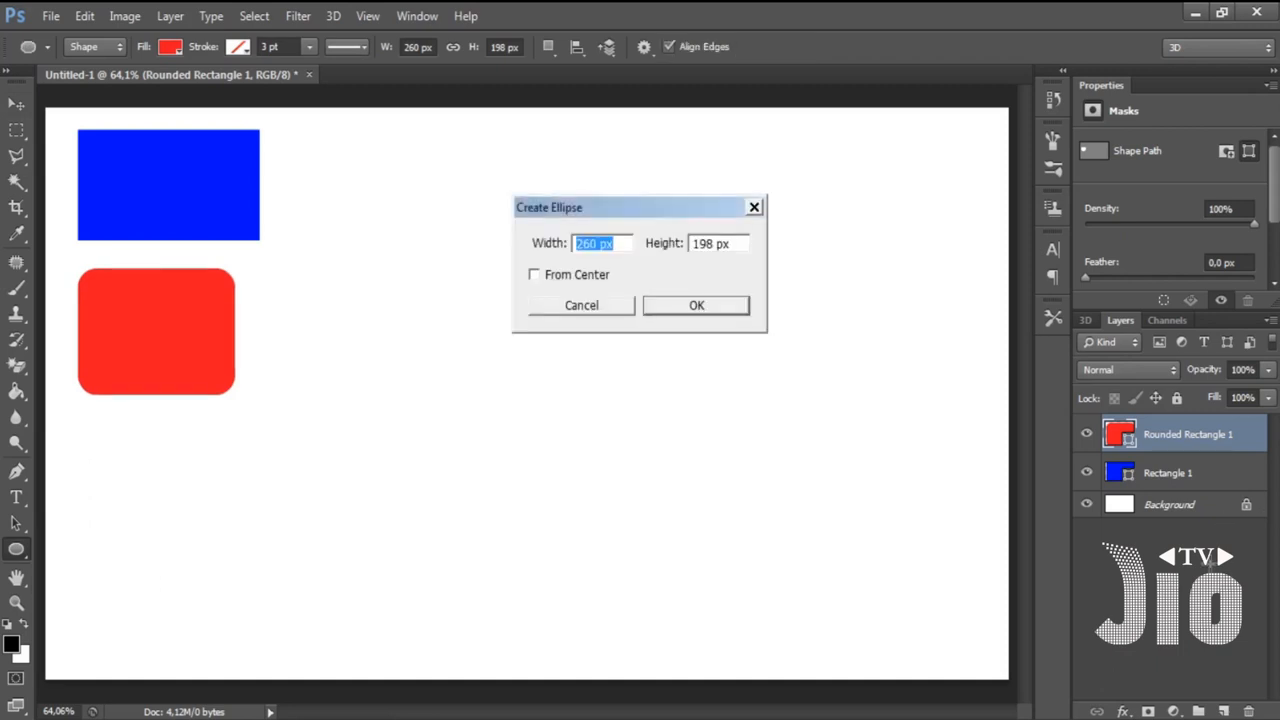
key(Escape)
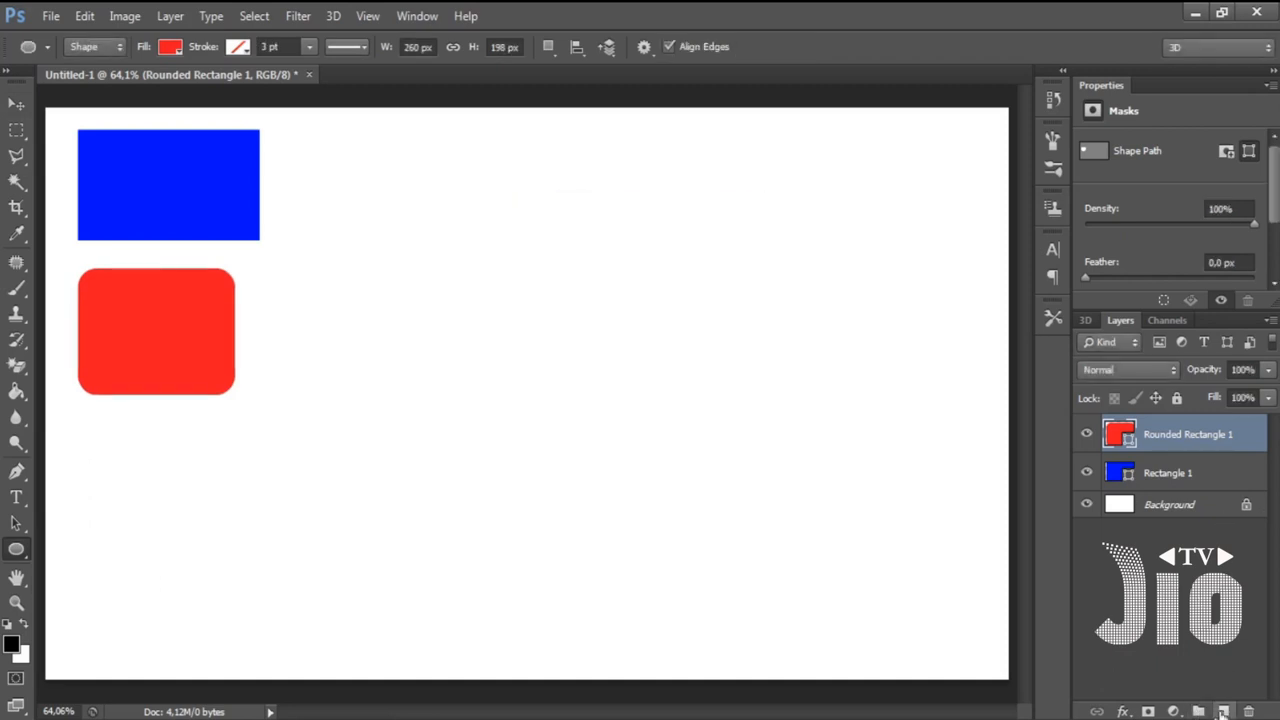
- Draw a green-filled ellipse of about 490 × 296 px on a new layer in the lower middle of the canvas
click(1223, 711)
click(168, 47)
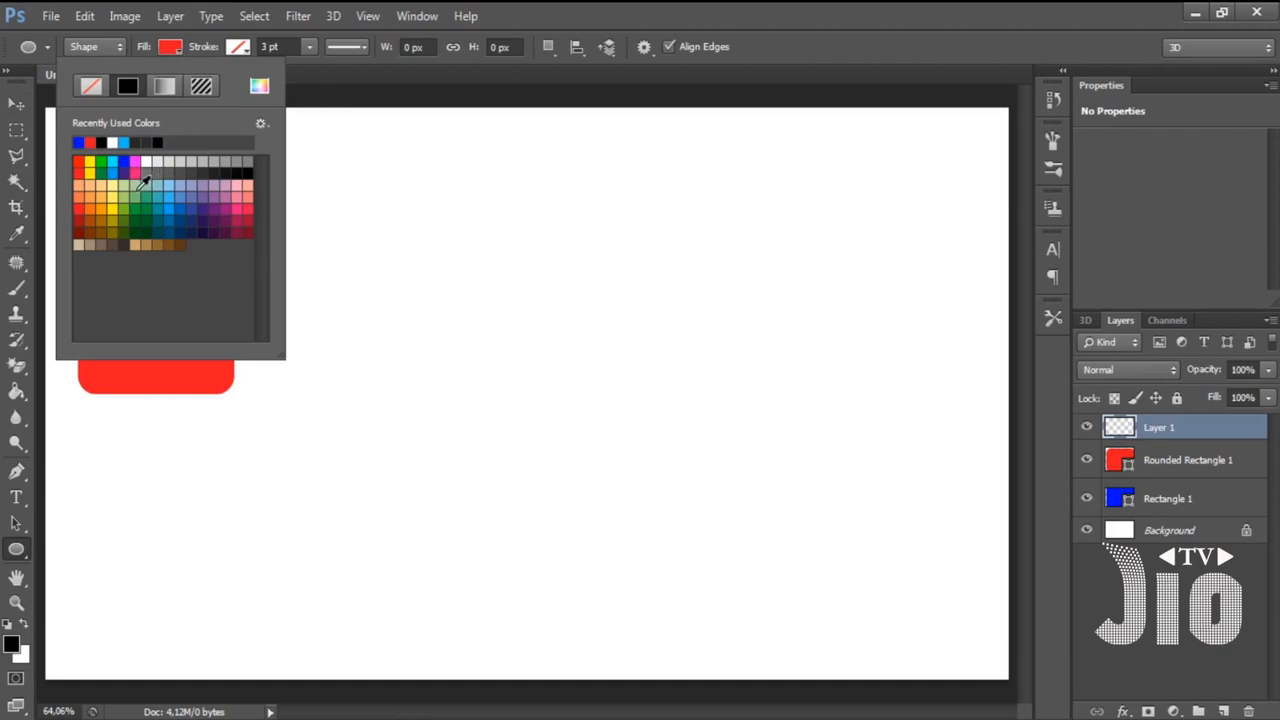
click(101, 161)
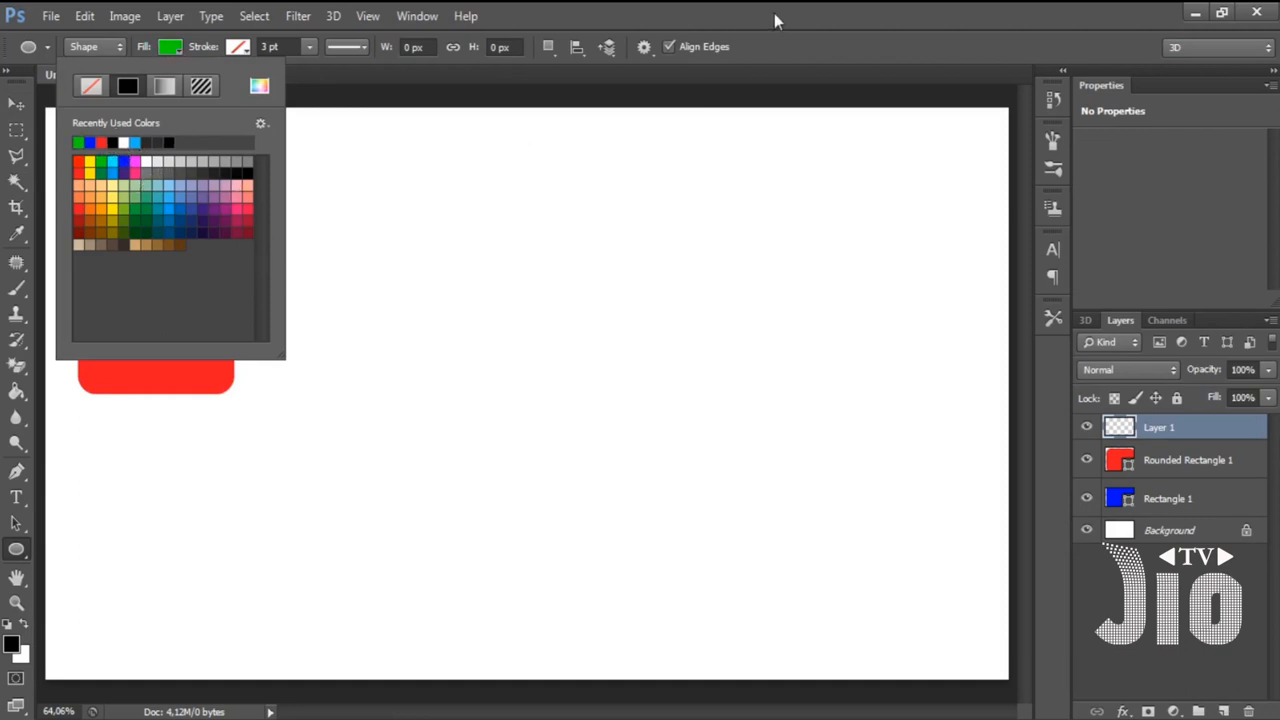
click(490, 407)
drag(452, 394, 748, 580)
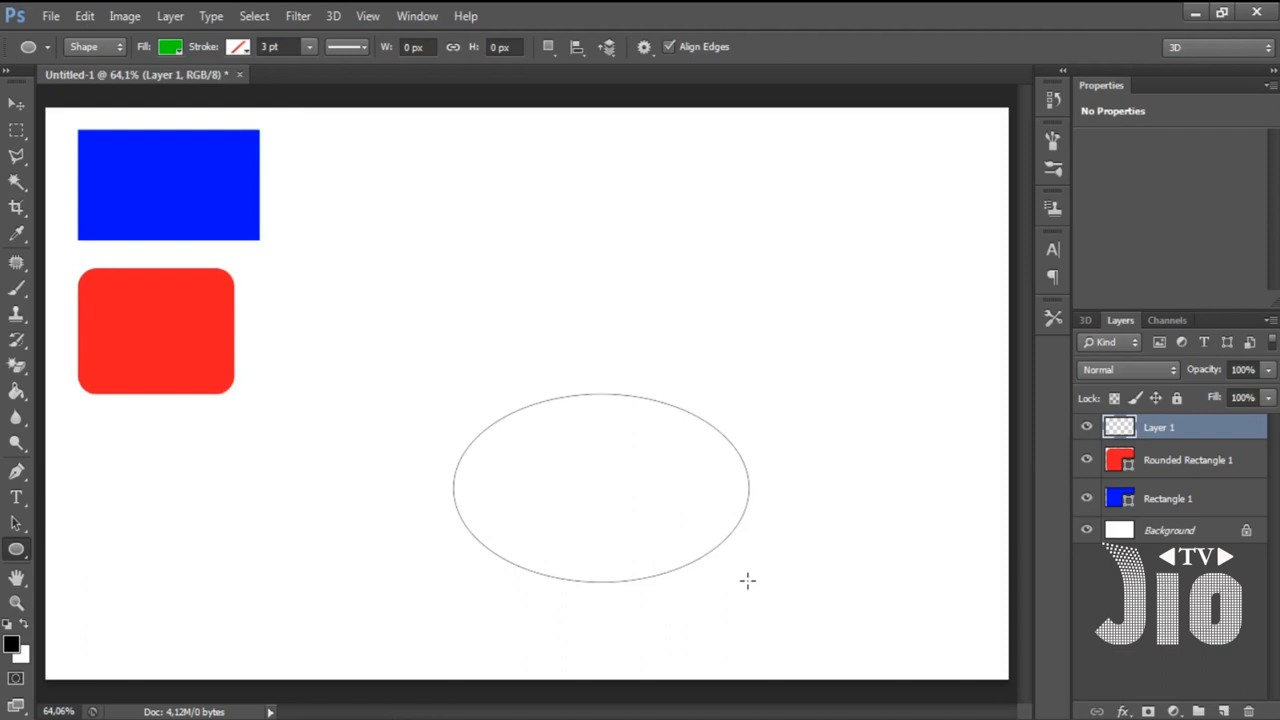
drag(748, 580, 748, 581)
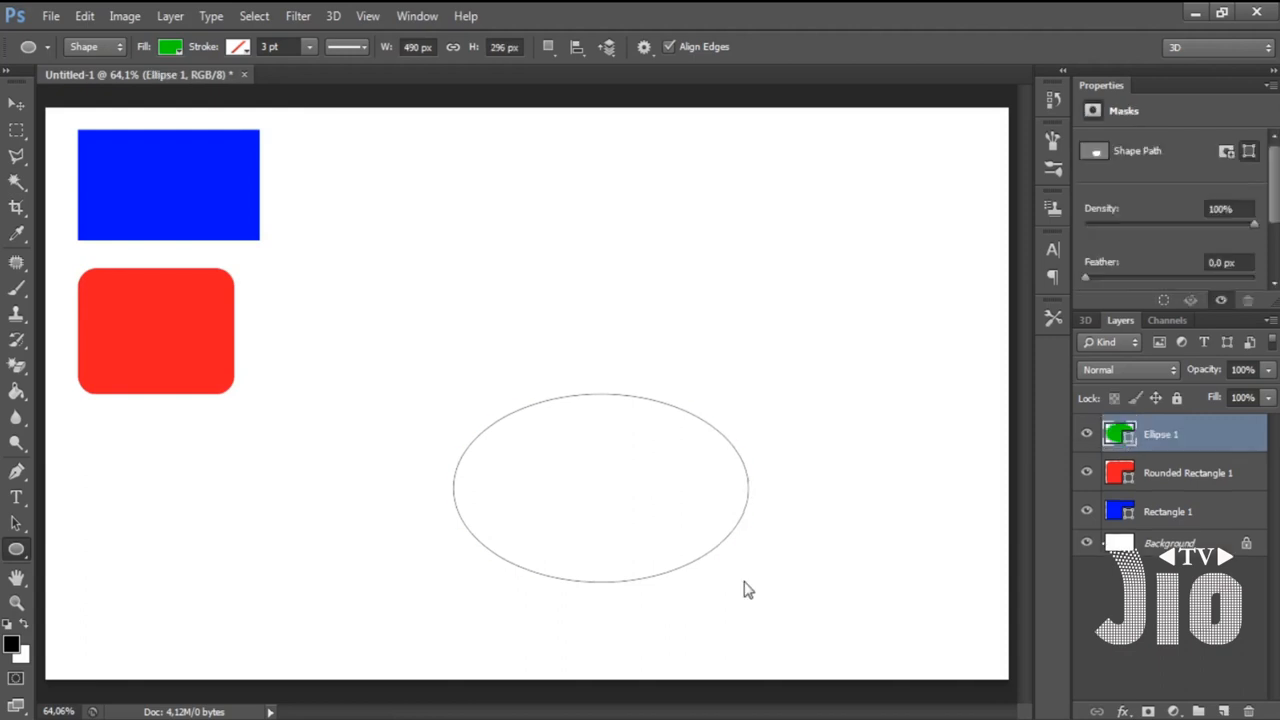
- Move the green ellipse below the red rounded rectangle and scale it down to about 329 × 199 px
click(16, 103)
drag(603, 490, 251, 512)
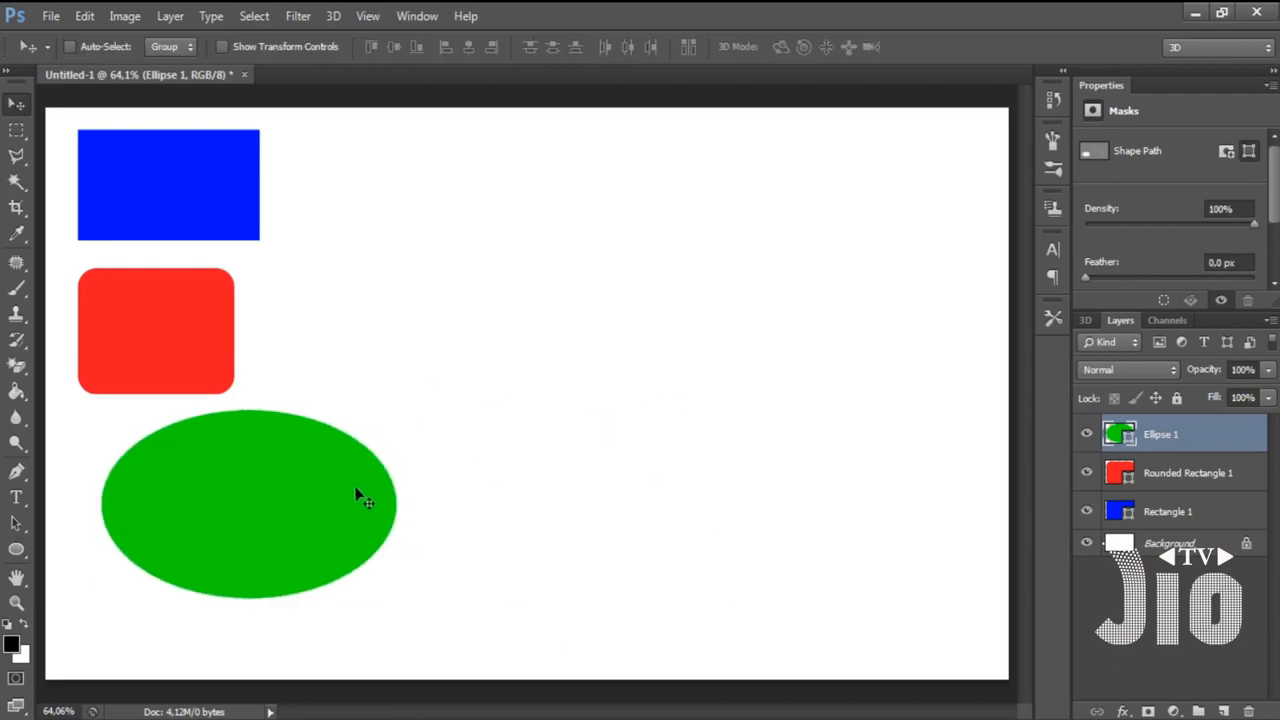
key(ctrl+t)
drag(397, 410, 298, 471)
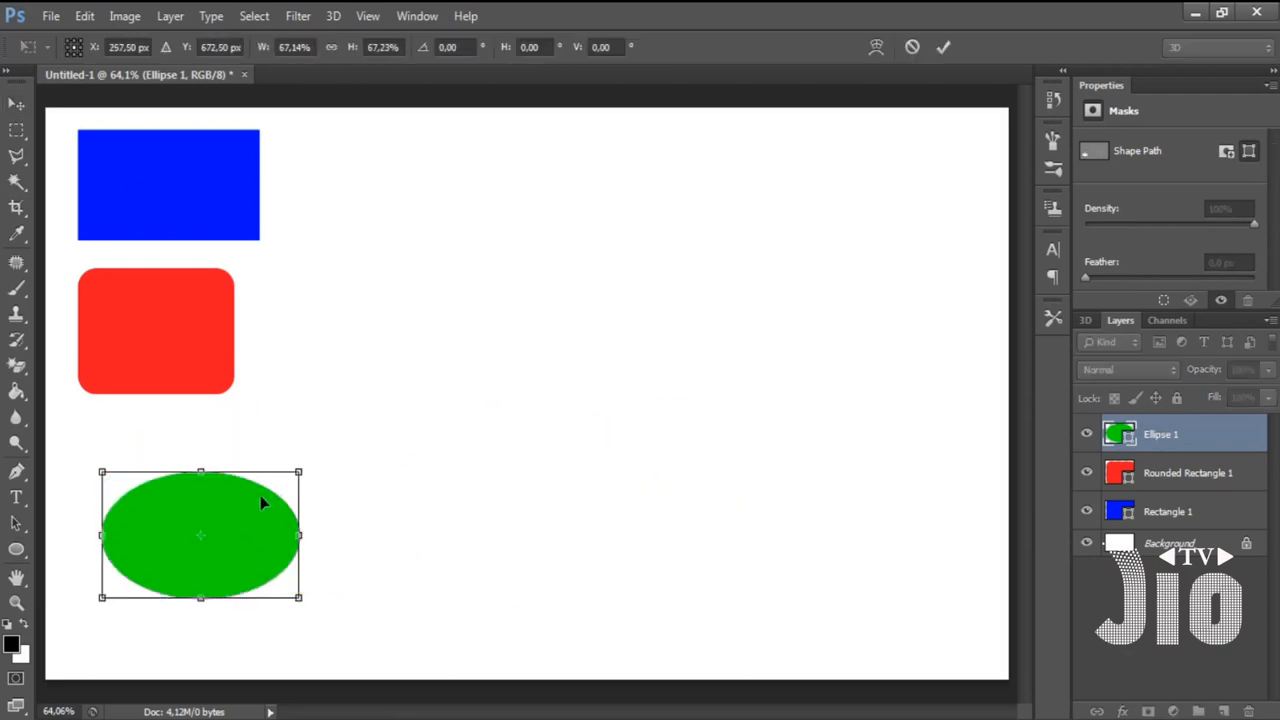
key(Return)
drag(245, 517, 224, 474)
- Activate the Polygon Tool and add a new layer above the green ellipse's layer
click(16, 549)
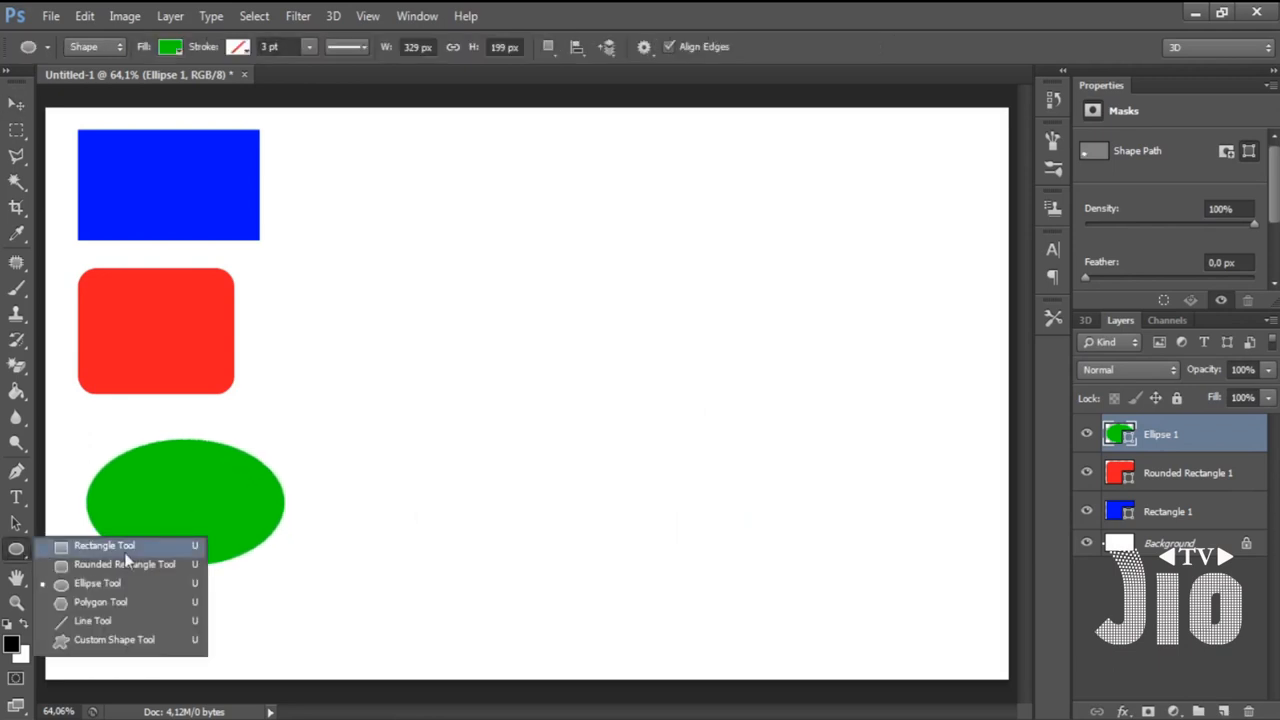
click(142, 603)
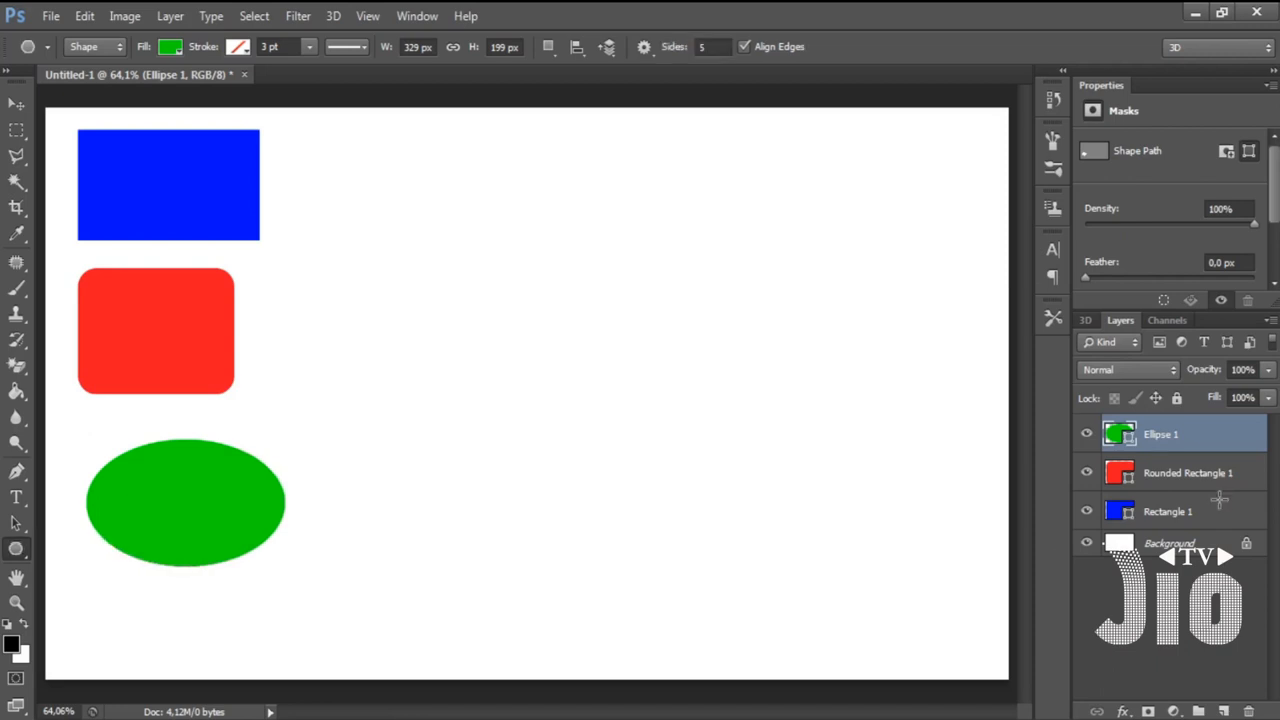
click(934, 417)
click(755, 169)
click(1224, 711)
- Draw a black-filled five-sided polygon of about 334 × 319 px in the upper middle of the canvas
click(170, 47)
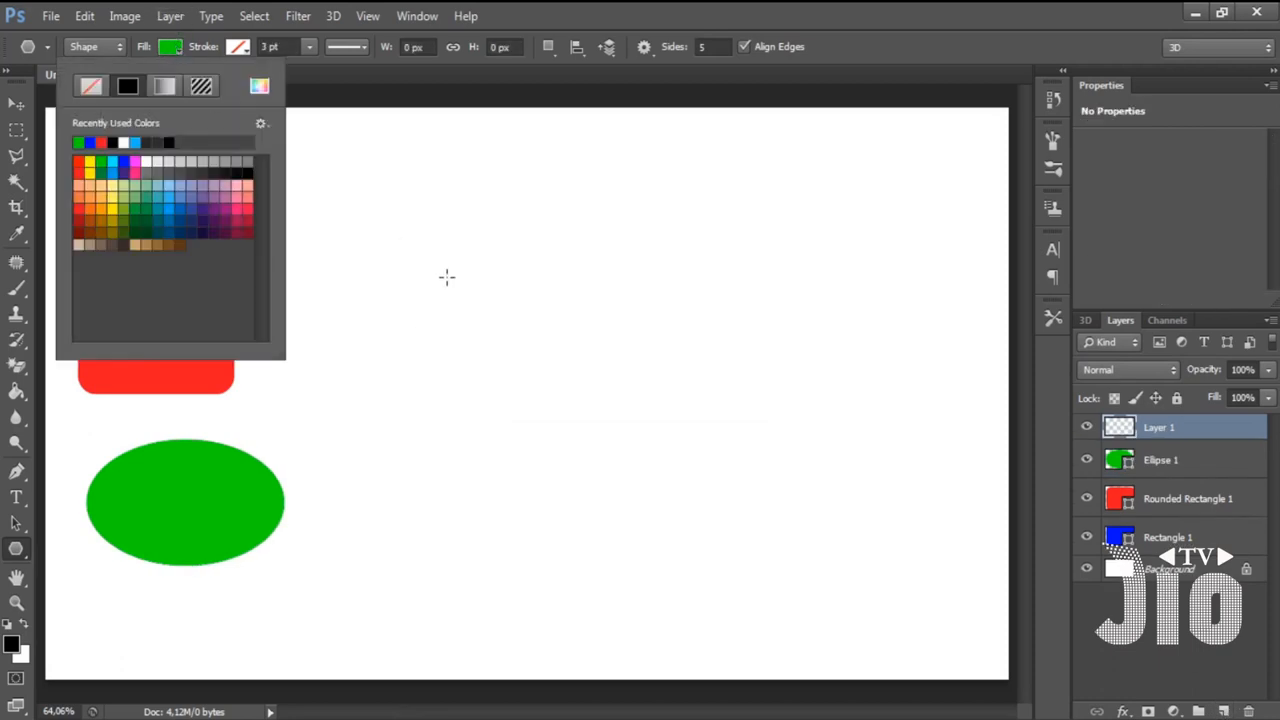
click(114, 142)
click(609, 150)
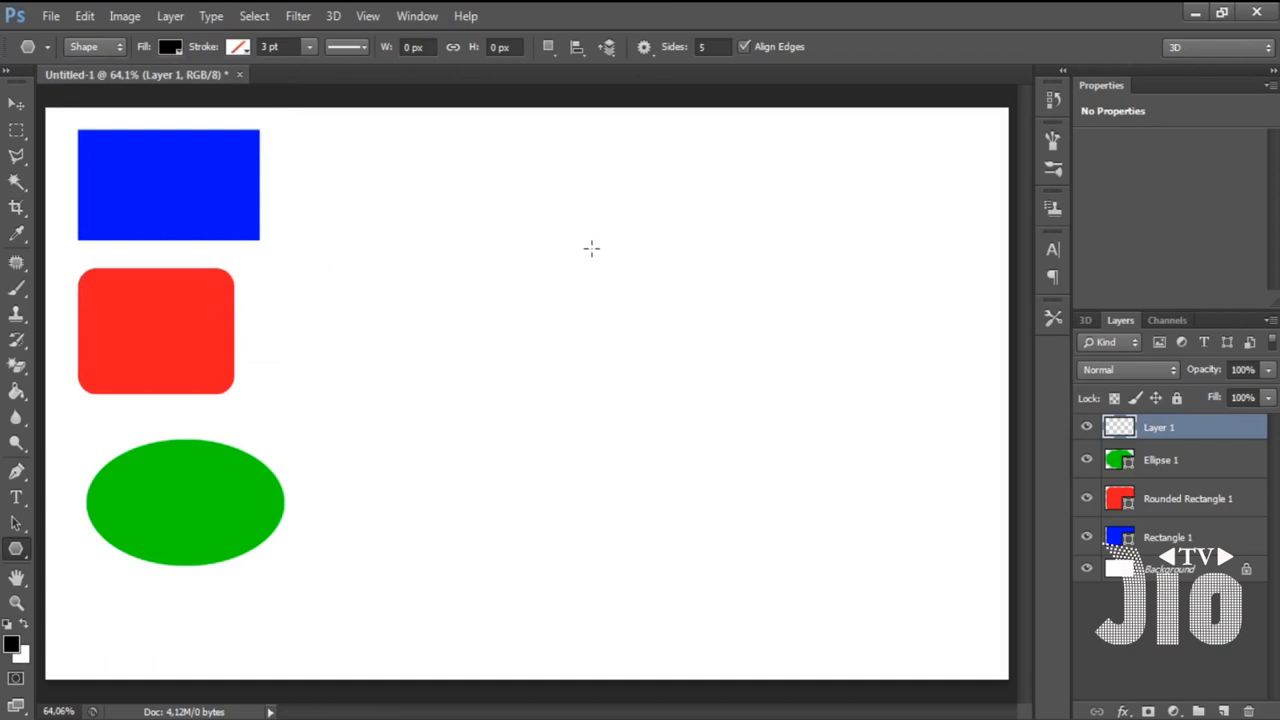
drag(505, 318, 566, 408)
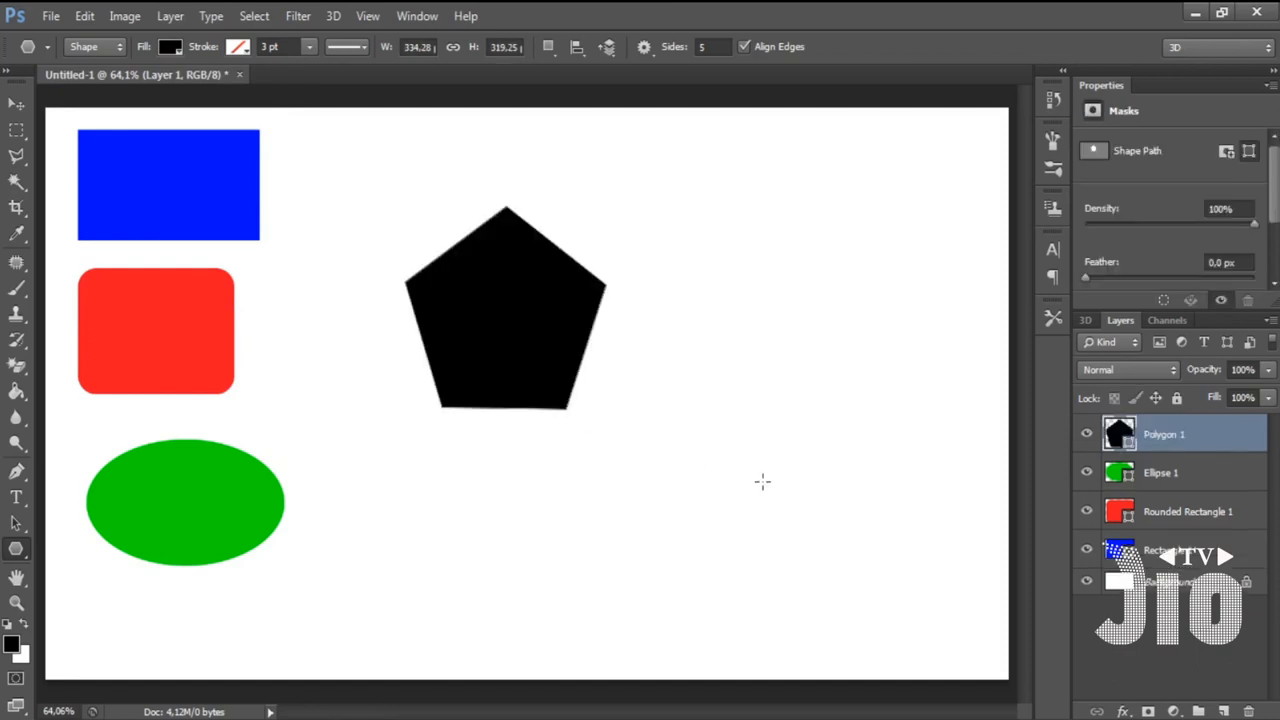
click(706, 47)
double_click(704, 47)
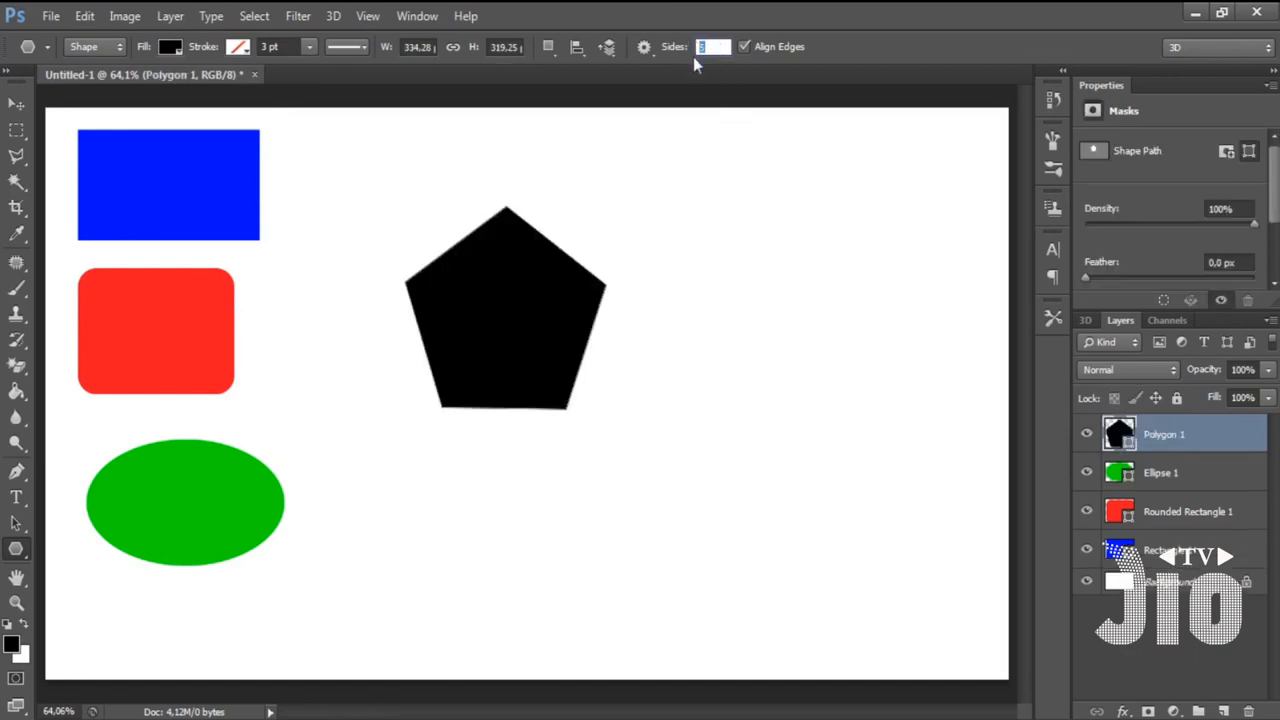
- Move the black pentagon to the upper right of the canvas and scale it down to about 296 × 282 px
click(16, 104)
drag(493, 305, 916, 219)
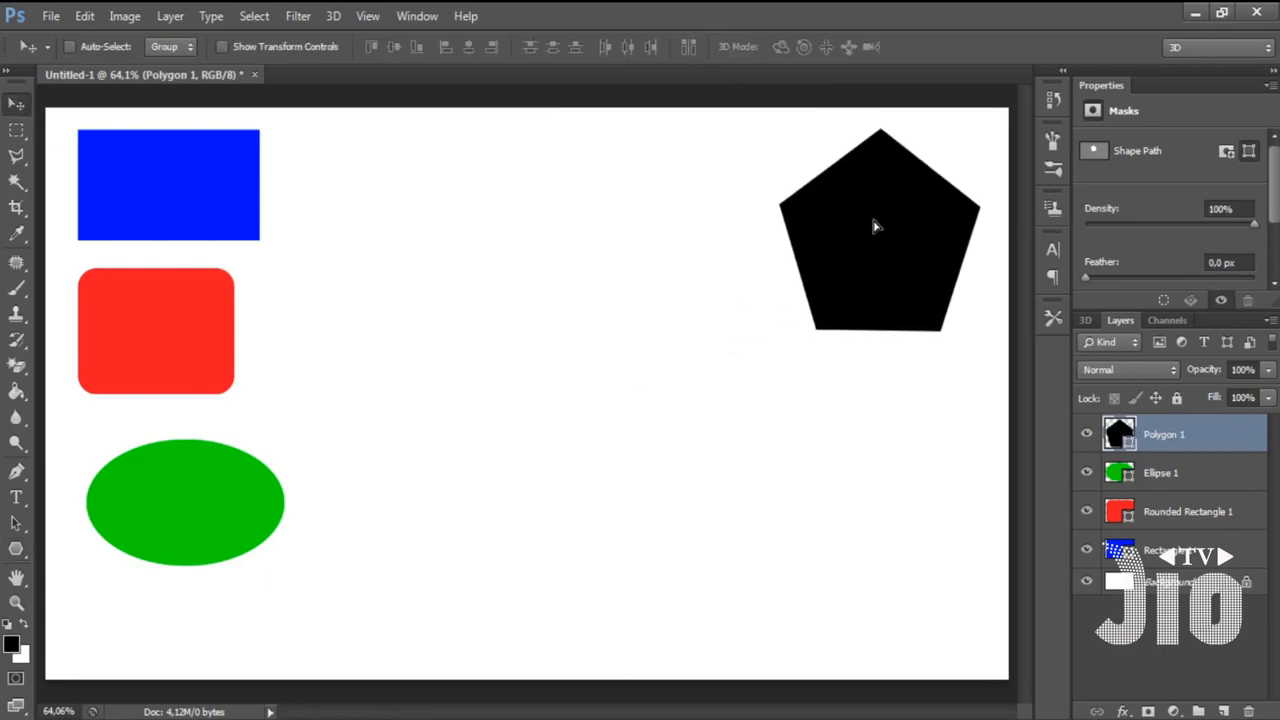
key(ctrl+t)
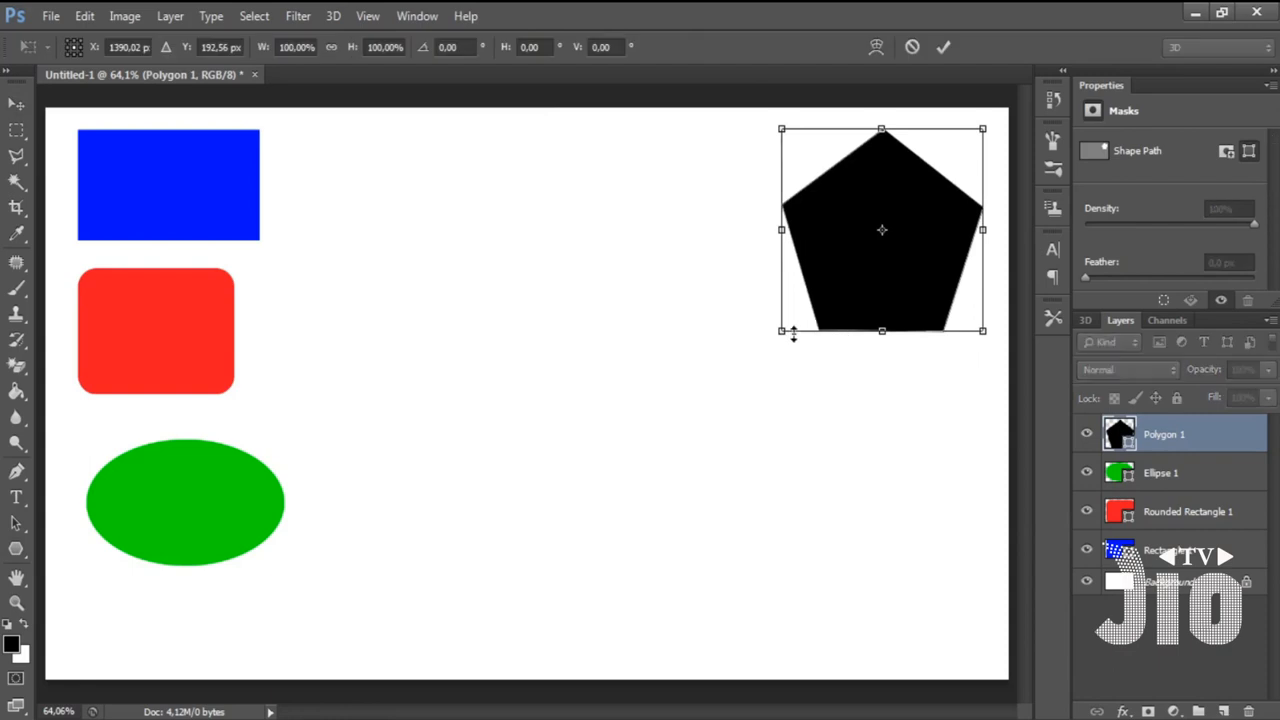
drag(783, 331, 820, 323)
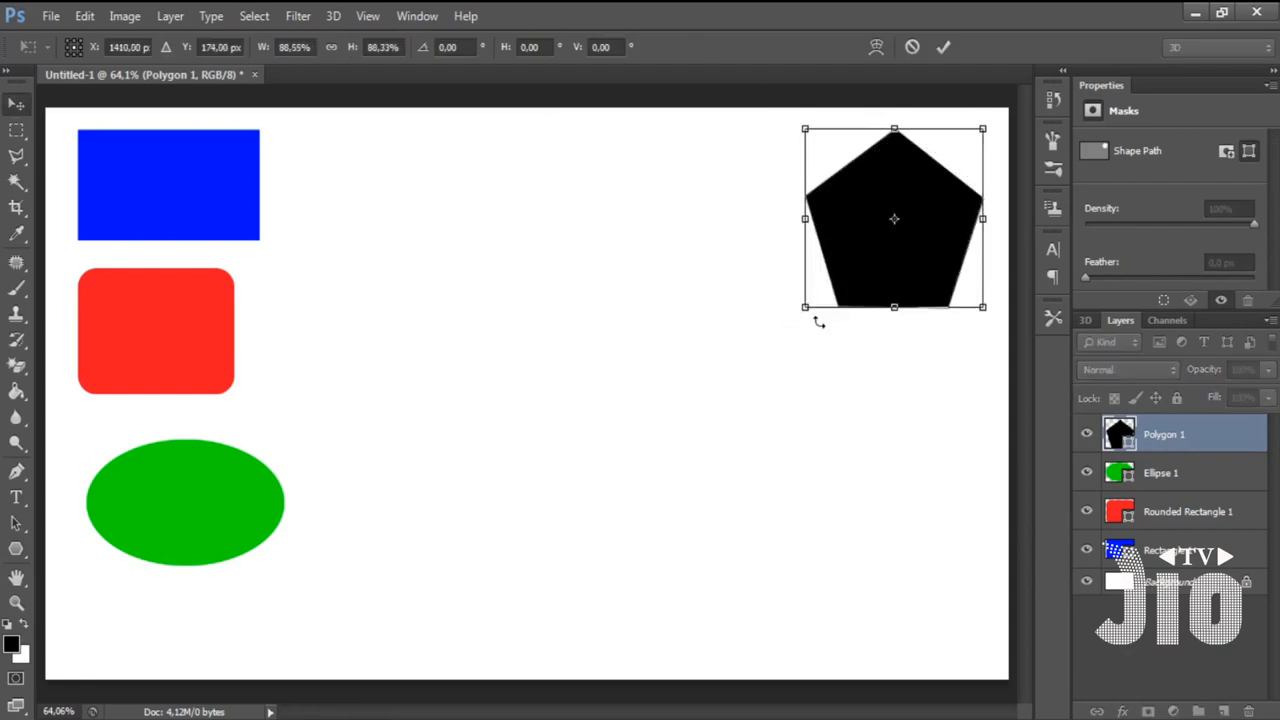
key(Return)
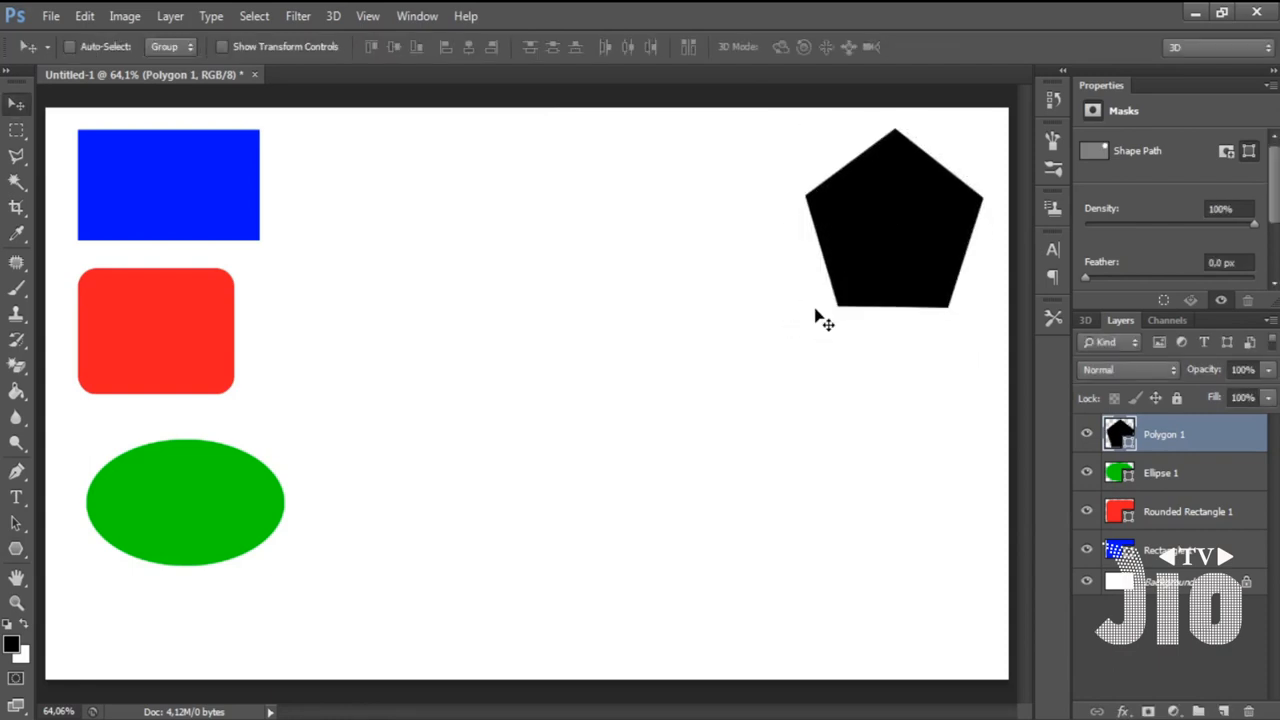
- Draw a black eight-sided polygon of about 333 × 333 px in the open middle area of the canvas
click(16, 549)
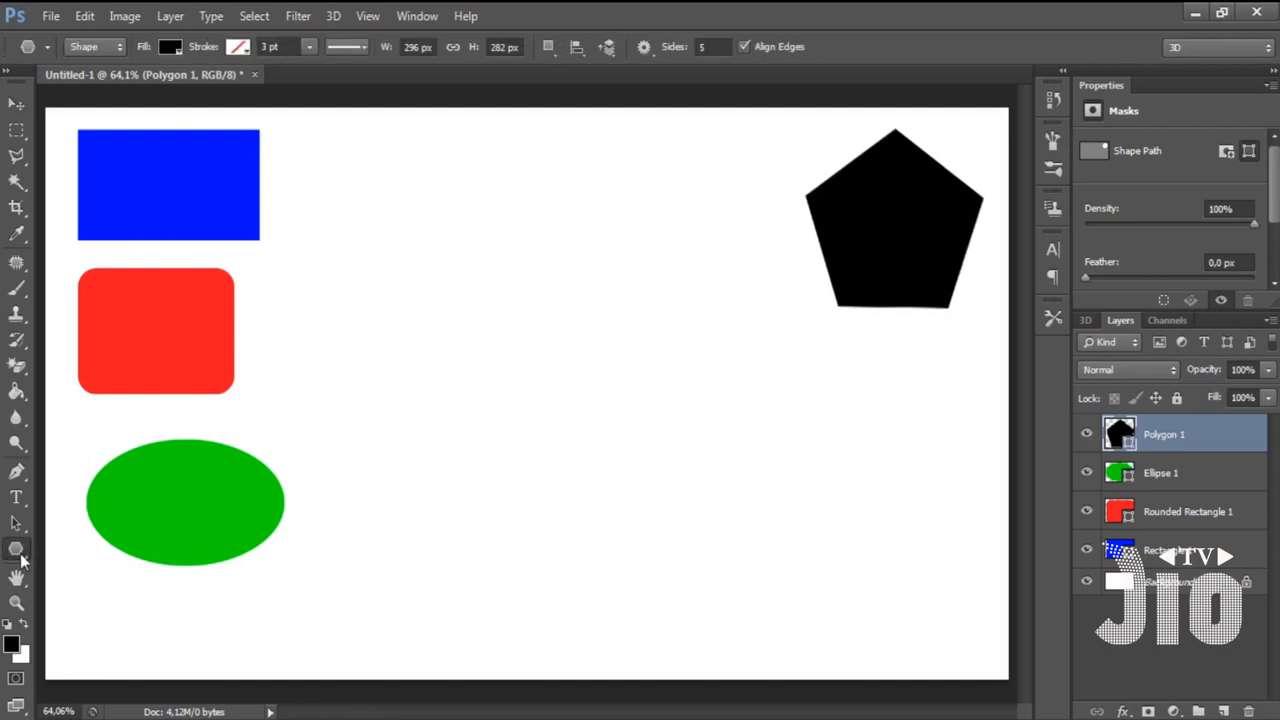
click(725, 45)
drag(445, 346, 500, 434)
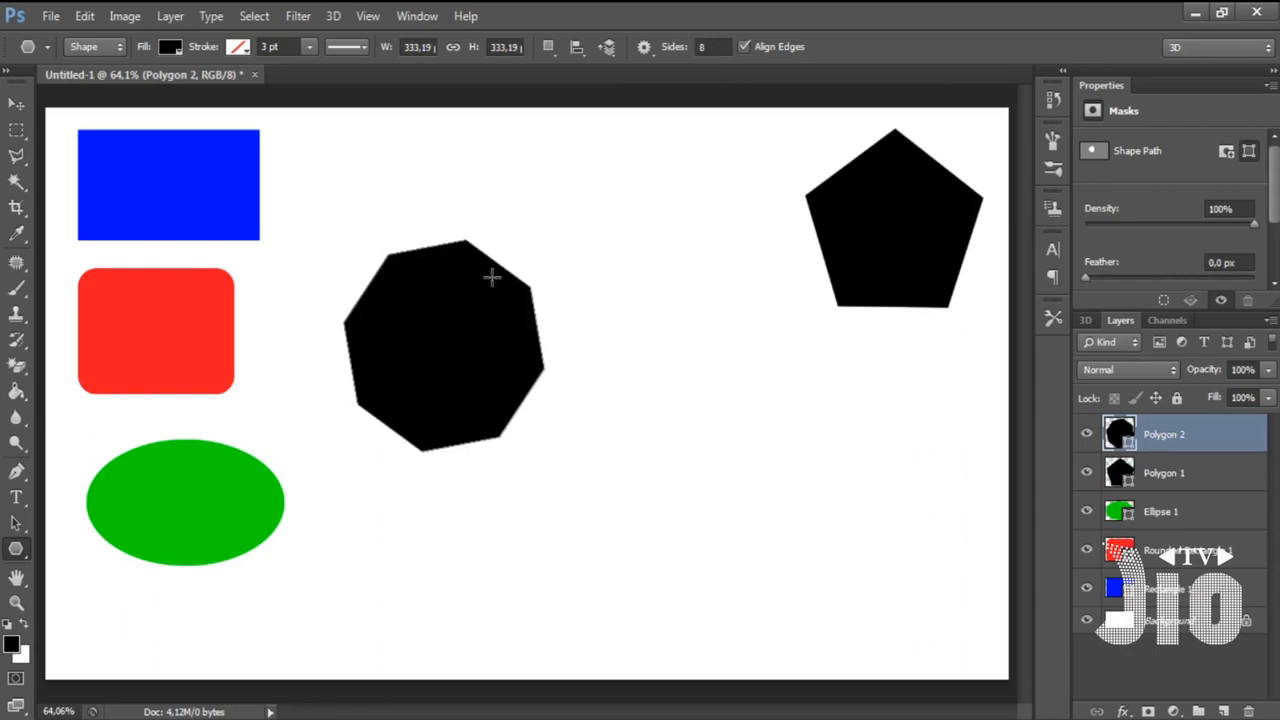
- Move the black octagon below the pentagon and scale it down to about 226 × 226 px
click(16, 103)
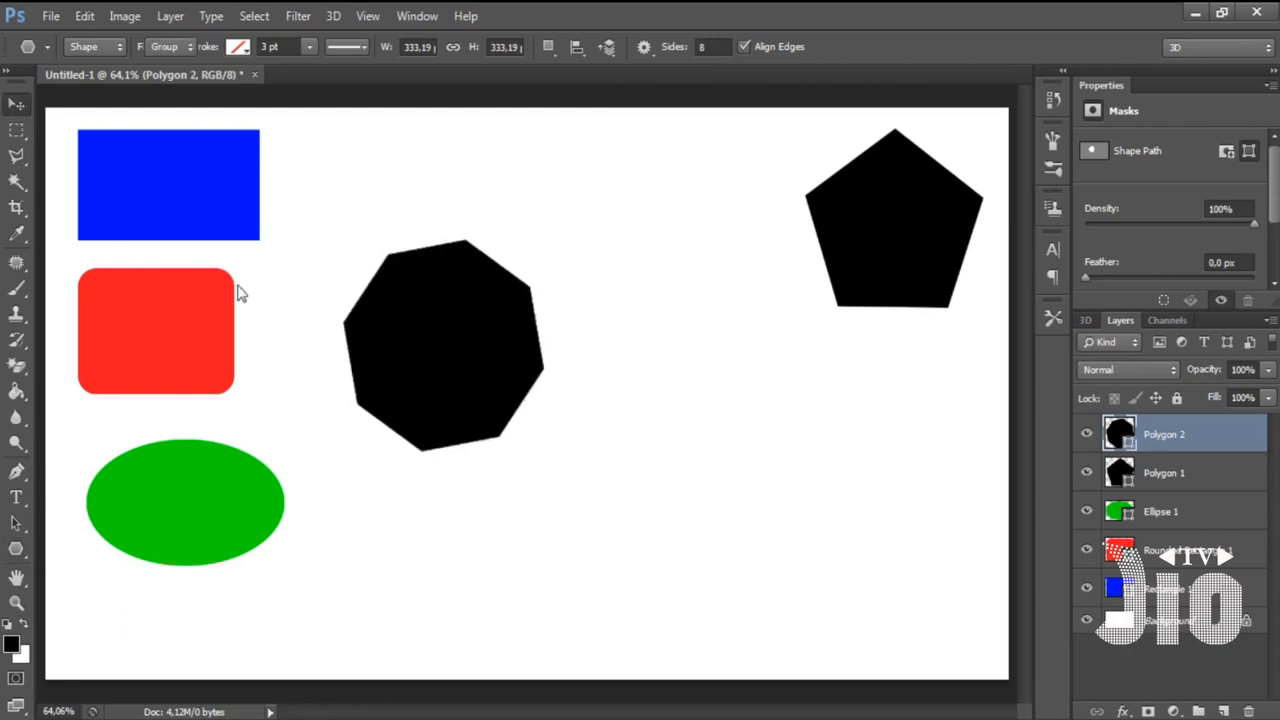
drag(429, 363, 862, 473)
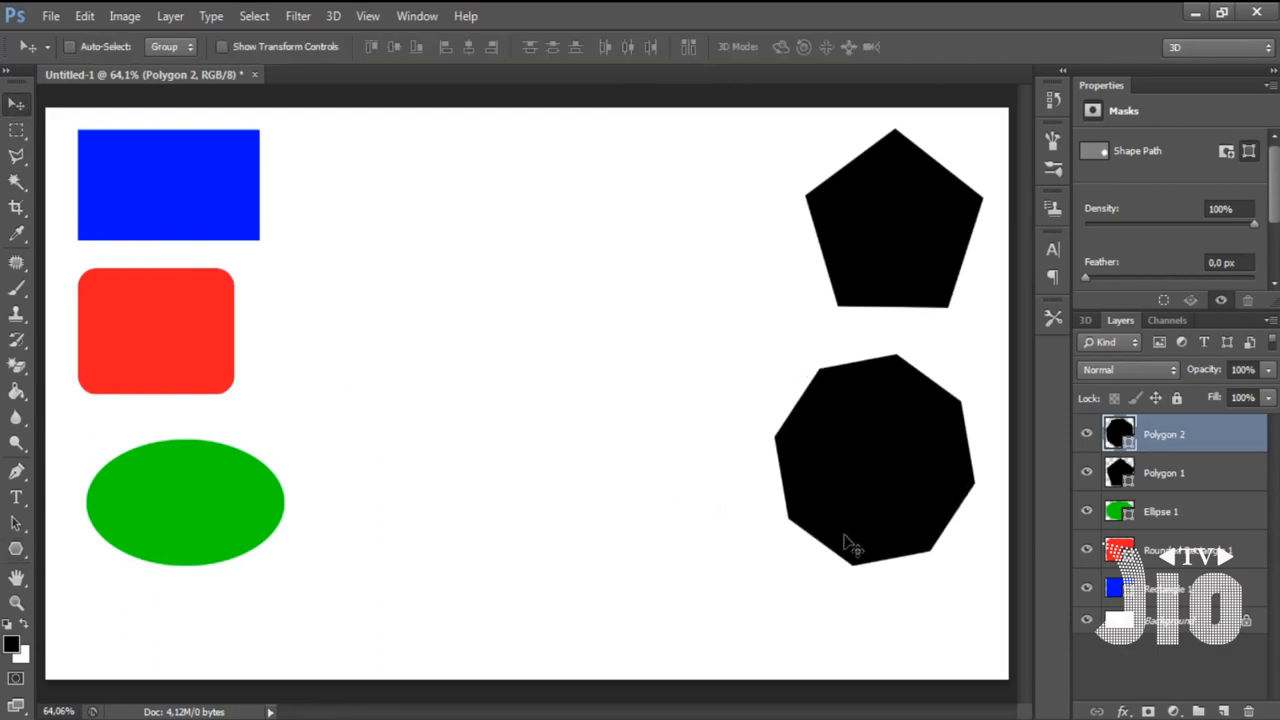
key(ctrl+t)
drag(775, 564, 849, 502)
key(Return)
- Scale the pentagon down to about 82% and move the octagon up closer beneath it
click(1214, 488)
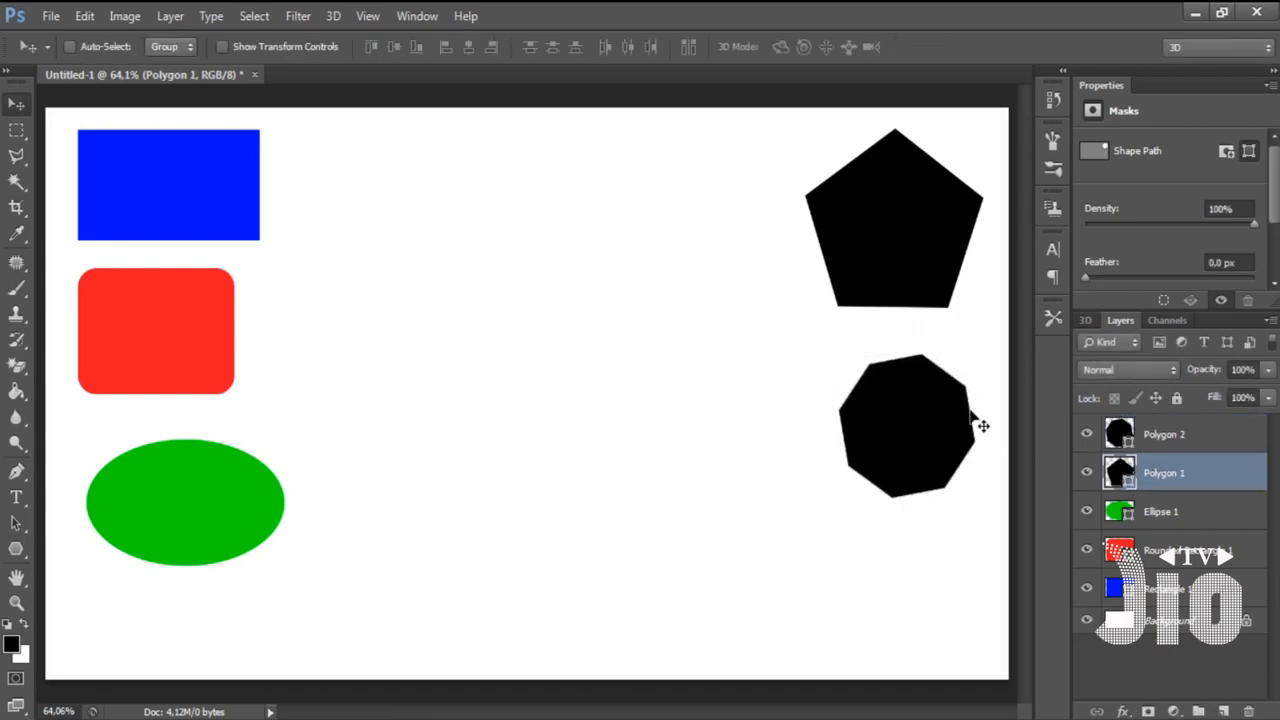
key(ctrl+t)
drag(808, 306, 846, 280)
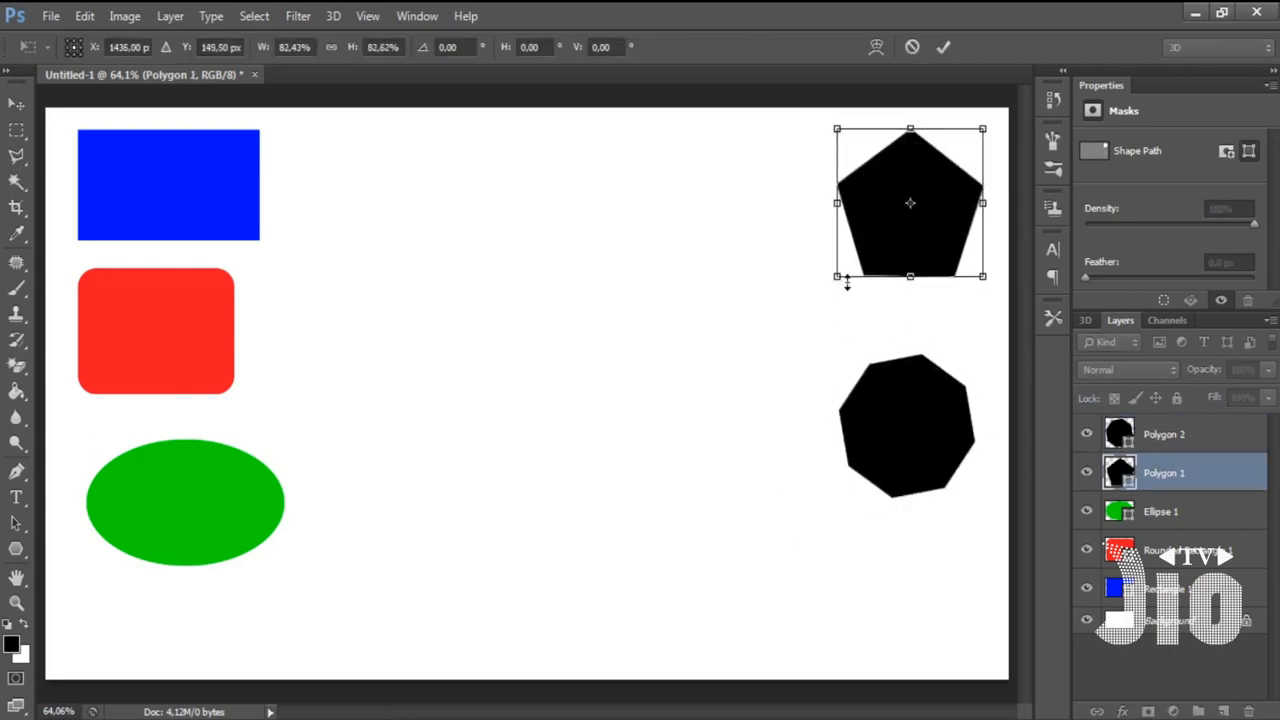
key(Return)
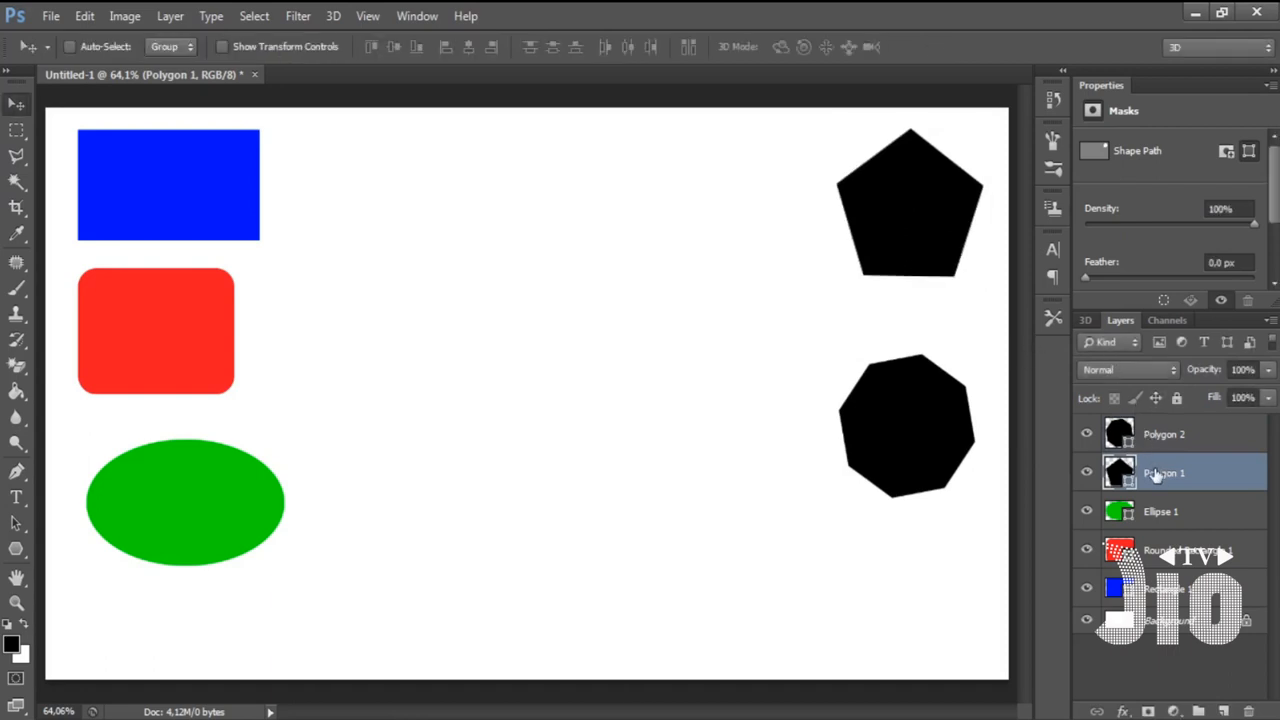
click(1165, 438)
drag(900, 443, 888, 398)
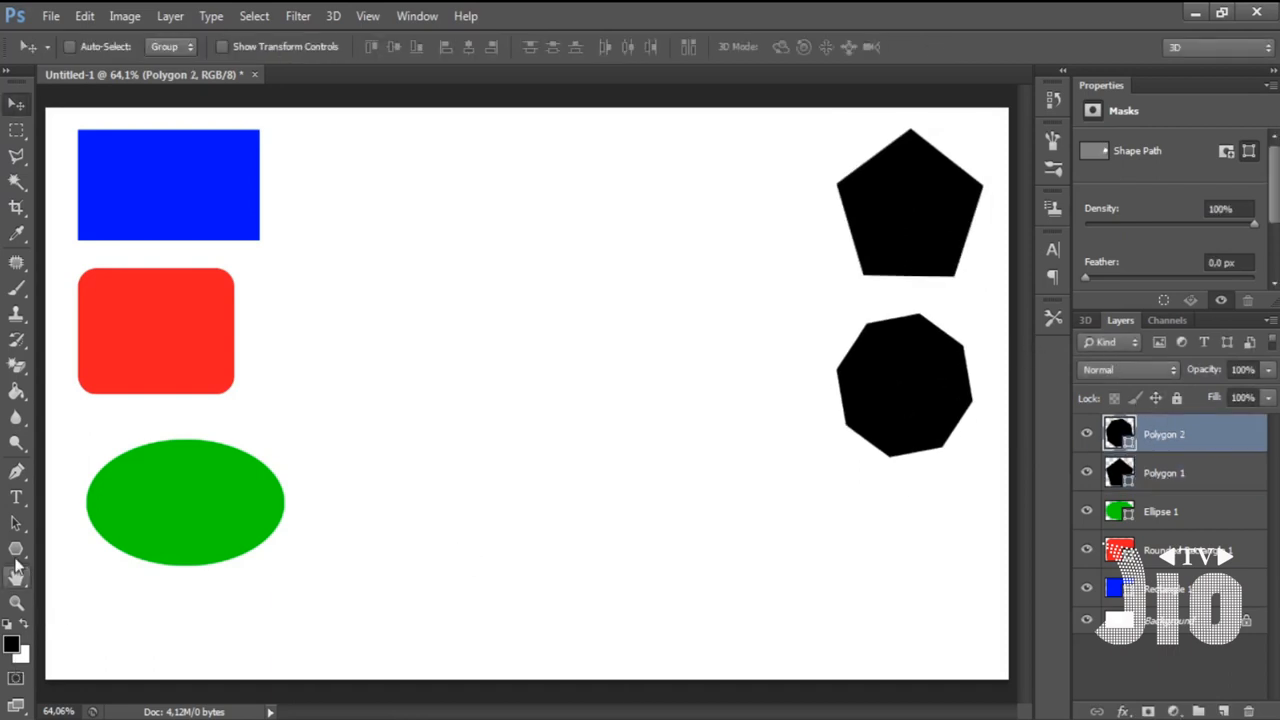
- Activate the Custom Shape Tool and choose the heart from the preset shapes
click(16, 549)
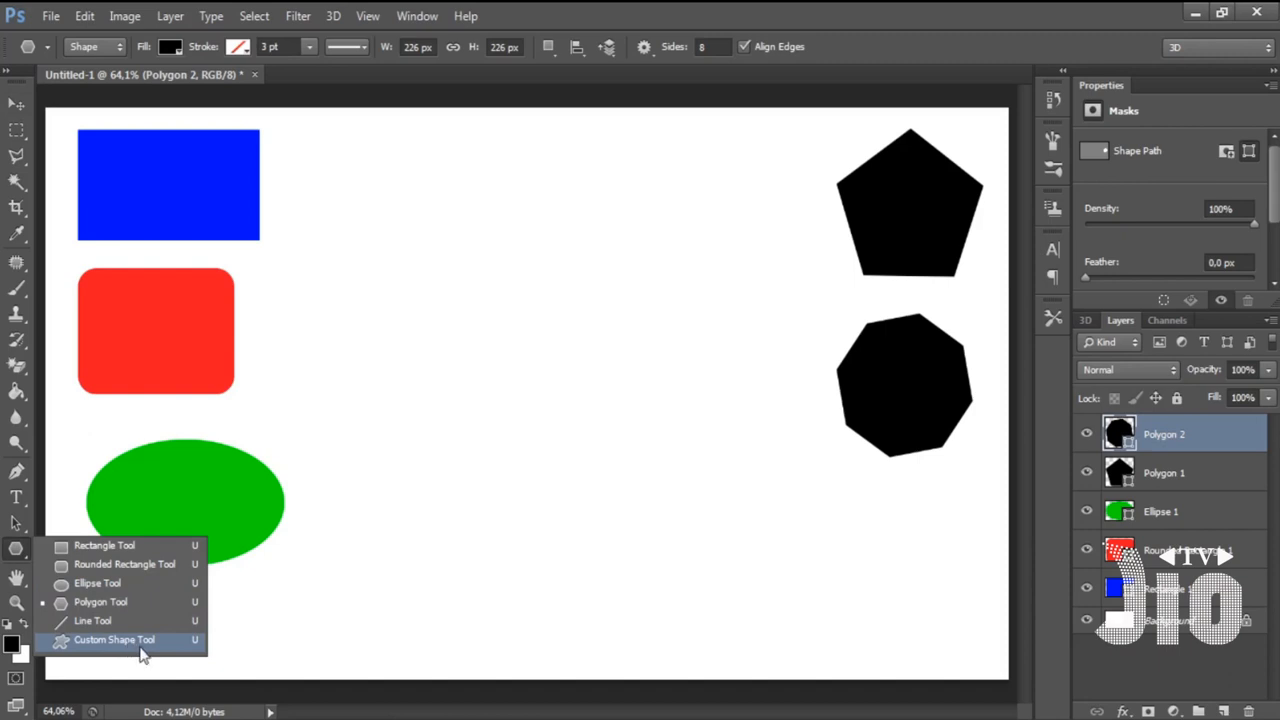
click(141, 642)
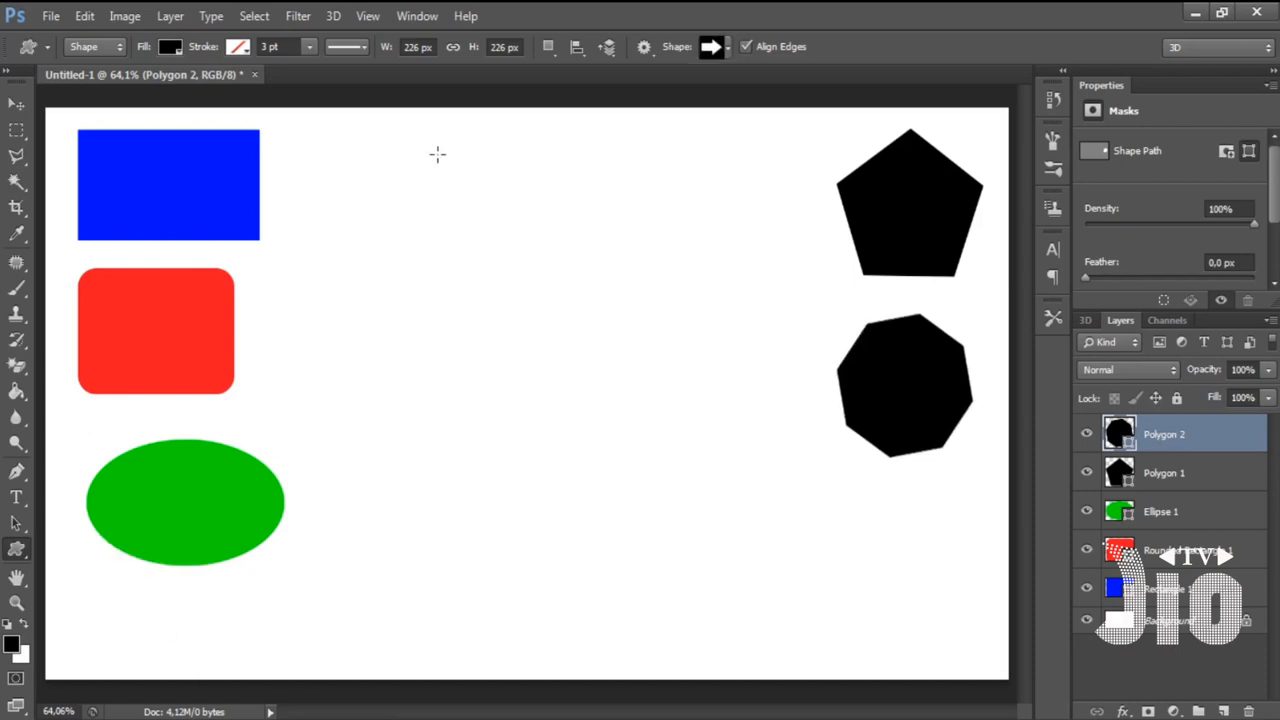
click(727, 48)
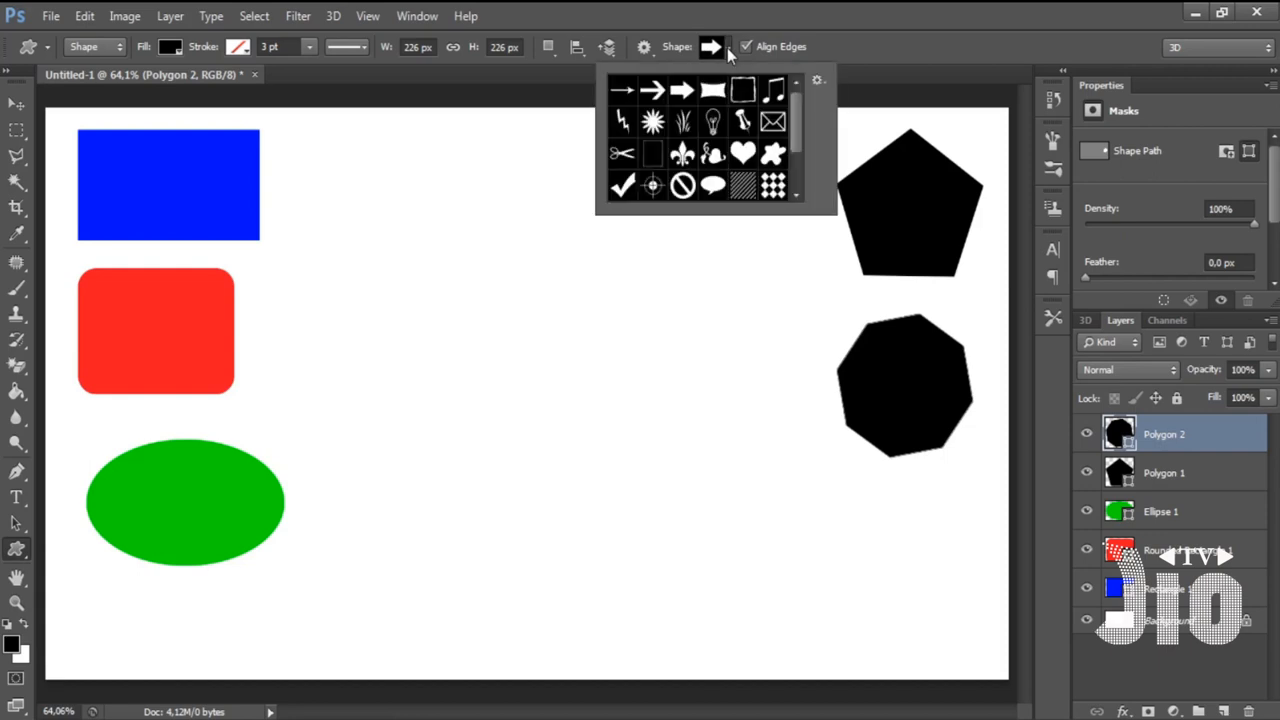
mouse_move(798, 119)
mouse_down()
mouse_move(797, 165)
mouse_move(798, 106)
mouse_up()
drag(797, 101, 799, 171)
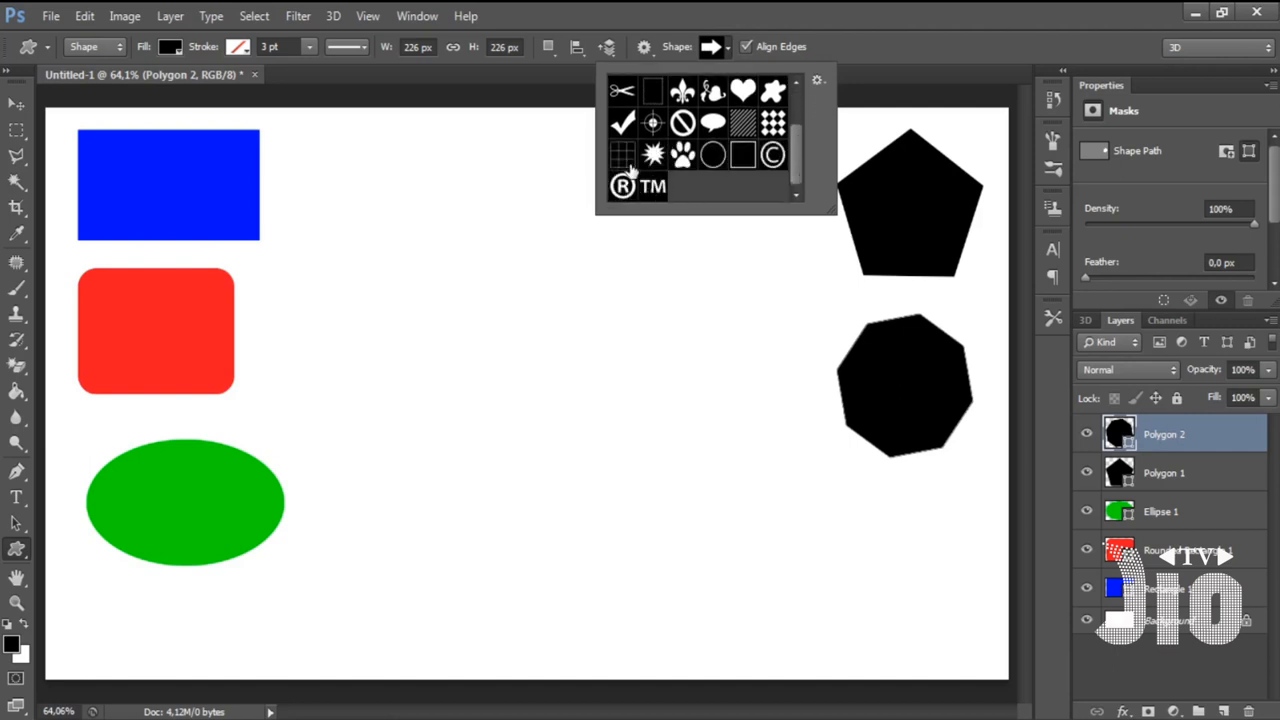
drag(798, 167, 797, 146)
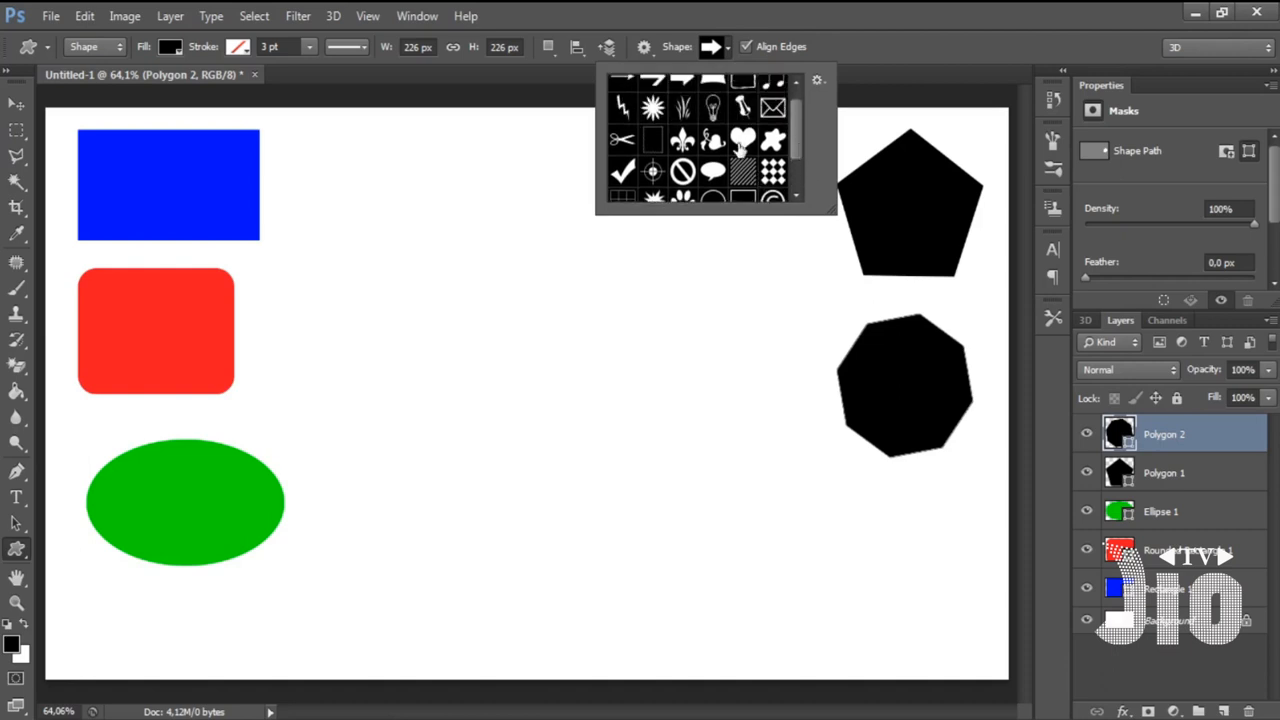
click(742, 145)
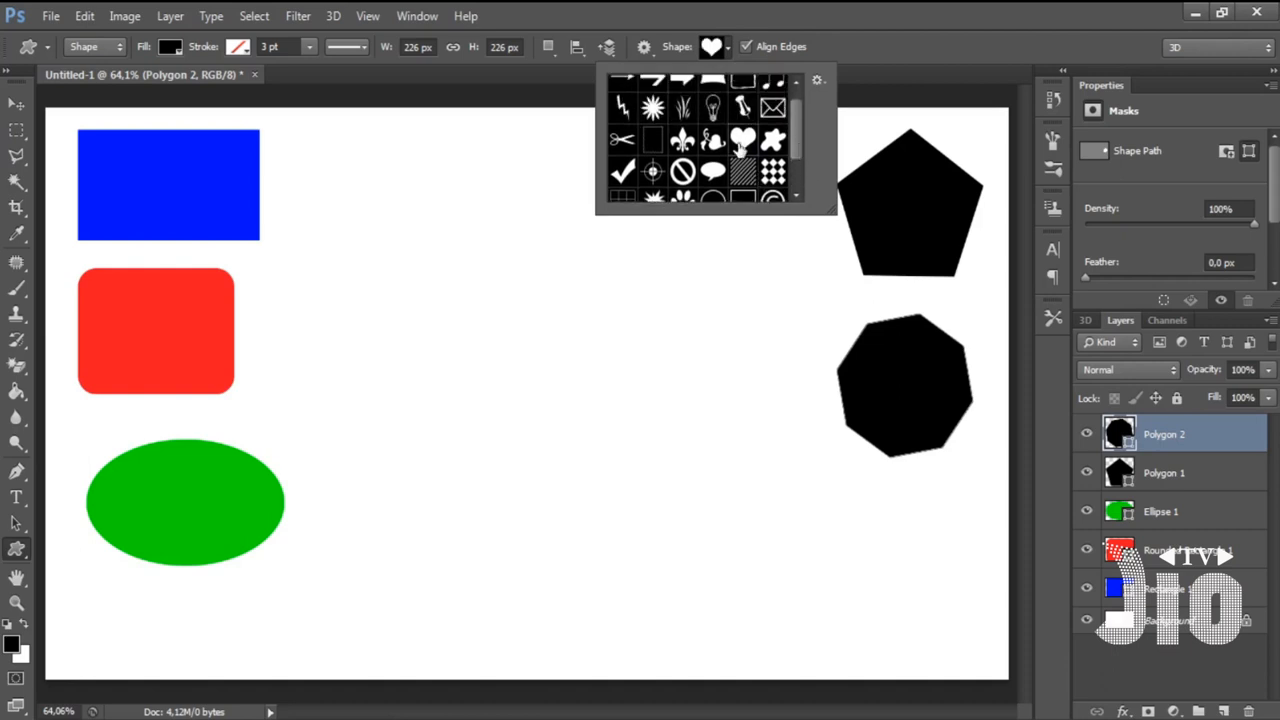
- Draw a pink-filled heart of about 253 × 249 px on a new layer and move it below the octagon
click(1224, 711)
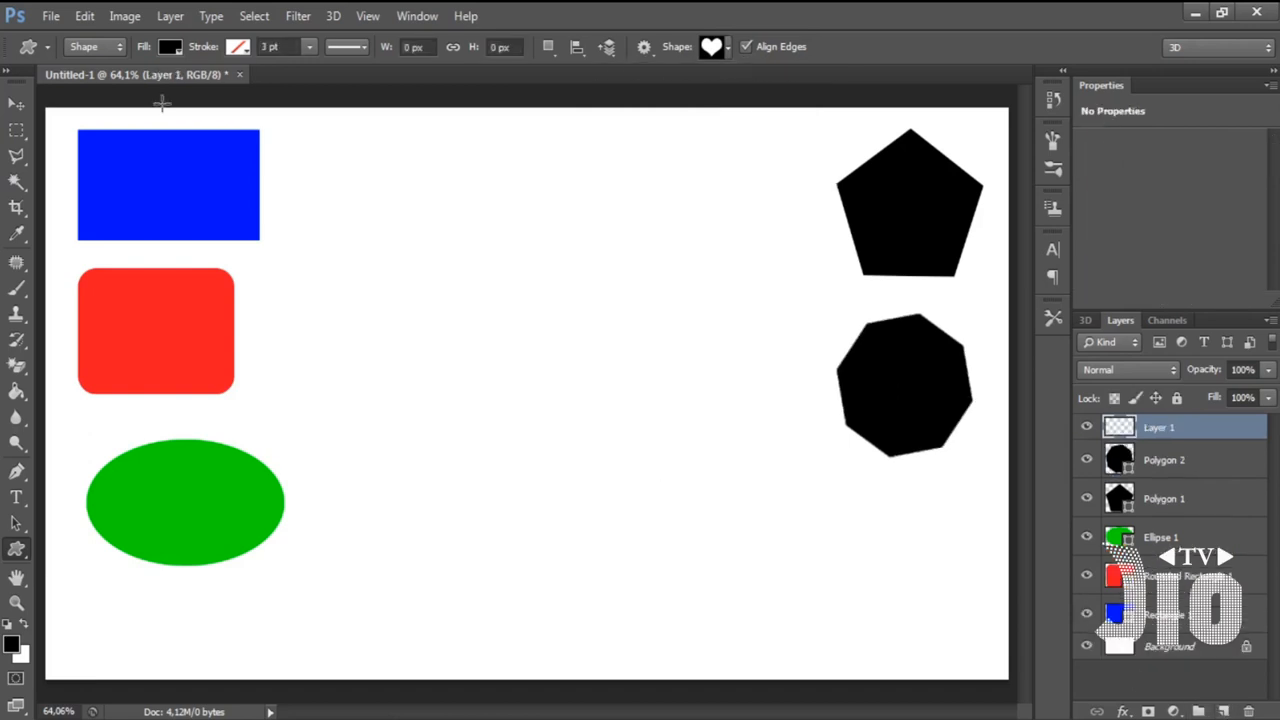
click(168, 47)
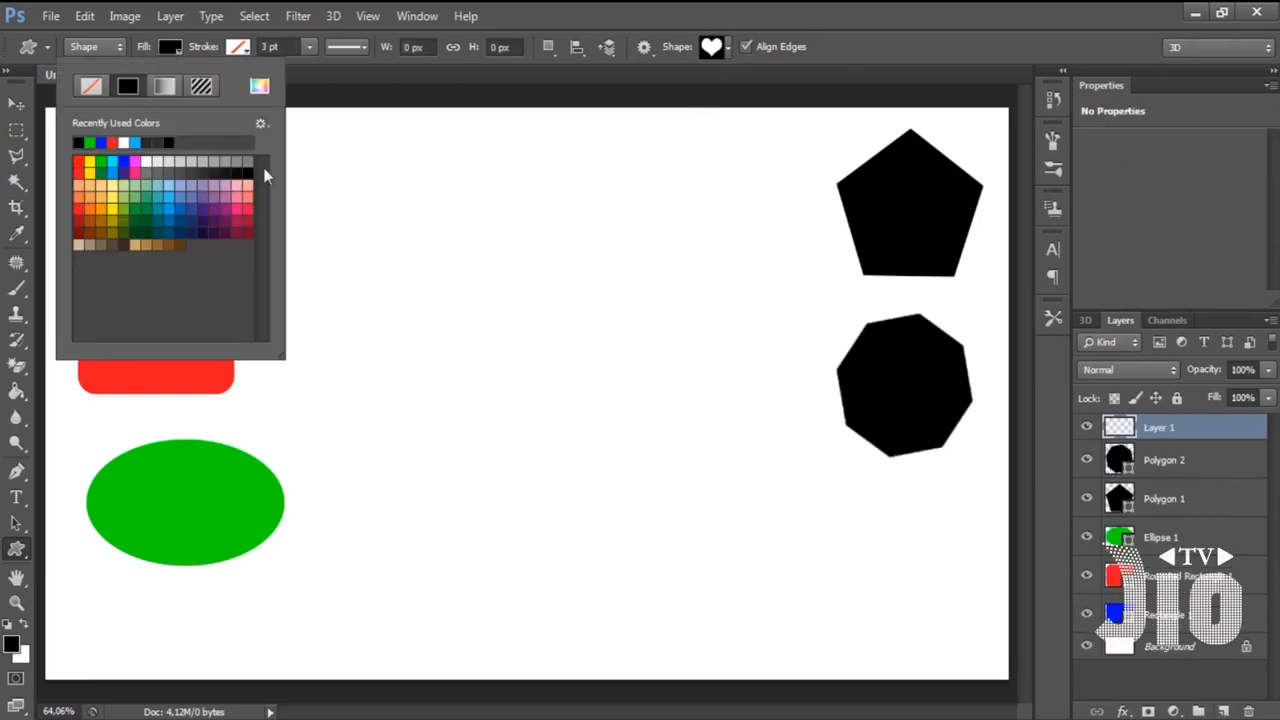
click(145, 166)
click(603, 244)
drag(461, 217, 612, 374)
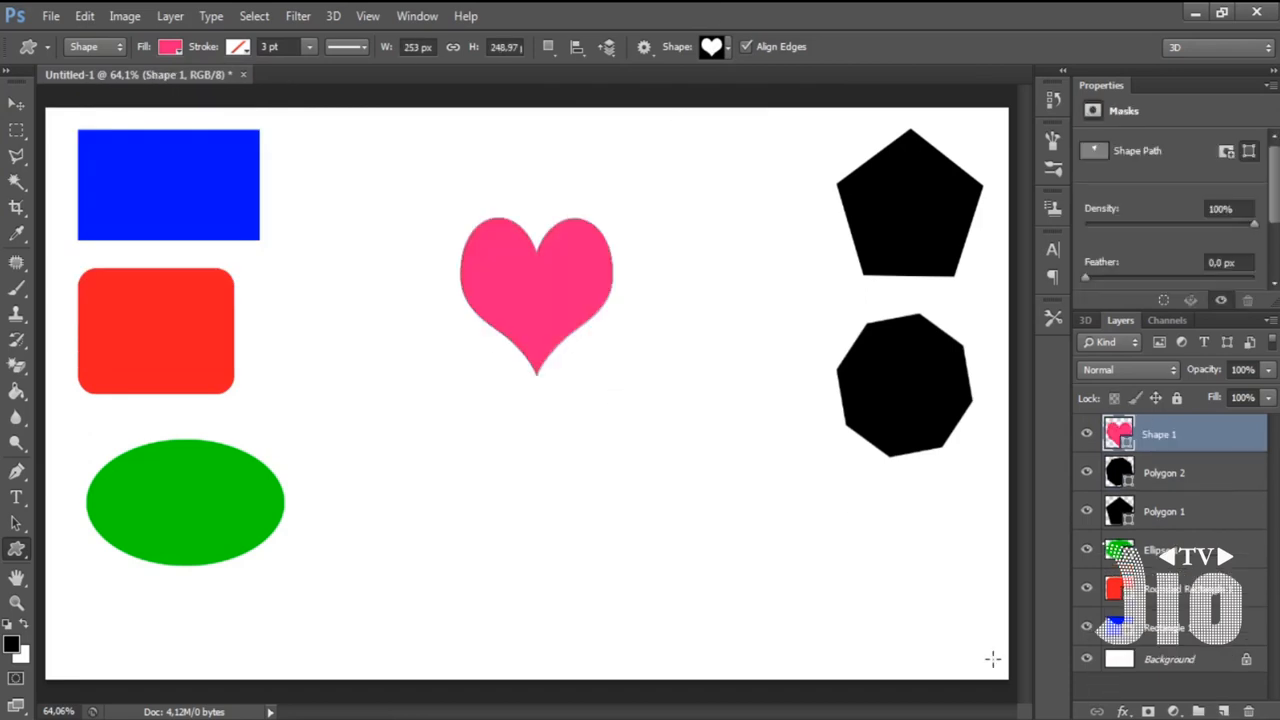
click(16, 103)
drag(508, 271, 890, 545)
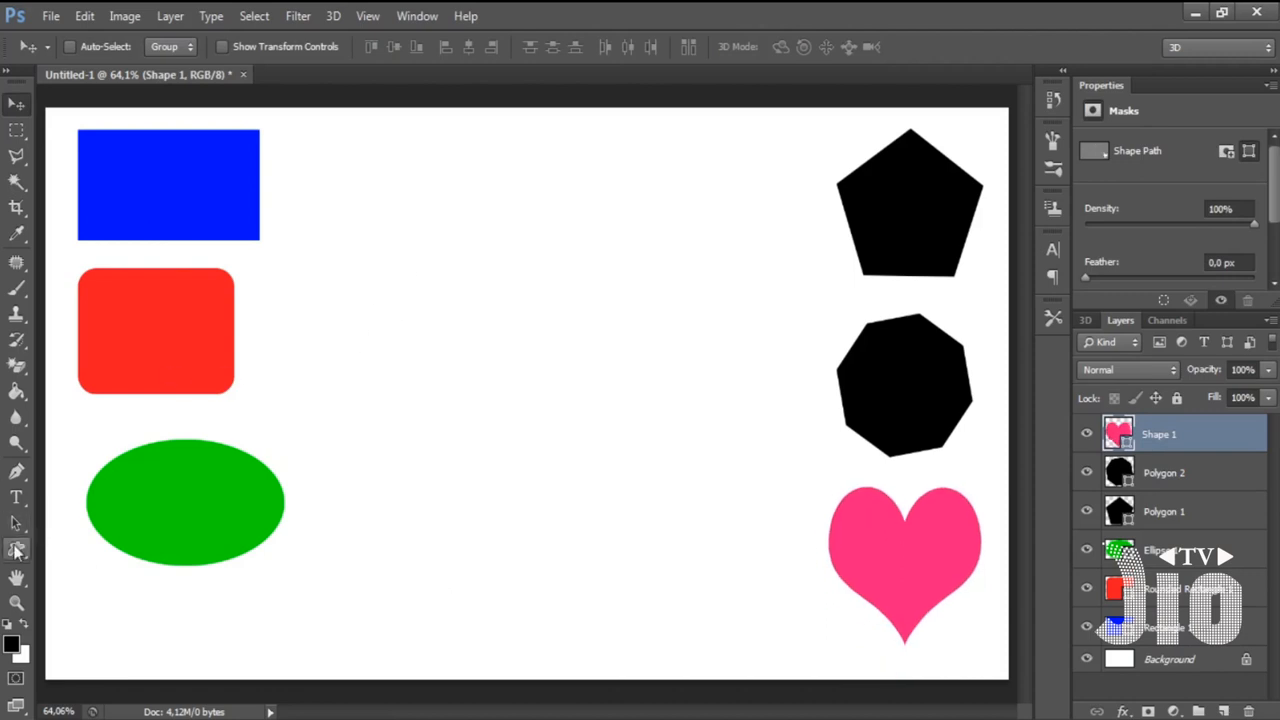
- Reactivate the Custom Shape Tool and choose the envelope from the preset shapes
click(16, 550)
click(114, 643)
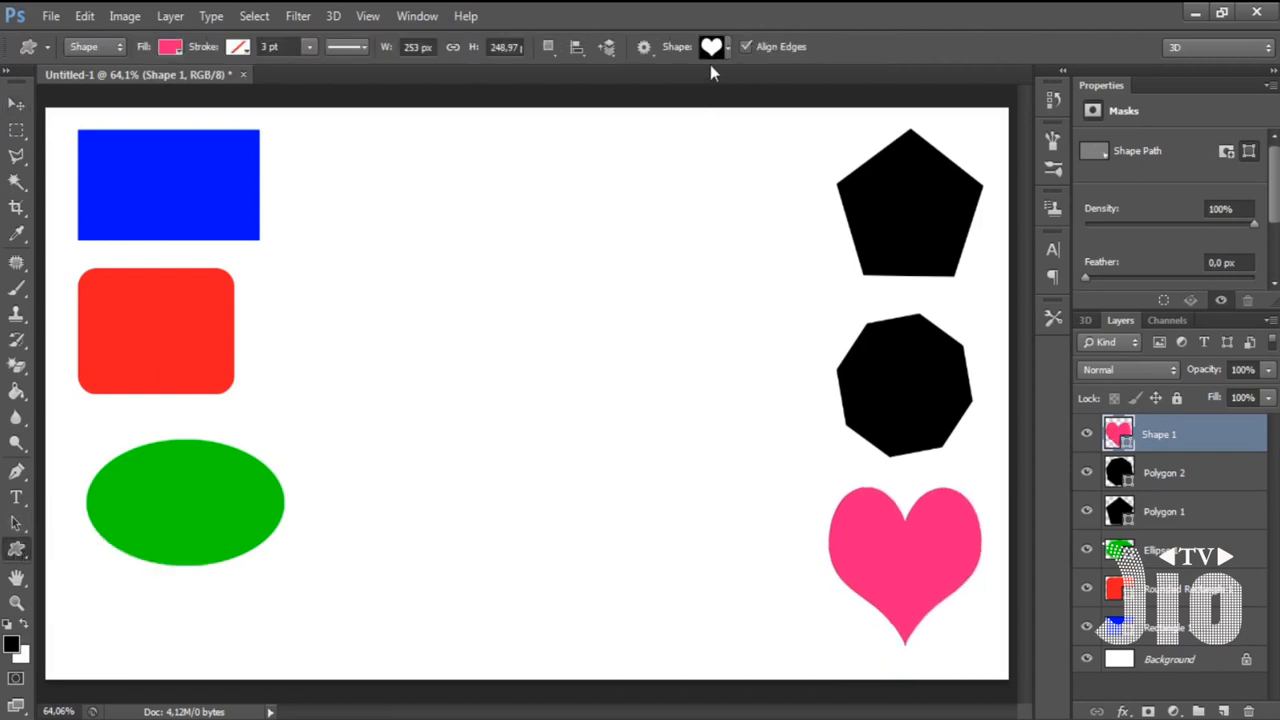
click(729, 48)
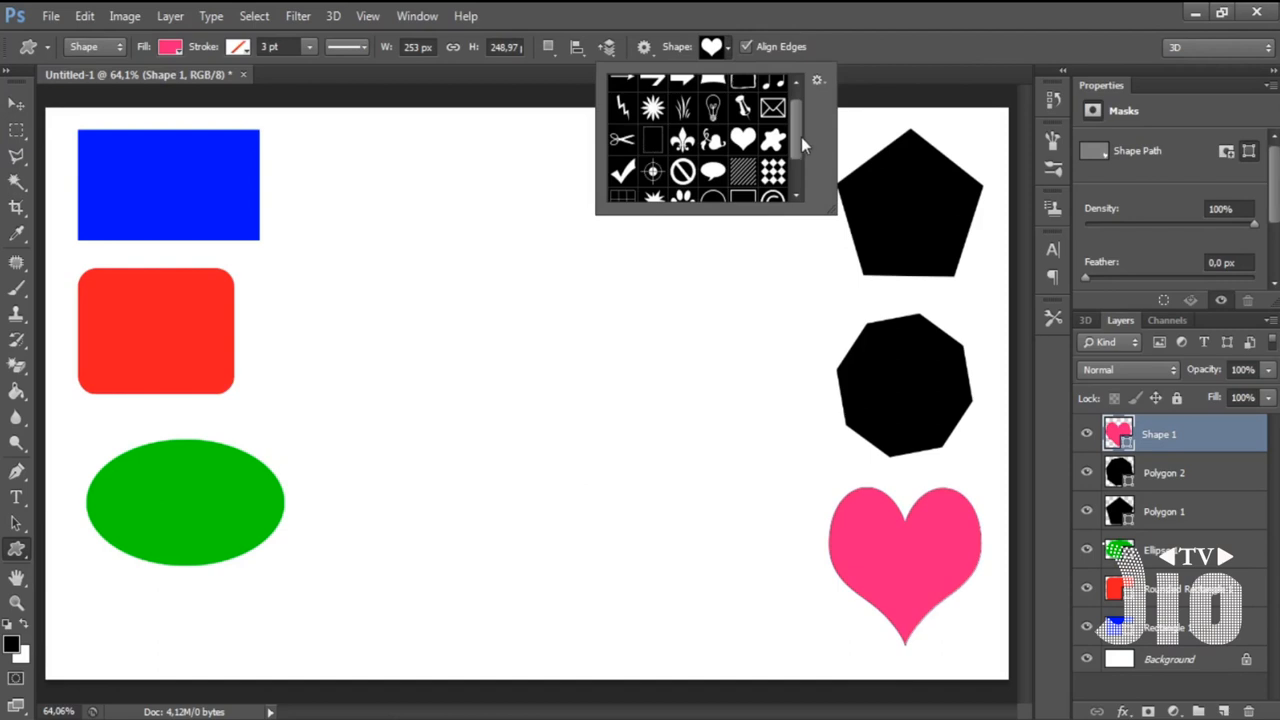
drag(801, 137, 799, 127)
click(774, 122)
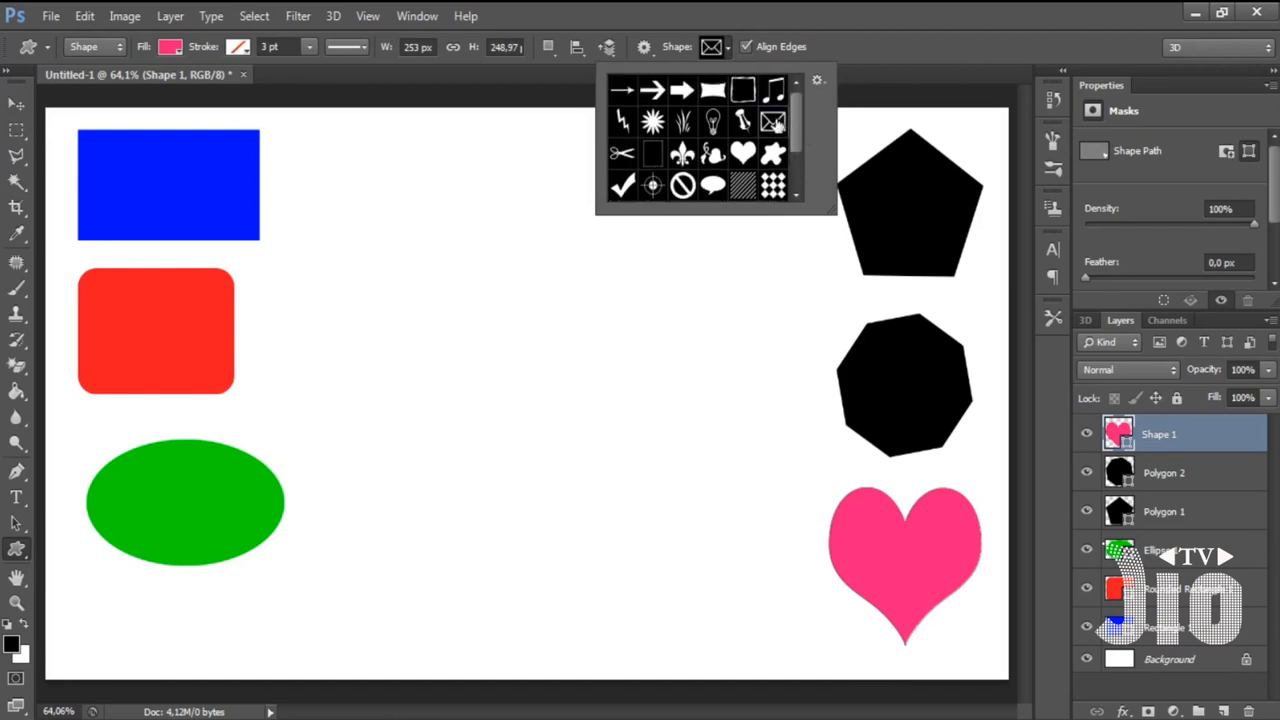
key(Return)
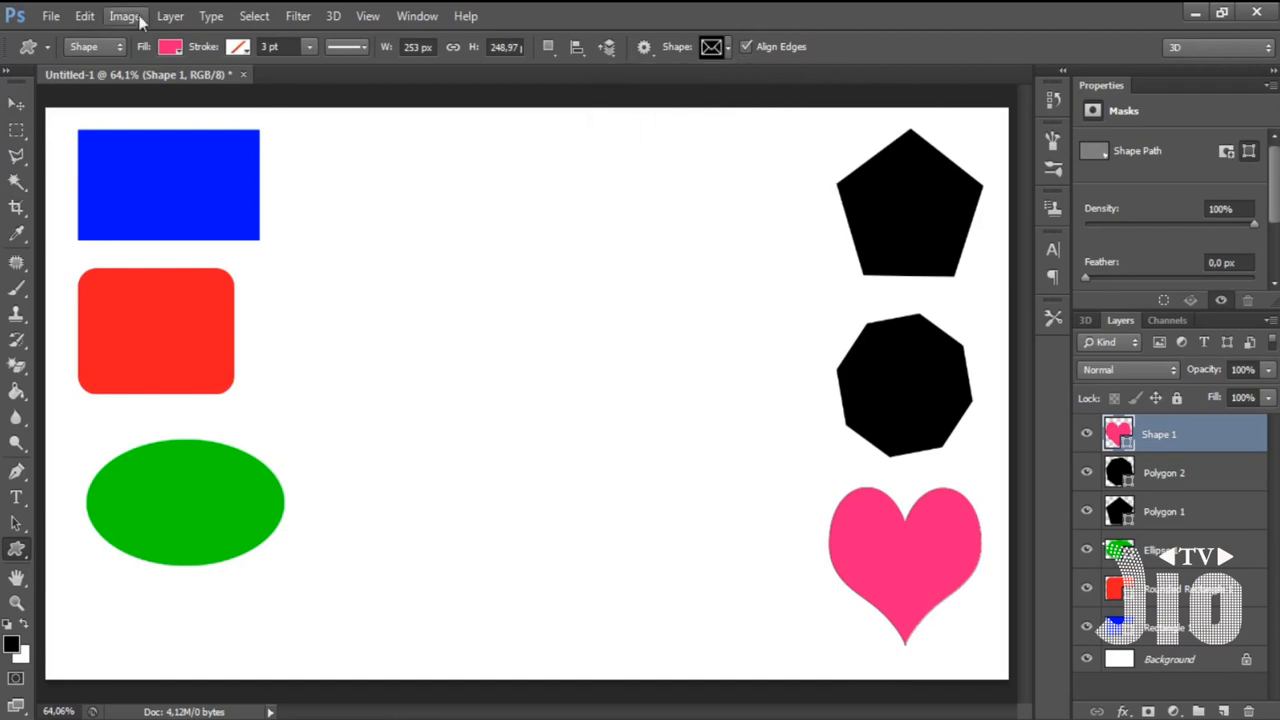
- Change the heart's fill to brown and draw a brown envelope of about 247 × 180 px in the middle of the canvas
click(170, 47)
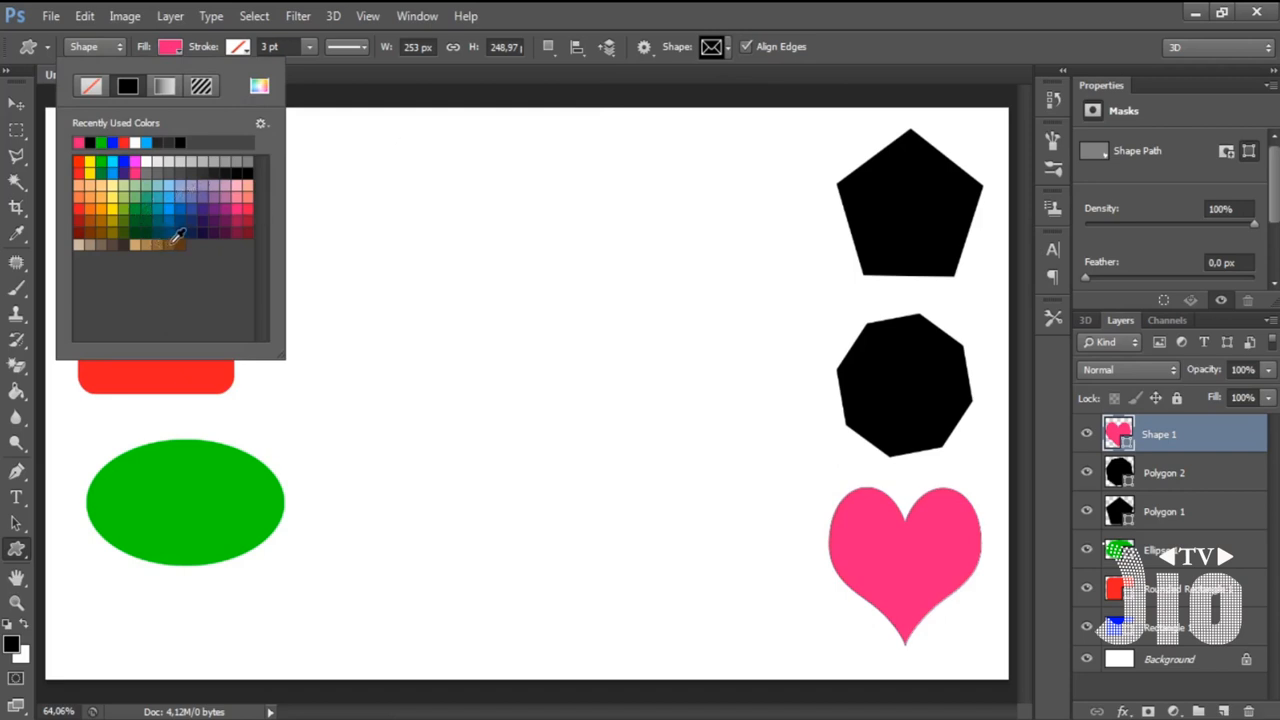
click(174, 241)
key(Return)
drag(435, 318, 582, 432)
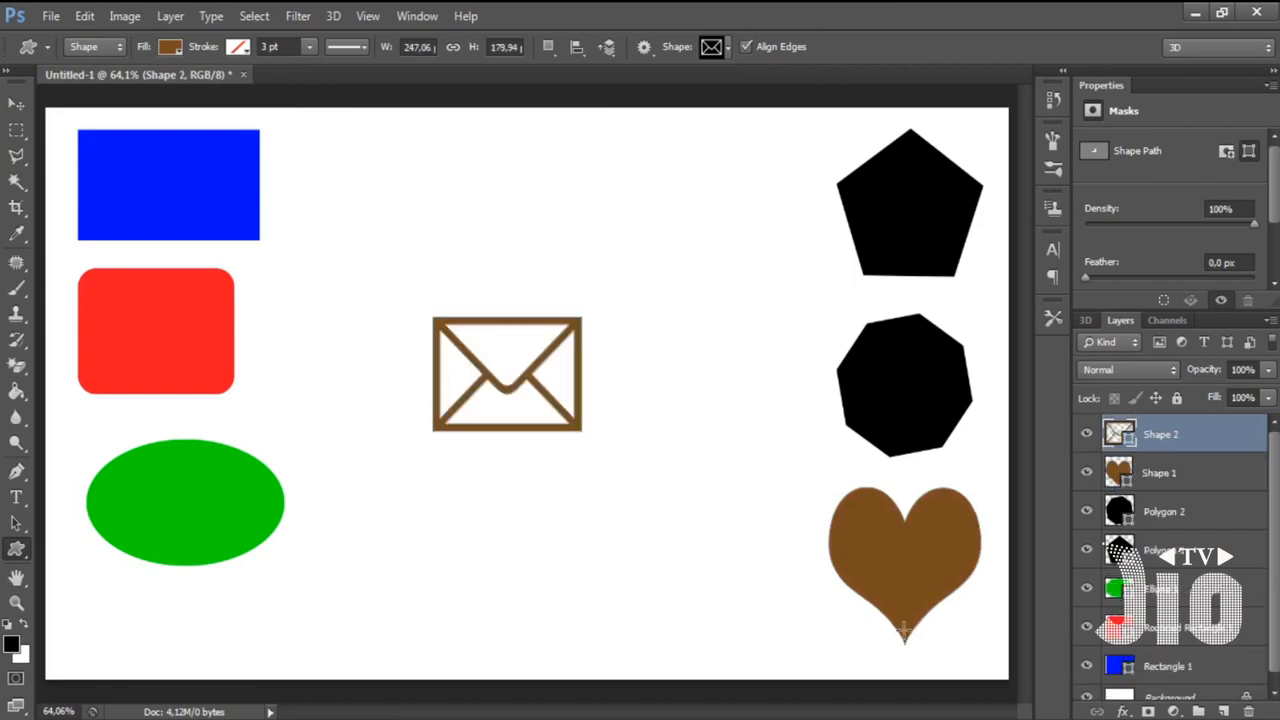
click(16, 103)
drag(549, 400, 553, 396)
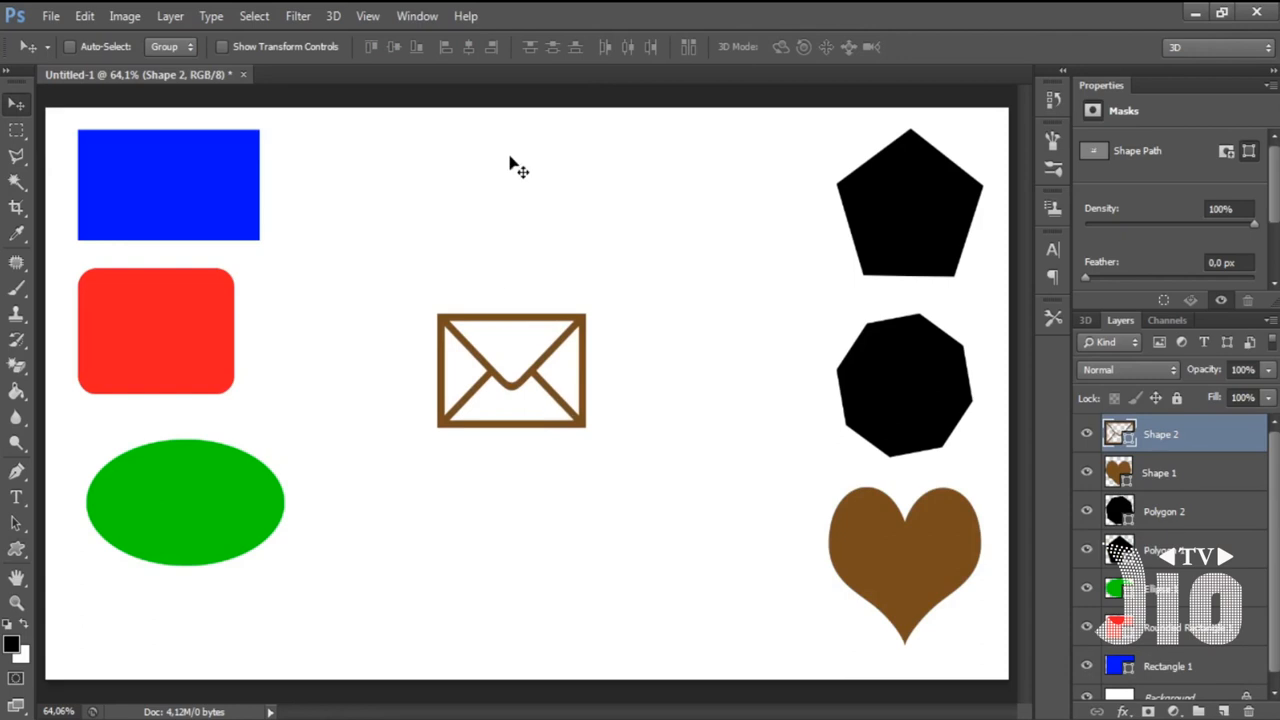
- Choose the fleur-de-lis as the preset for the Custom Shape Tool
click(16, 548)
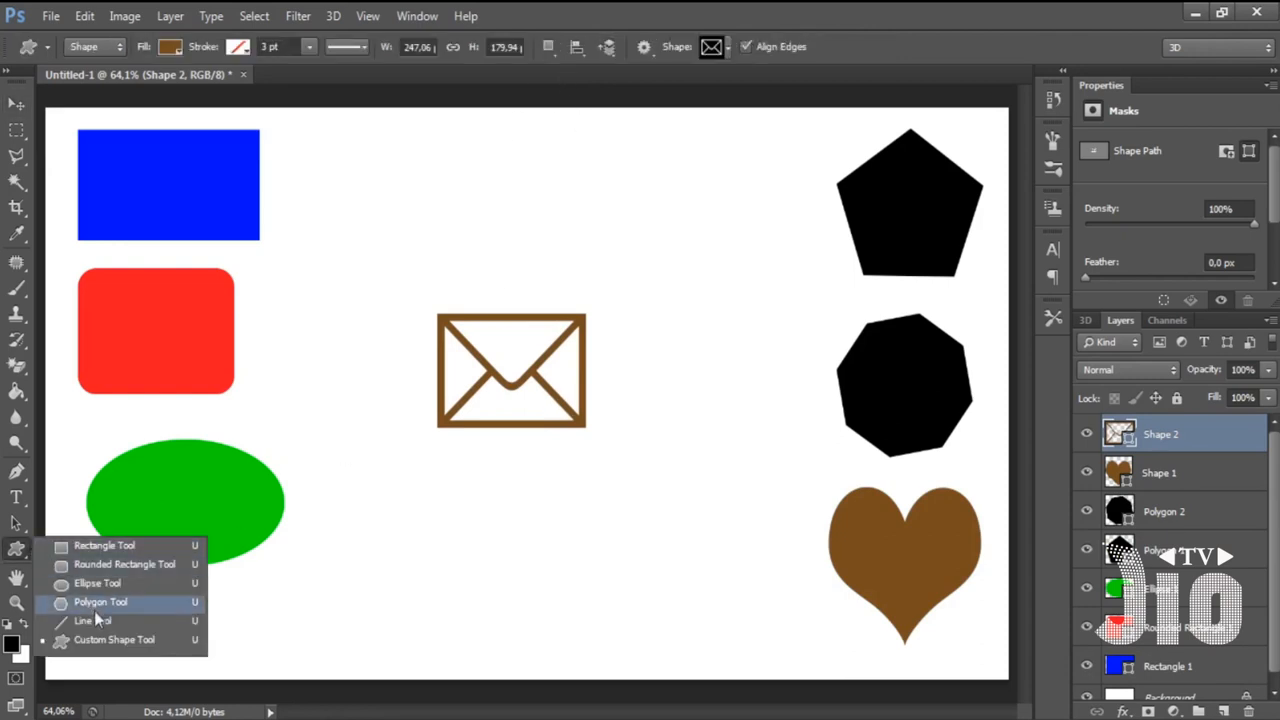
click(109, 642)
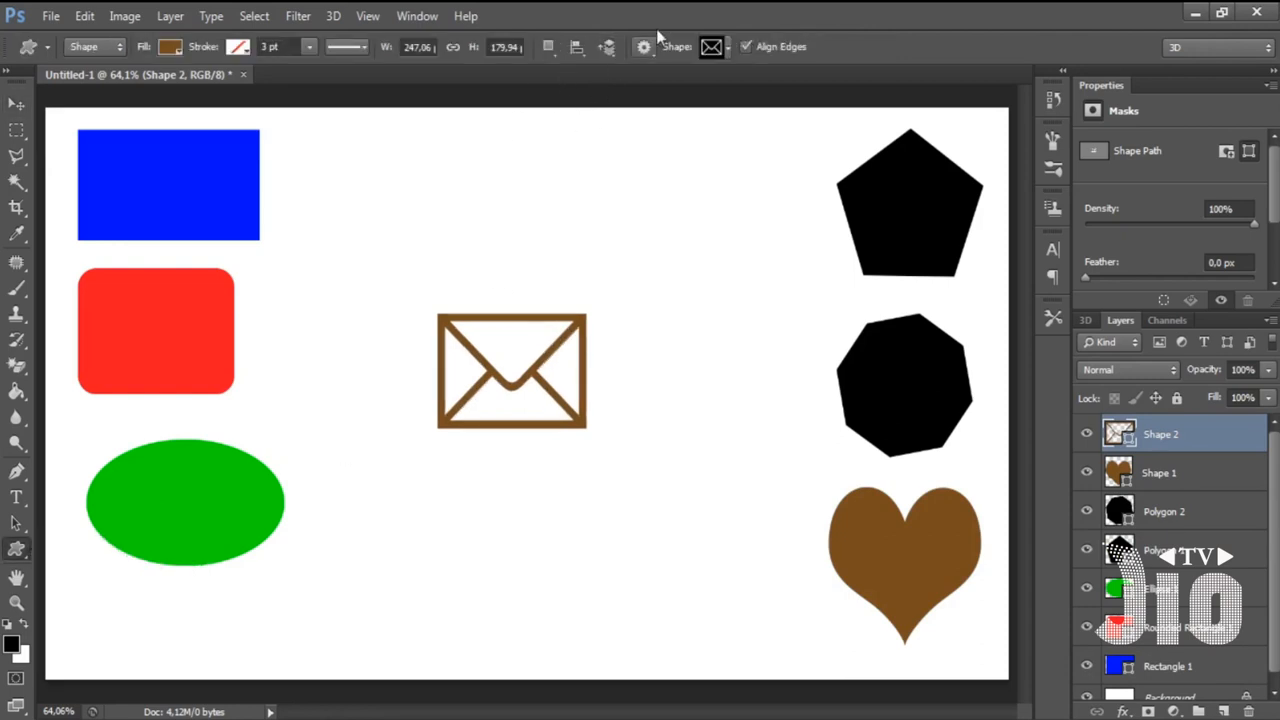
click(729, 48)
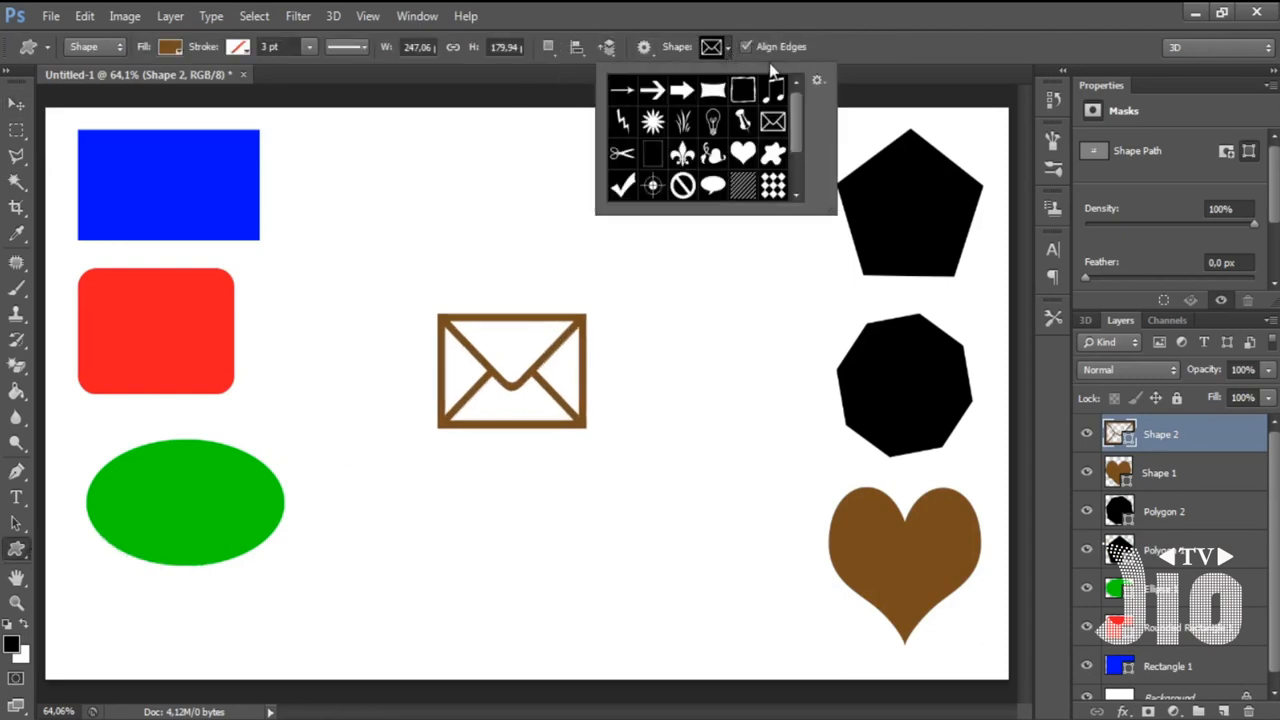
click(684, 156)
click(867, 27)
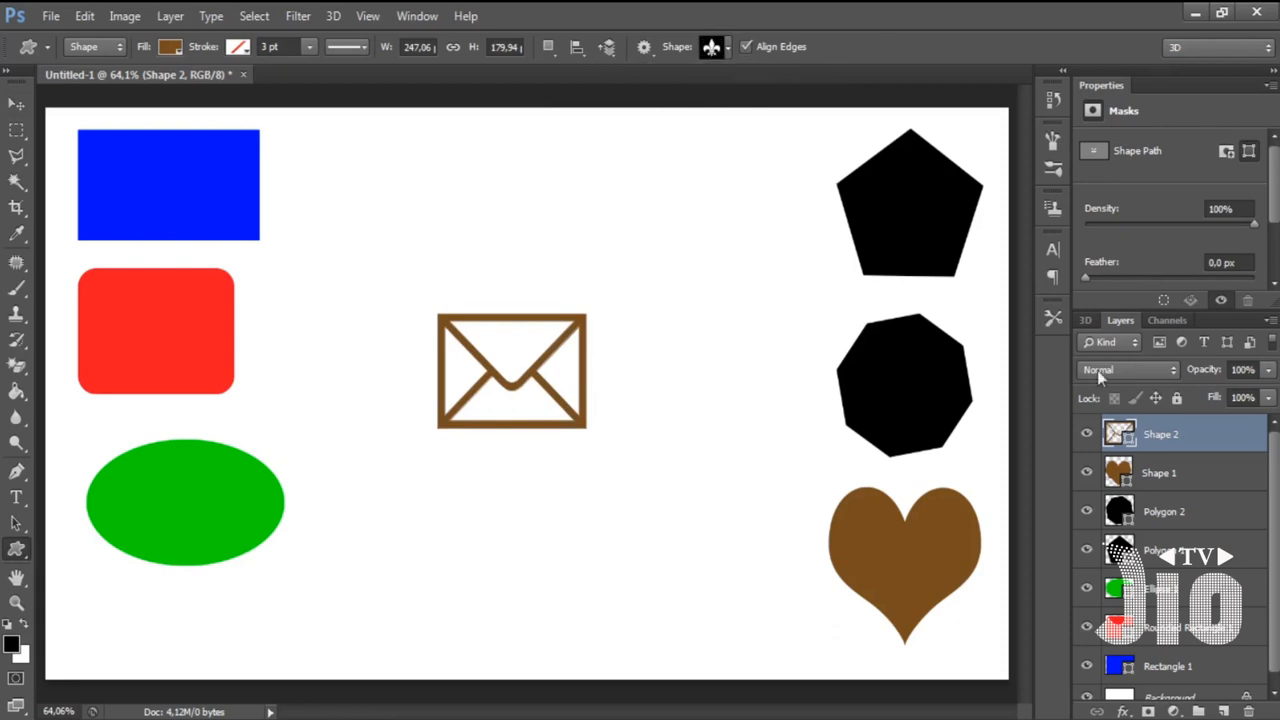
- Move the envelope to the left of the pentagon, then add a new layer above it with the Custom Shape Tool active
click(15, 105)
drag(538, 378, 749, 210)
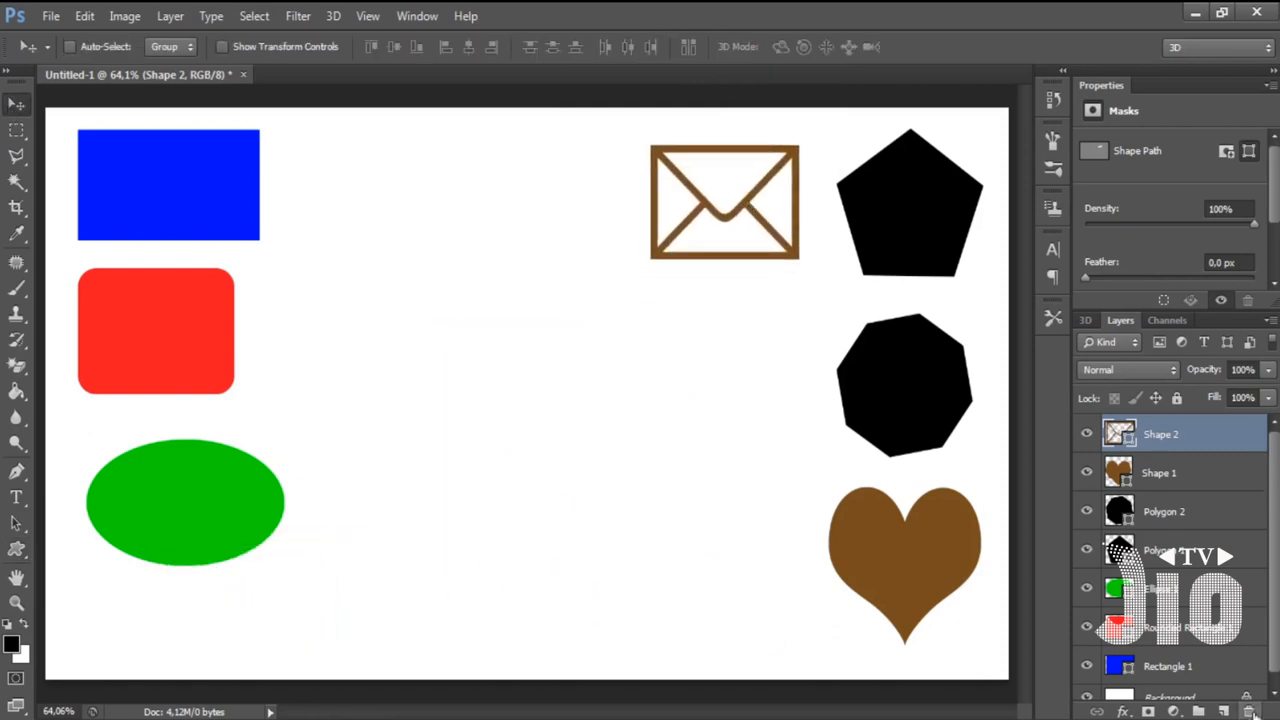
click(1224, 711)
click(16, 549)
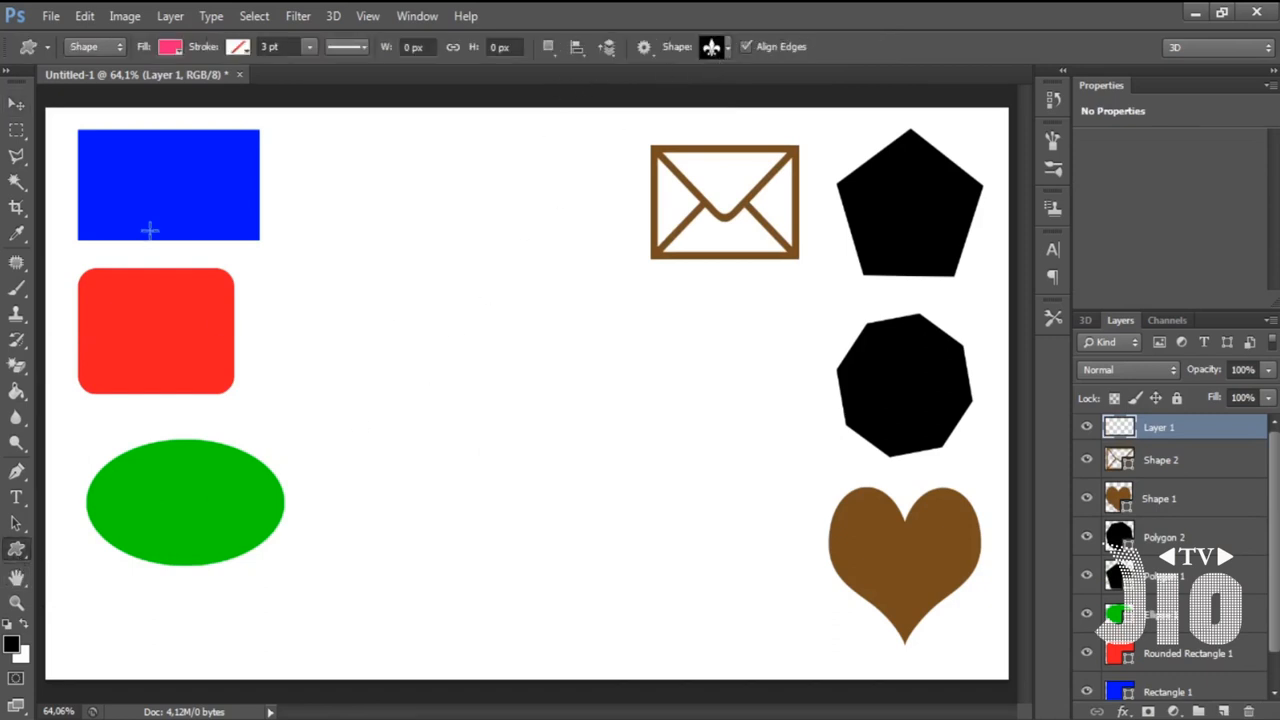
- Set the shape fill to red and draw a fleur-de-lis of about 224 × 235 px in the middle of the canvas
click(170, 46)
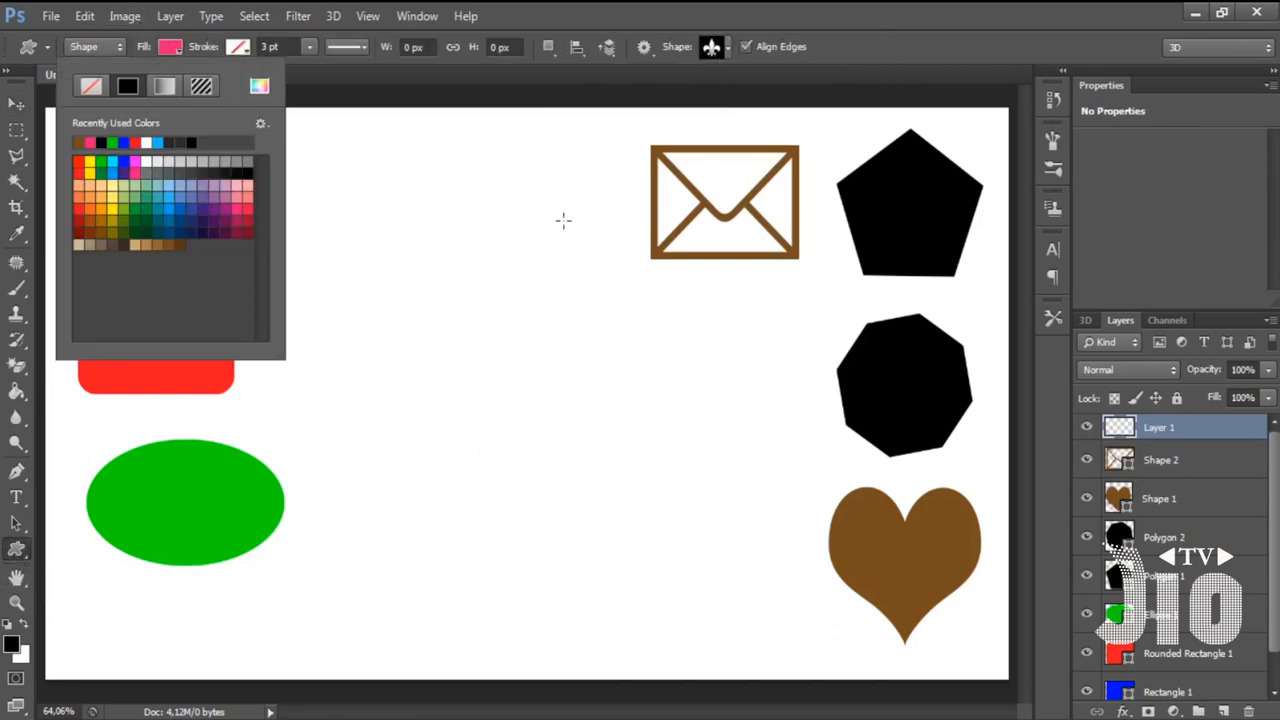
click(80, 161)
click(672, 24)
drag(460, 294, 594, 450)
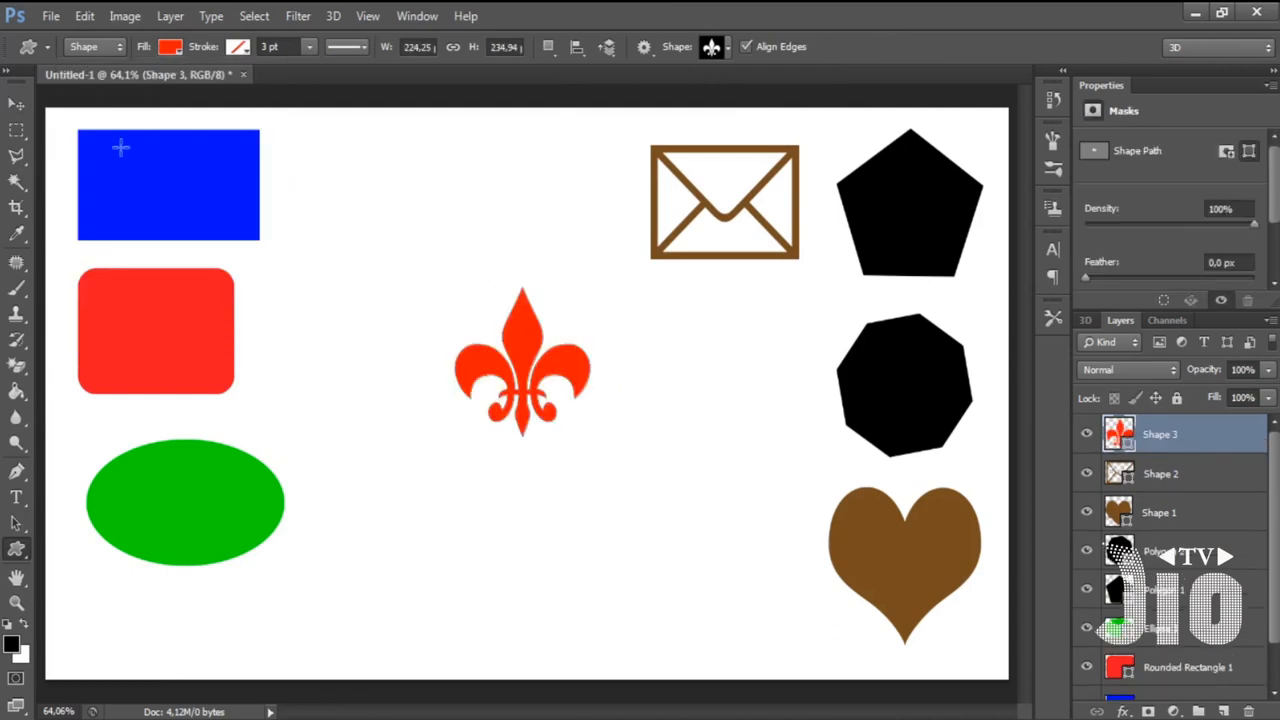
- Move the fleur-de-lis to the upper part of the canvas, to the right of the blue rectangle
click(16, 104)
mouse_move(525, 394)
mouse_down()
mouse_move(481, 460)
mouse_move(503, 398)
mouse_up()
key(Left)
key(Left)
key(Left)
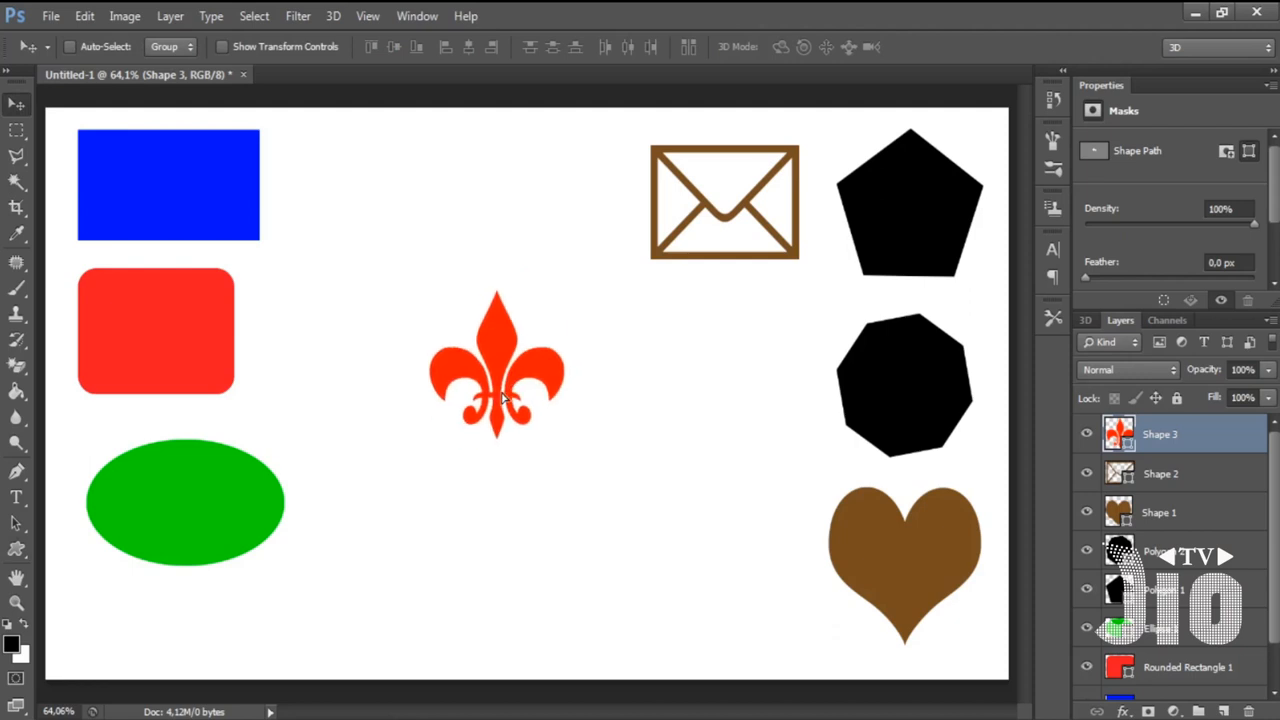
drag(503, 398, 430, 195)
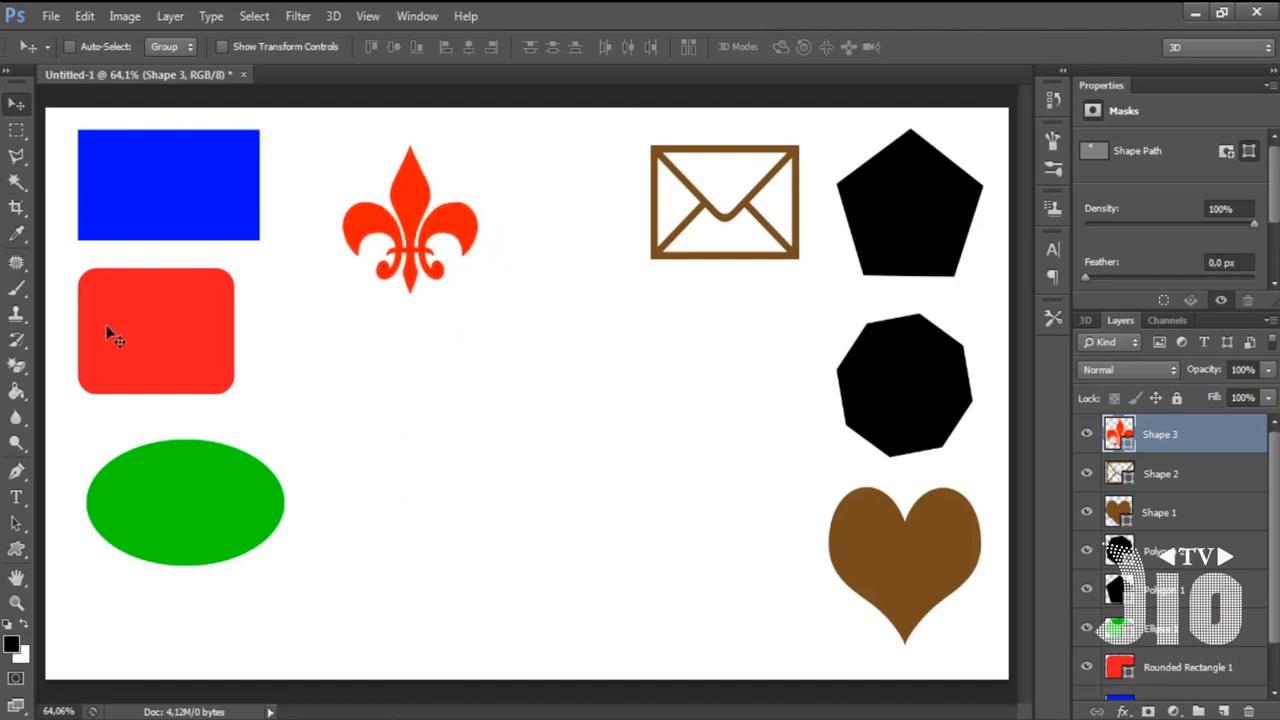
- Reactivate the Custom Shape Tool and choose Arrow 9 from the preset shapes
click(16, 550)
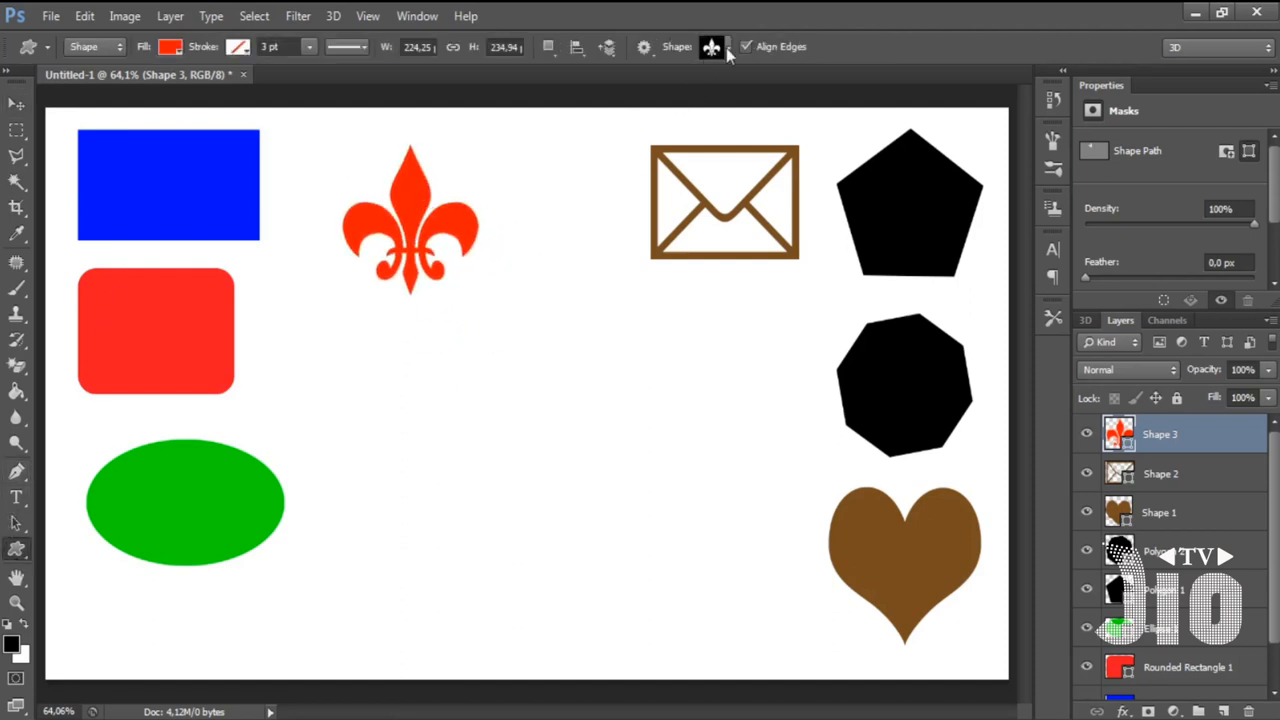
click(728, 47)
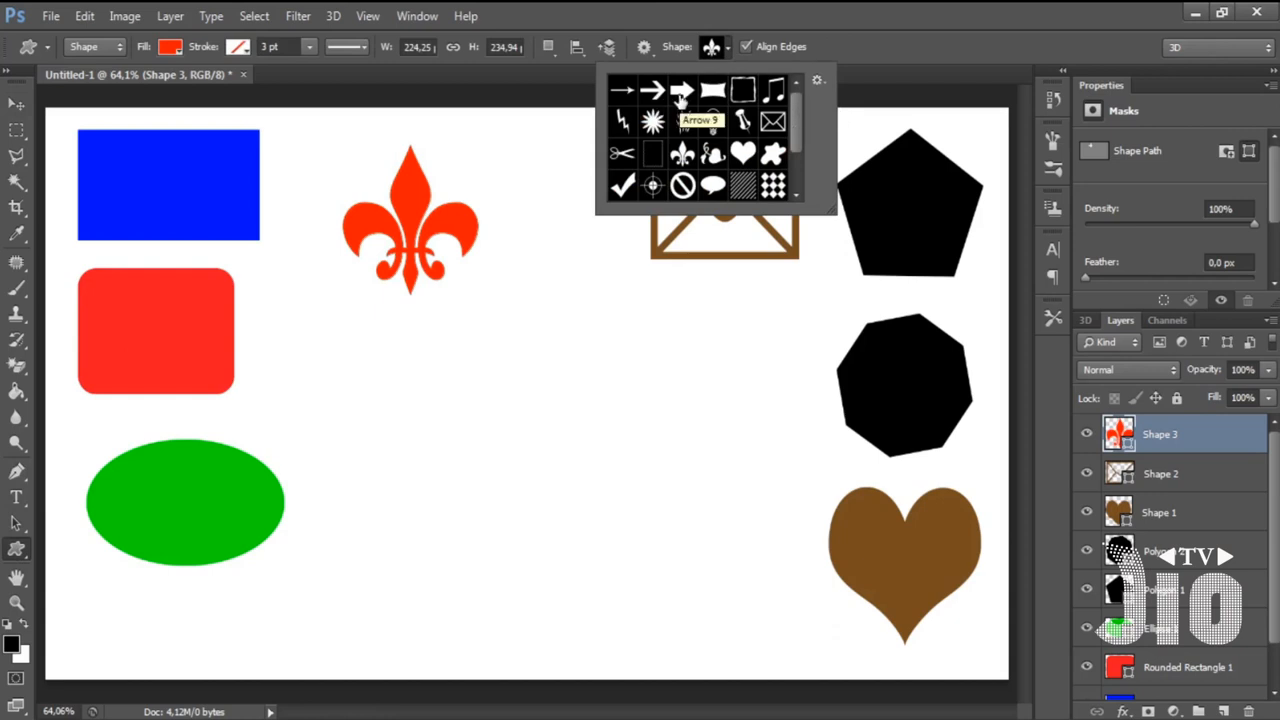
double_click(679, 97)
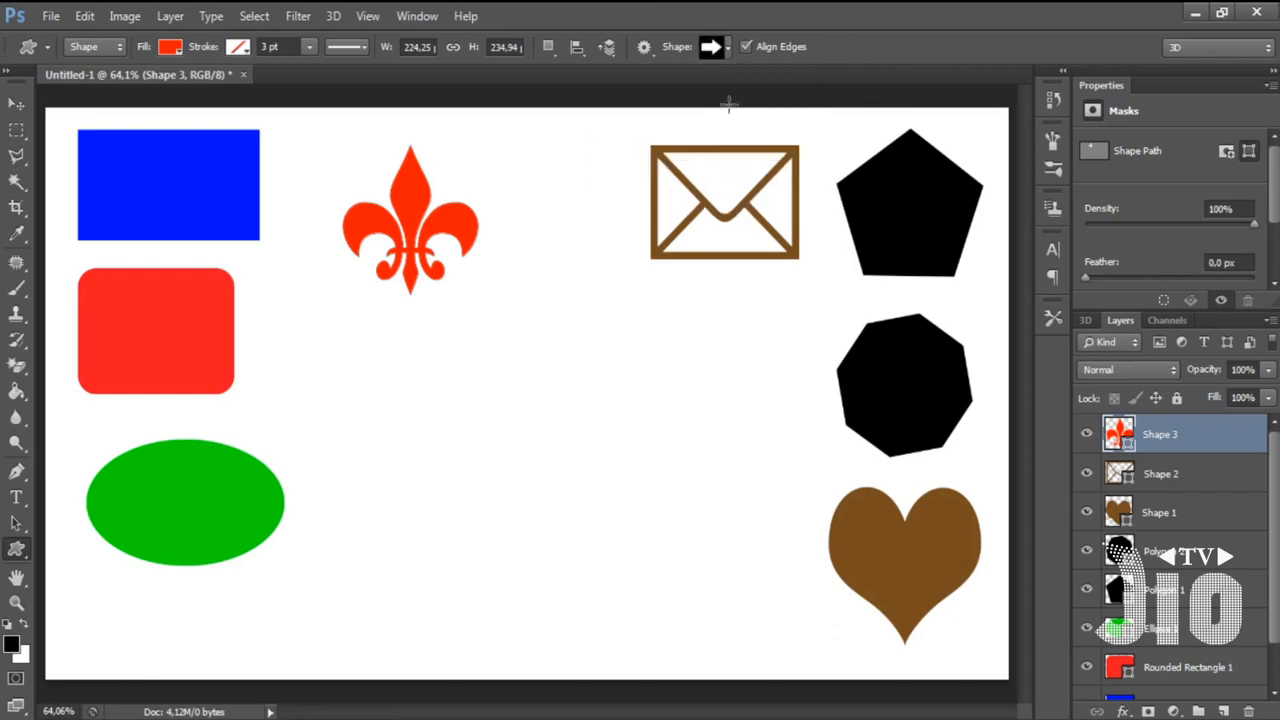
- On a new layer, draw an orange arrow of about 291 × 89 px and move it below the green ellipse
click(1223, 711)
click(171, 47)
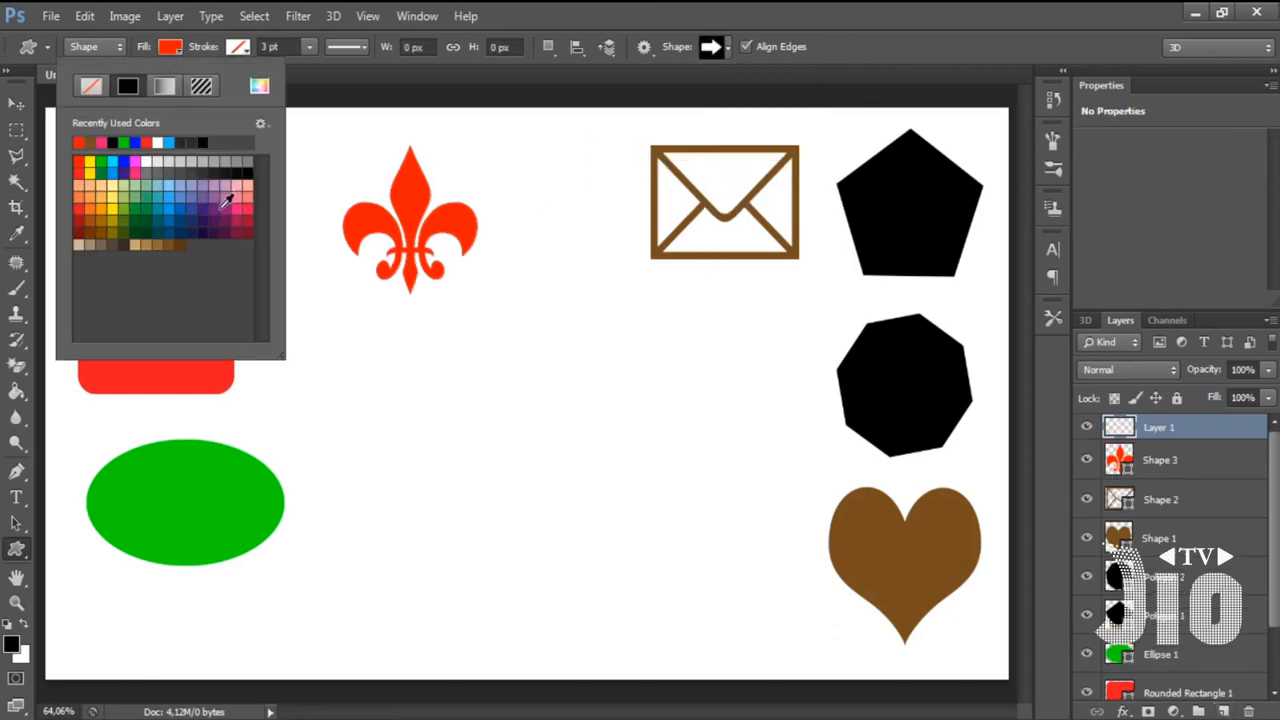
click(103, 203)
click(800, 26)
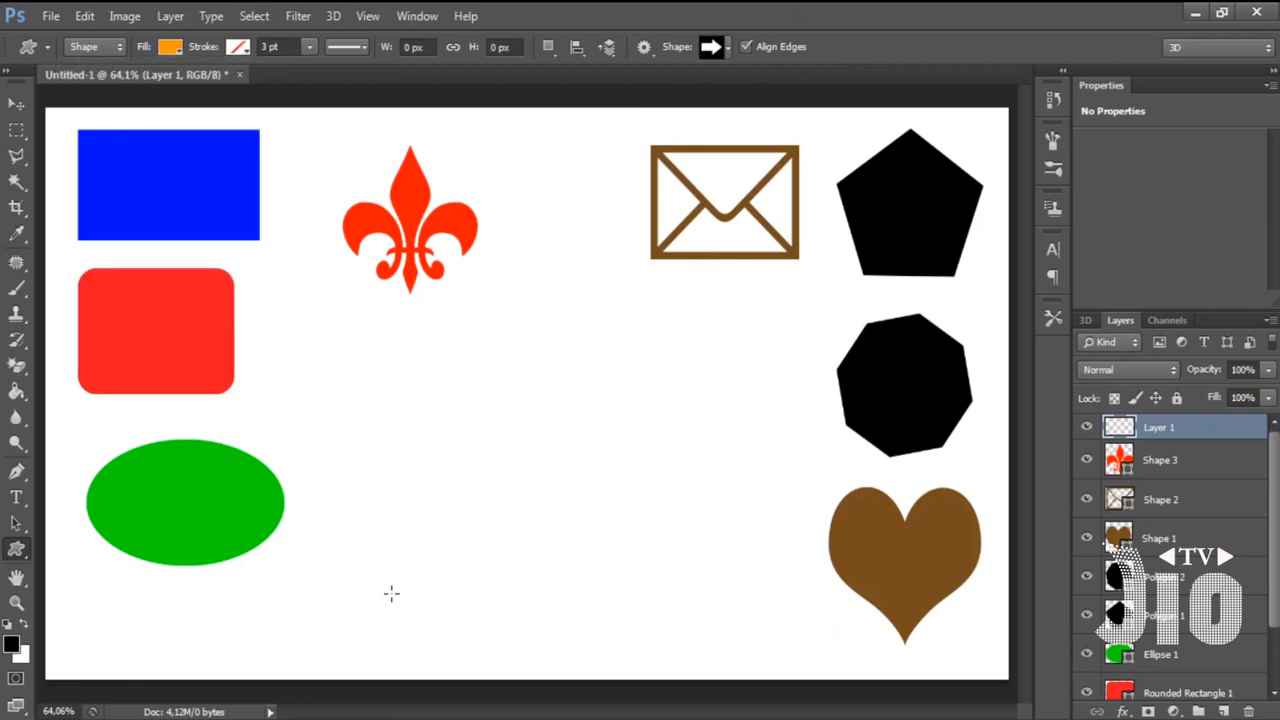
drag(434, 585, 608, 640)
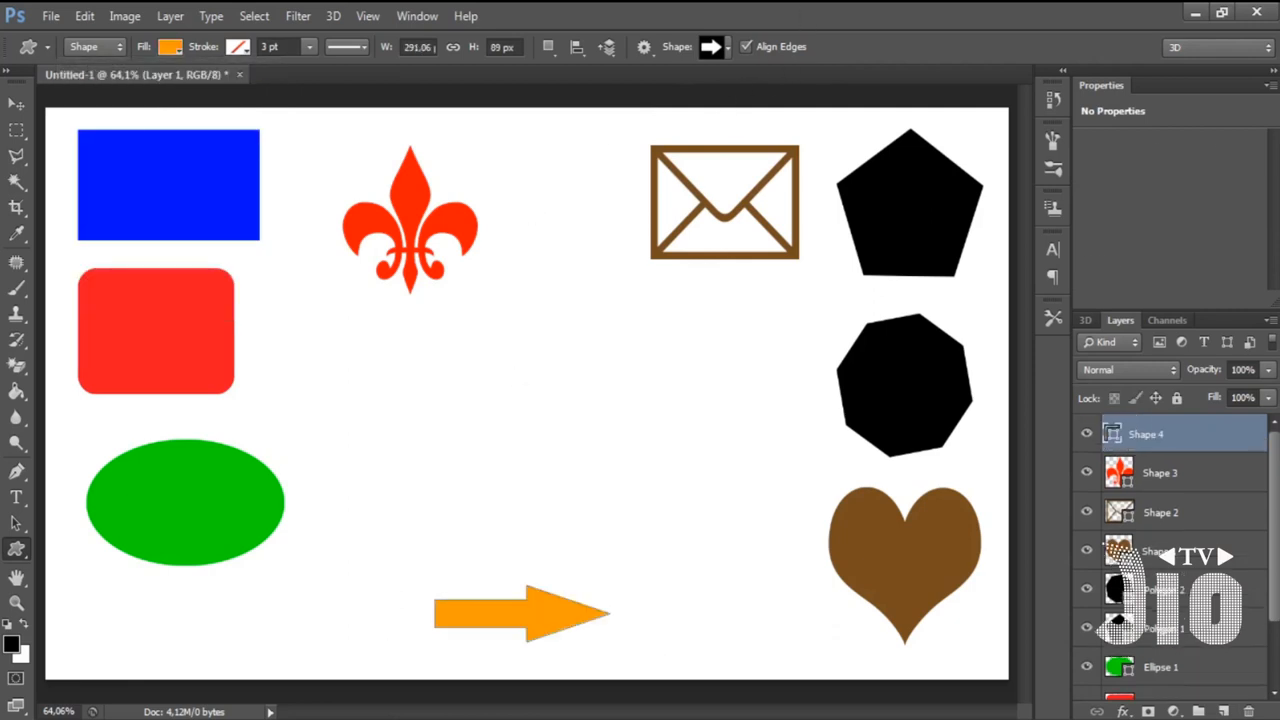
click(16, 103)
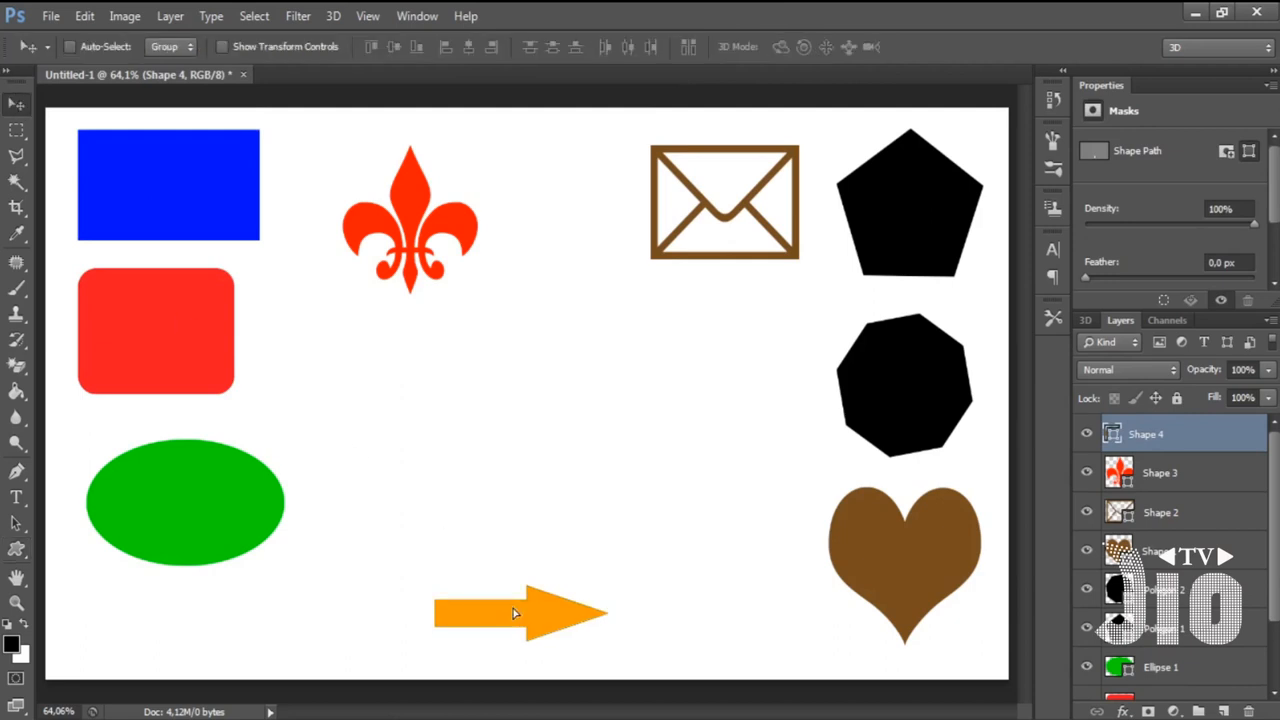
drag(512, 608, 111, 623)
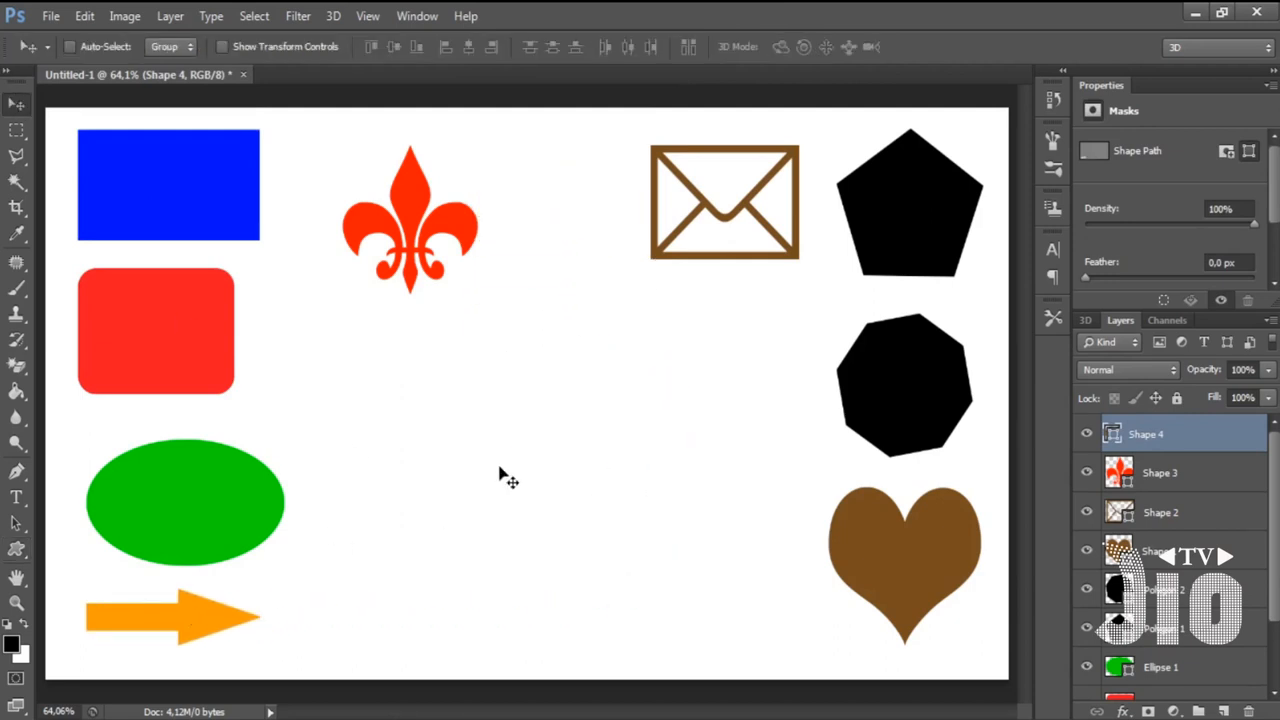
- Reactivate the Custom Shape Tool and replace the current preset shapes with the Animals set
click(16, 548)
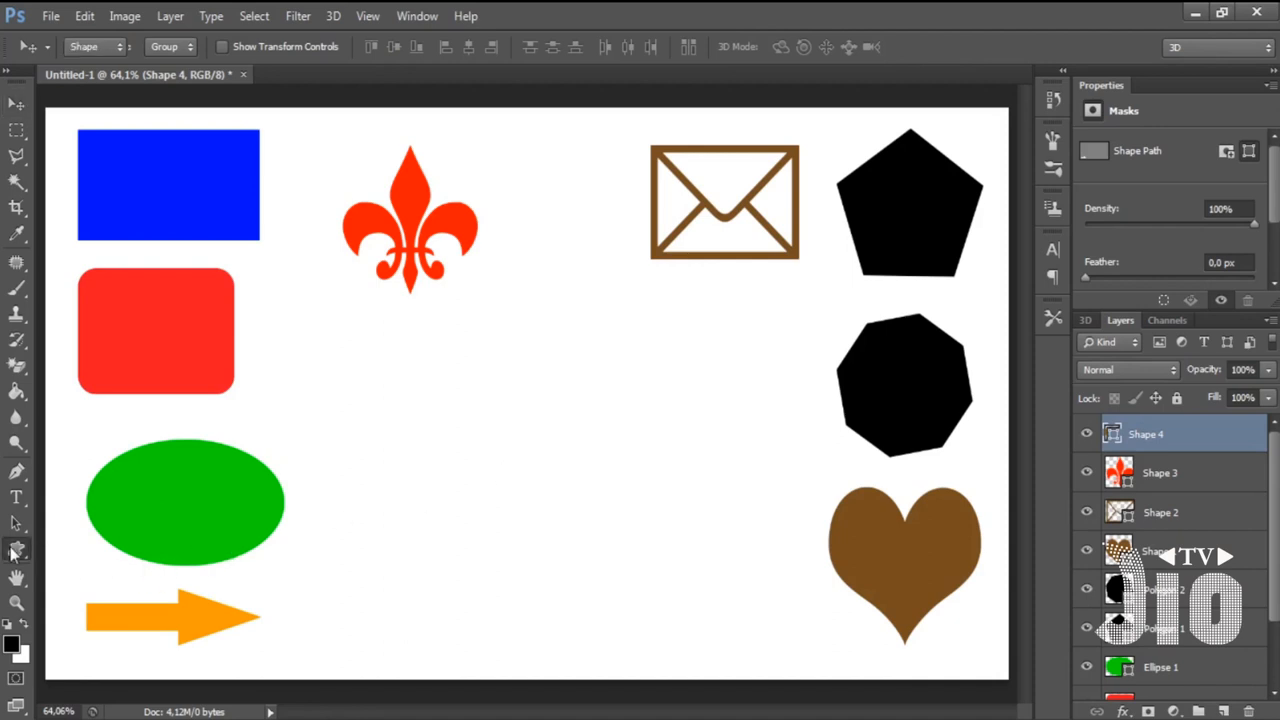
click(100, 639)
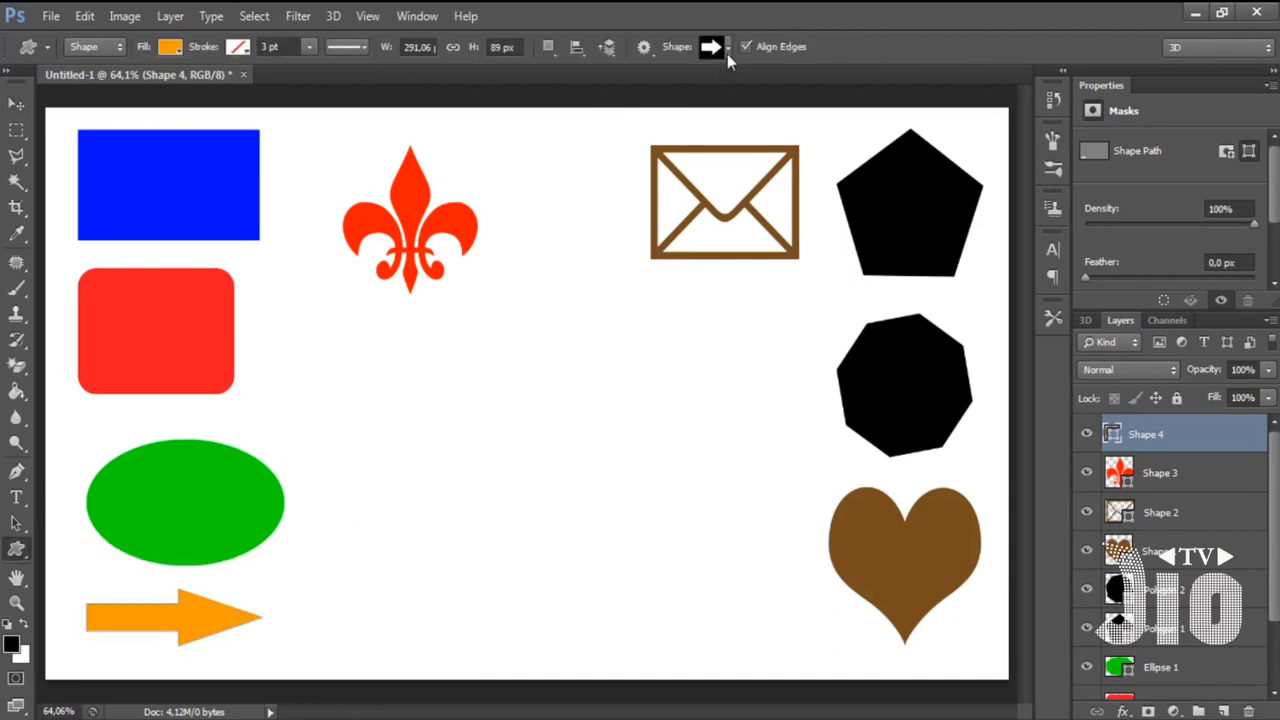
click(727, 54)
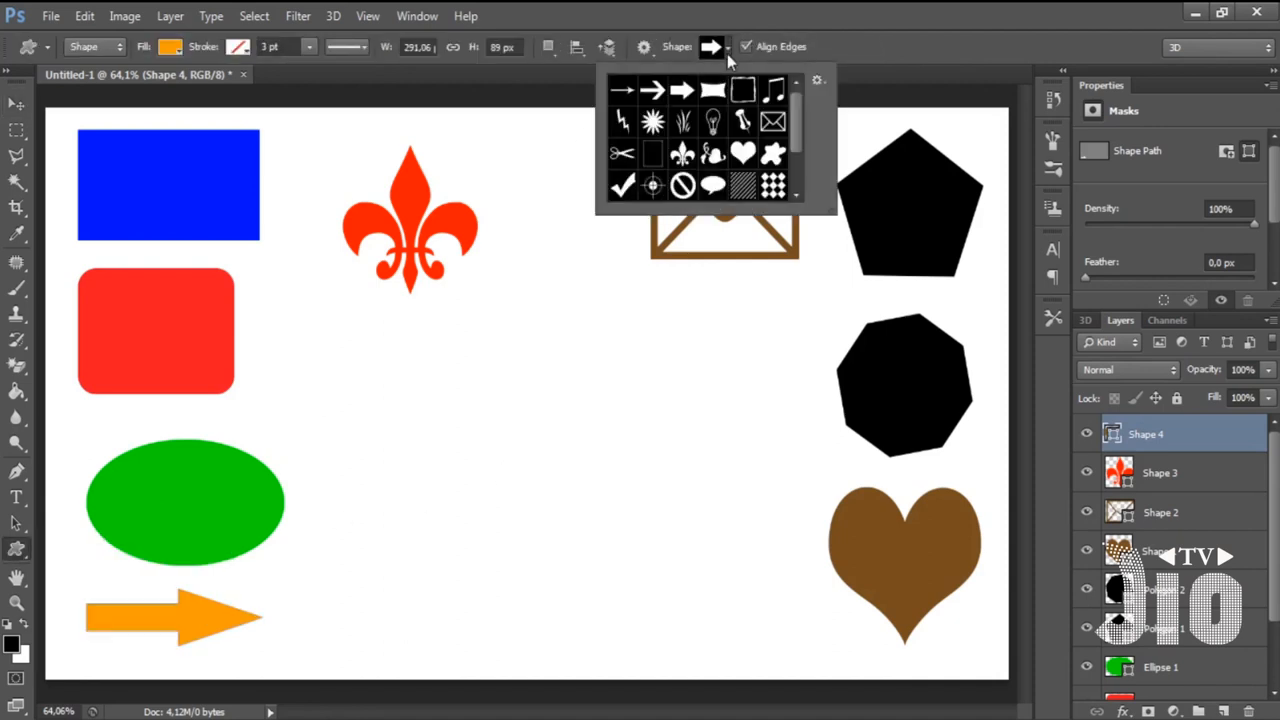
click(819, 77)
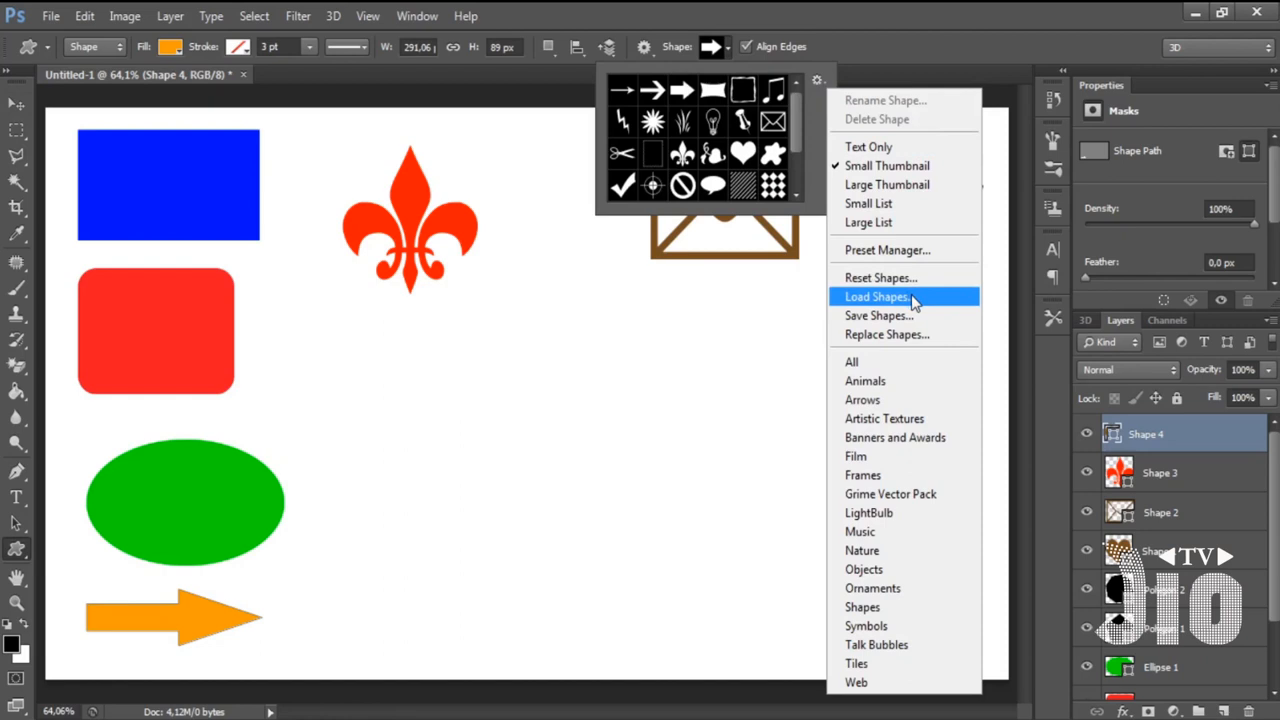
click(866, 381)
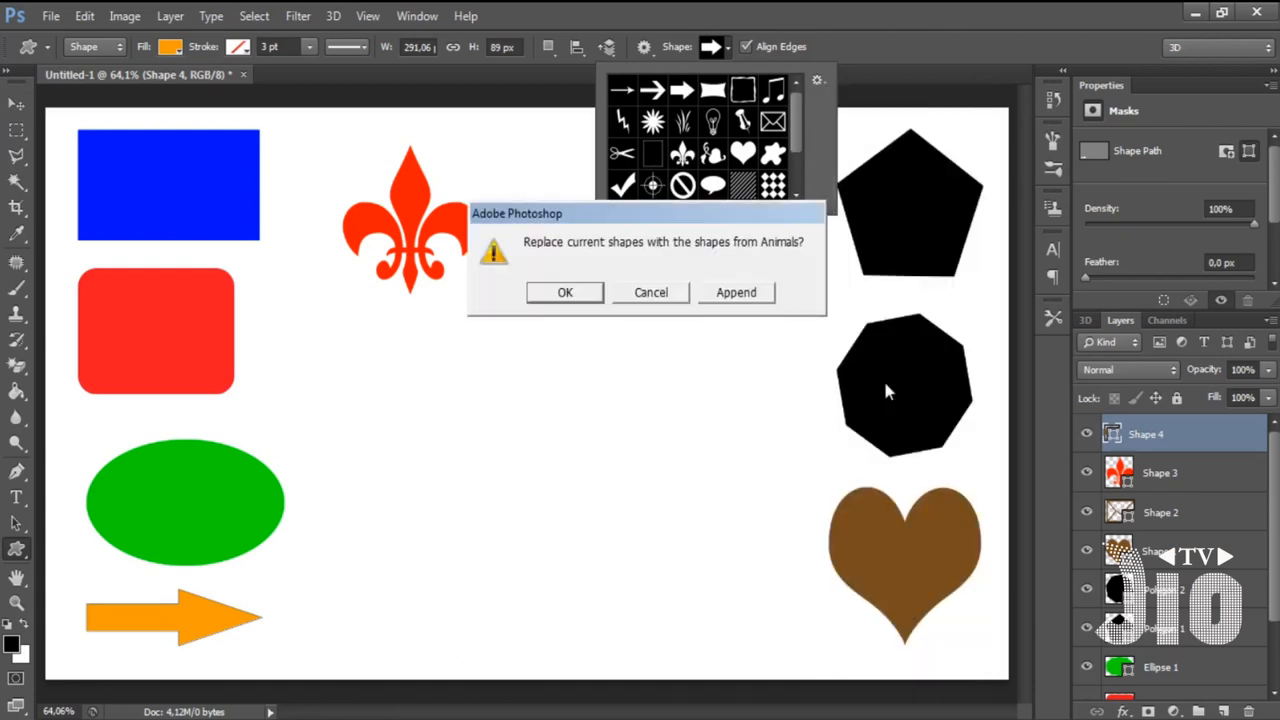
click(565, 292)
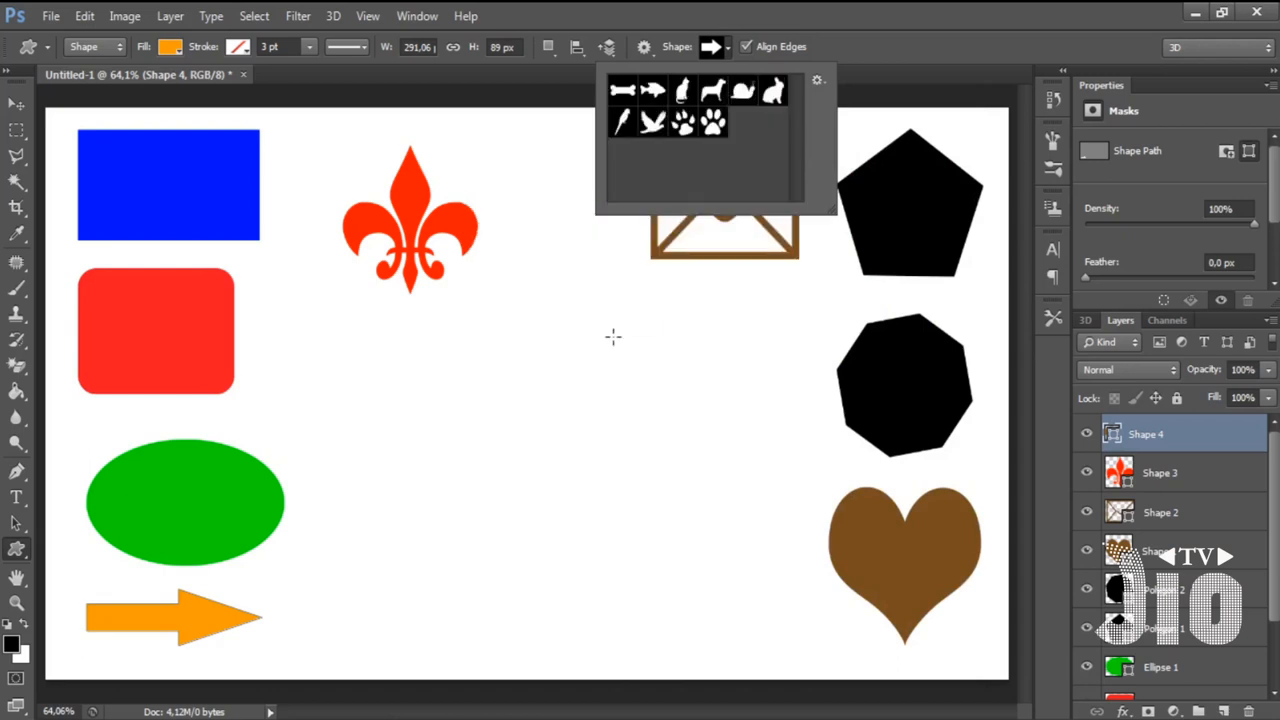
- Draw an orange rabbit of about 210 × 191 px on a new layer and move it below the fleur-de-lis
click(776, 98)
click(1223, 711)
drag(474, 388, 604, 512)
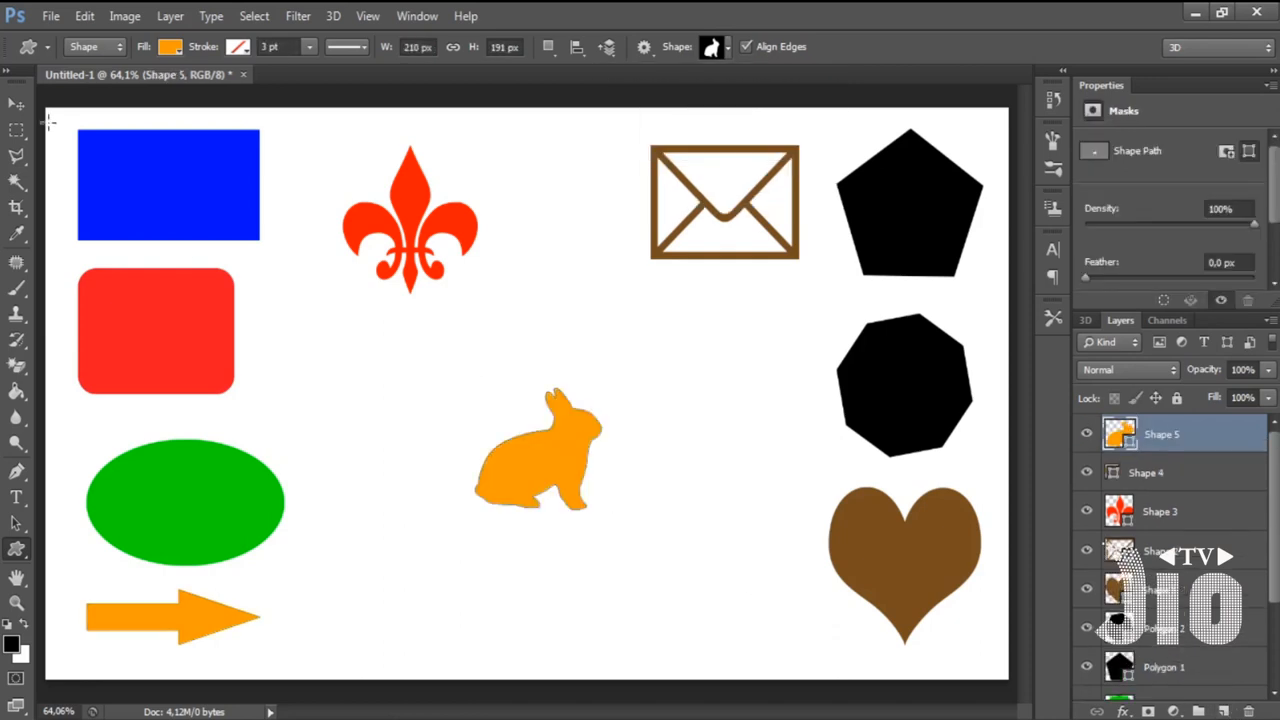
click(16, 103)
drag(563, 471, 427, 425)
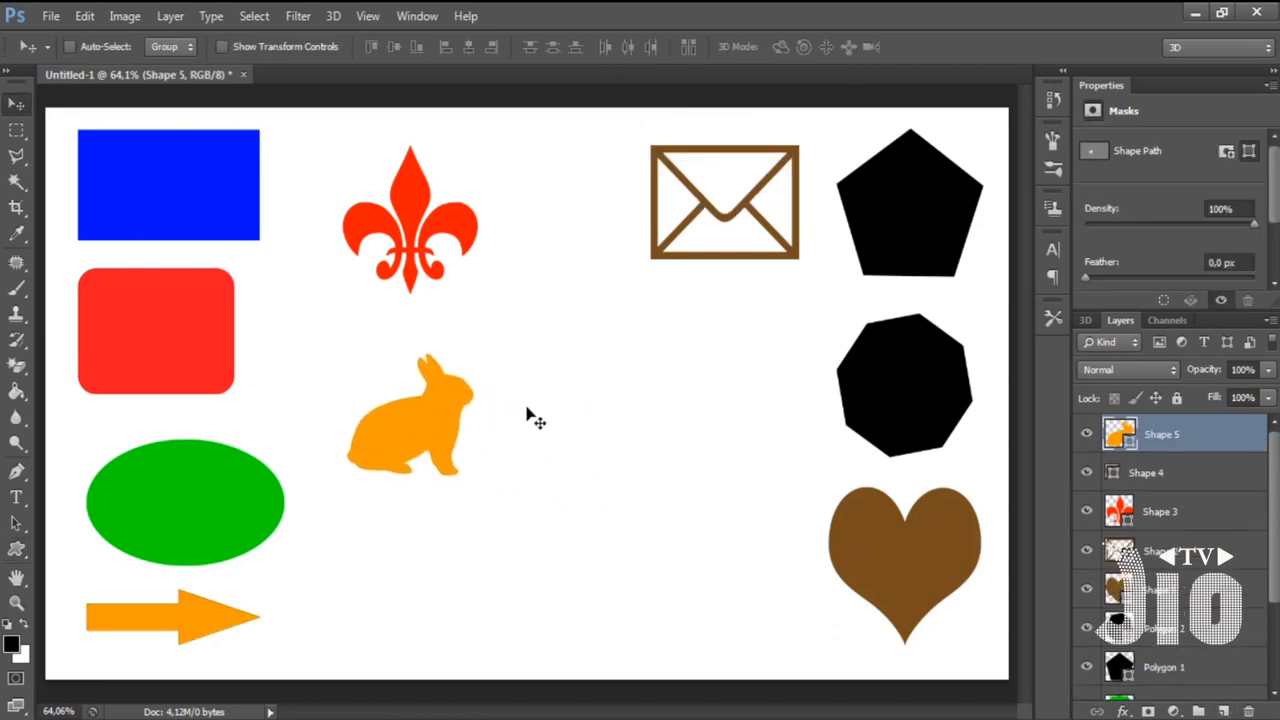
- With the Custom Shape Tool, replace the Animals presets with the All set and choose the pair of beamed music notes
click(18, 550)
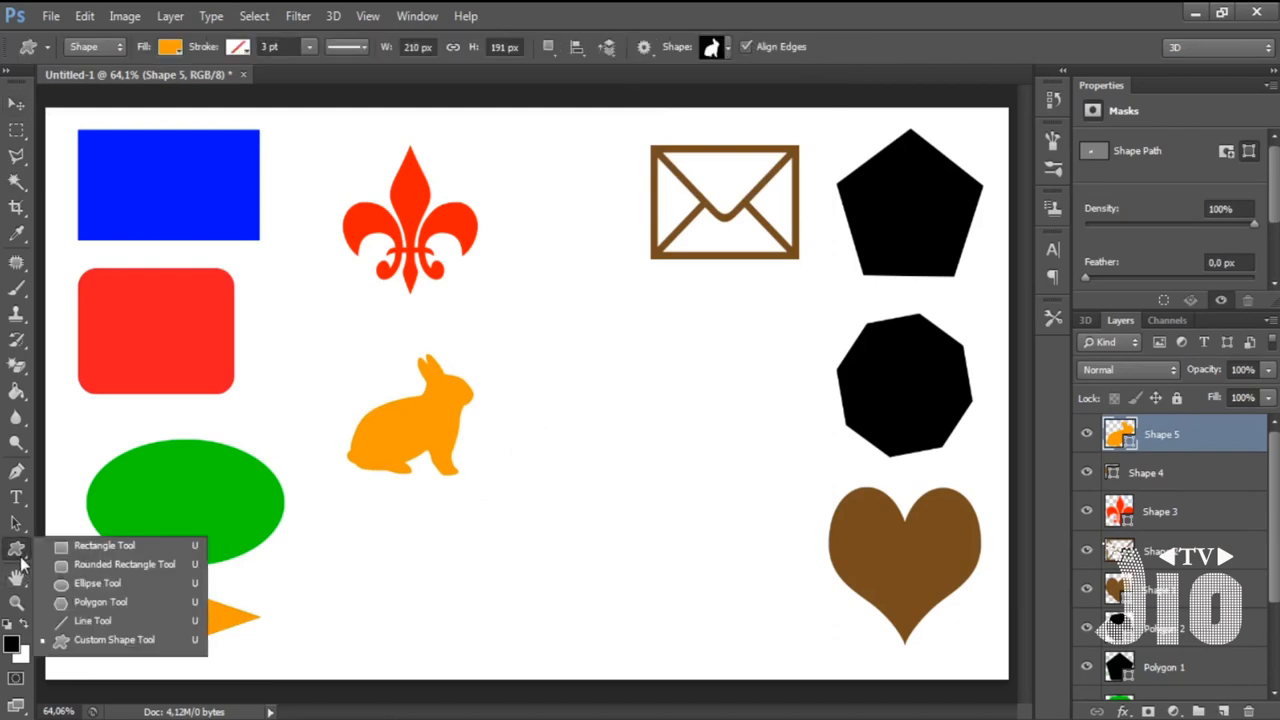
click(120, 654)
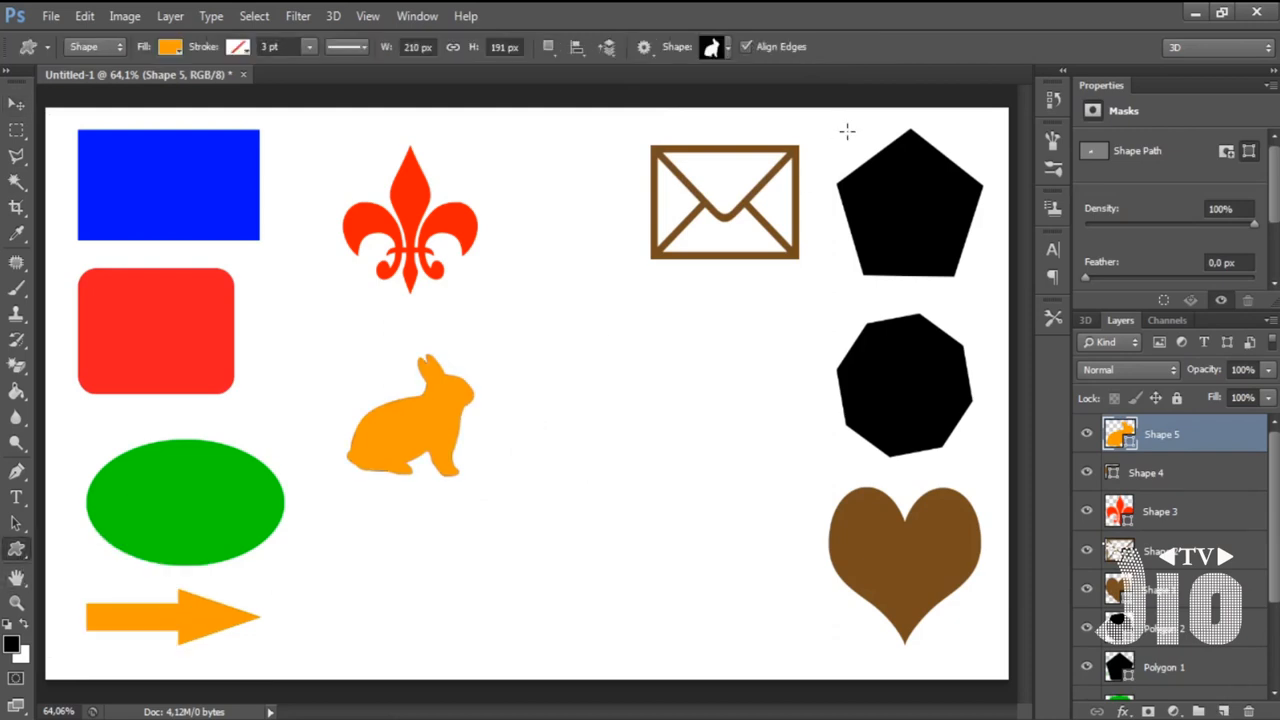
click(727, 49)
click(815, 82)
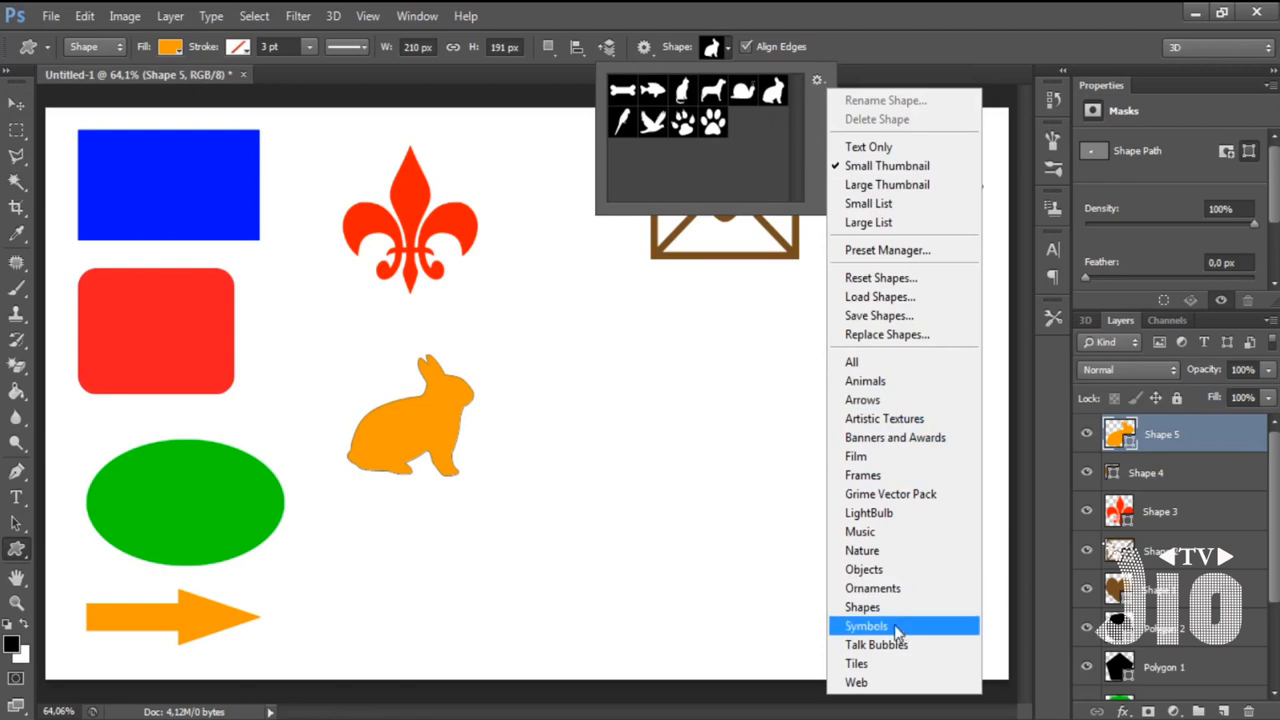
click(866, 364)
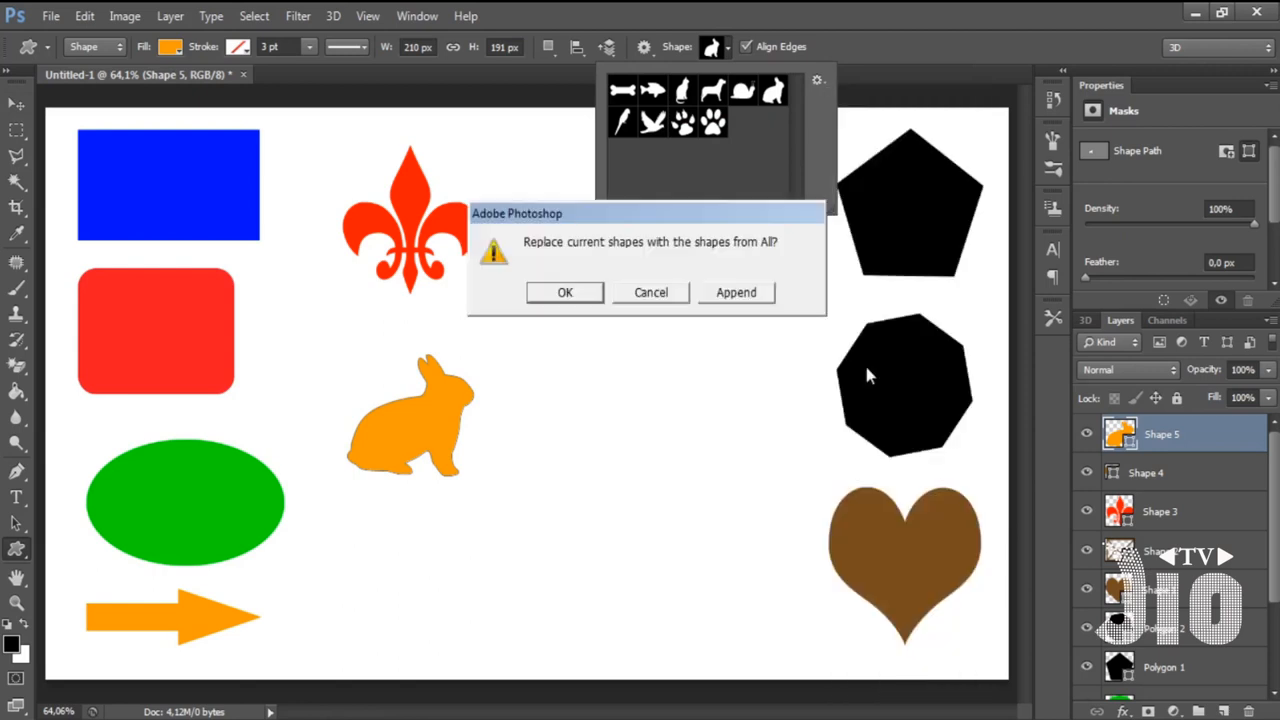
click(566, 292)
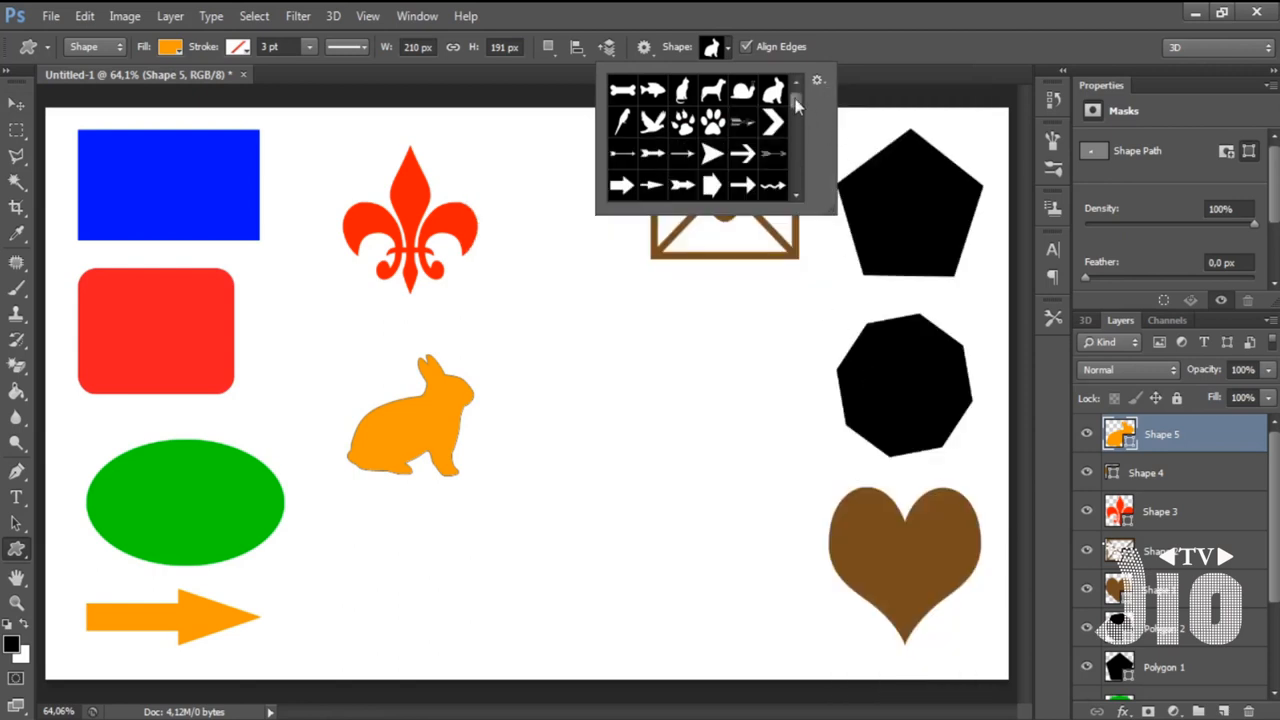
drag(796, 104, 797, 120)
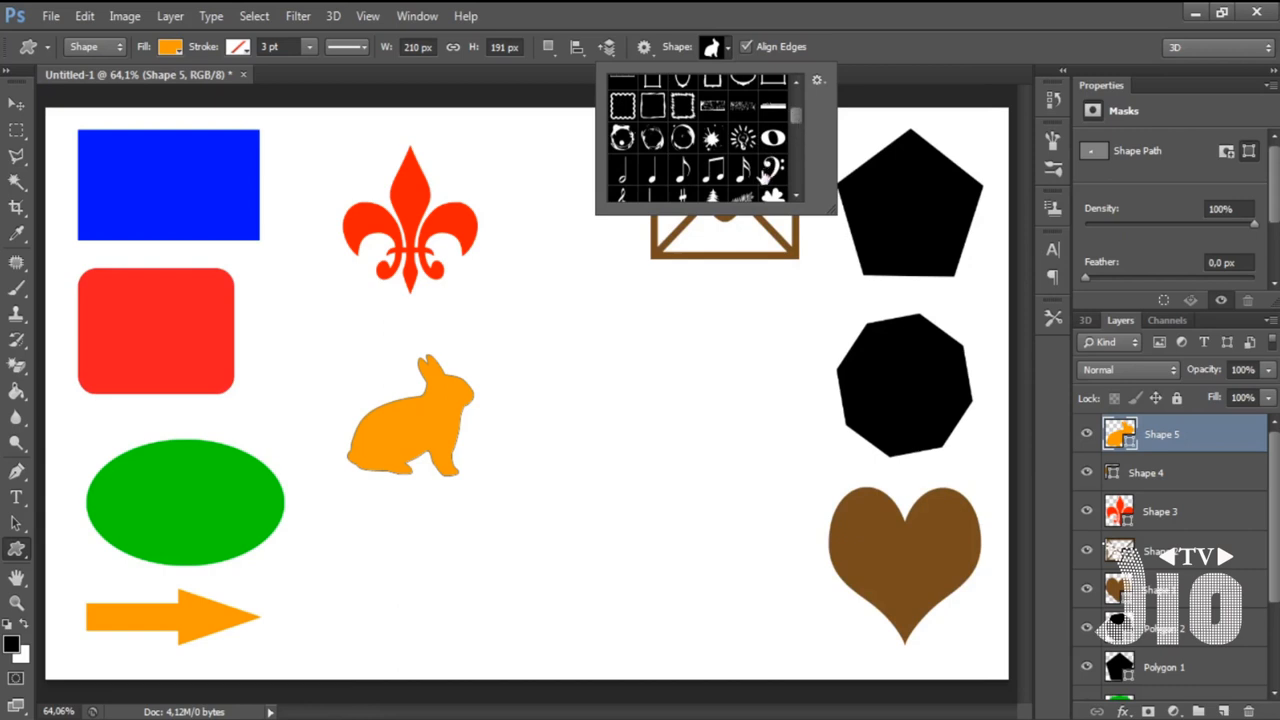
double_click(714, 172)
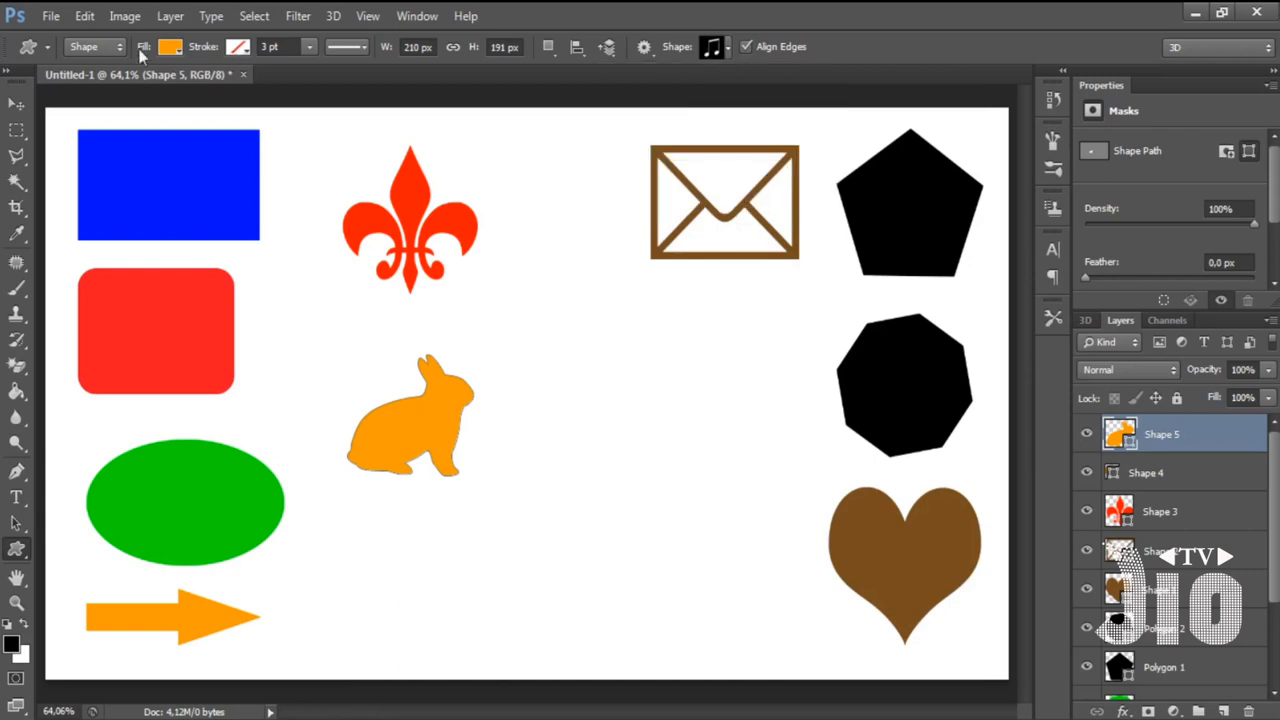
- Change the rabbit's fill to red
click(168, 48)
click(80, 172)
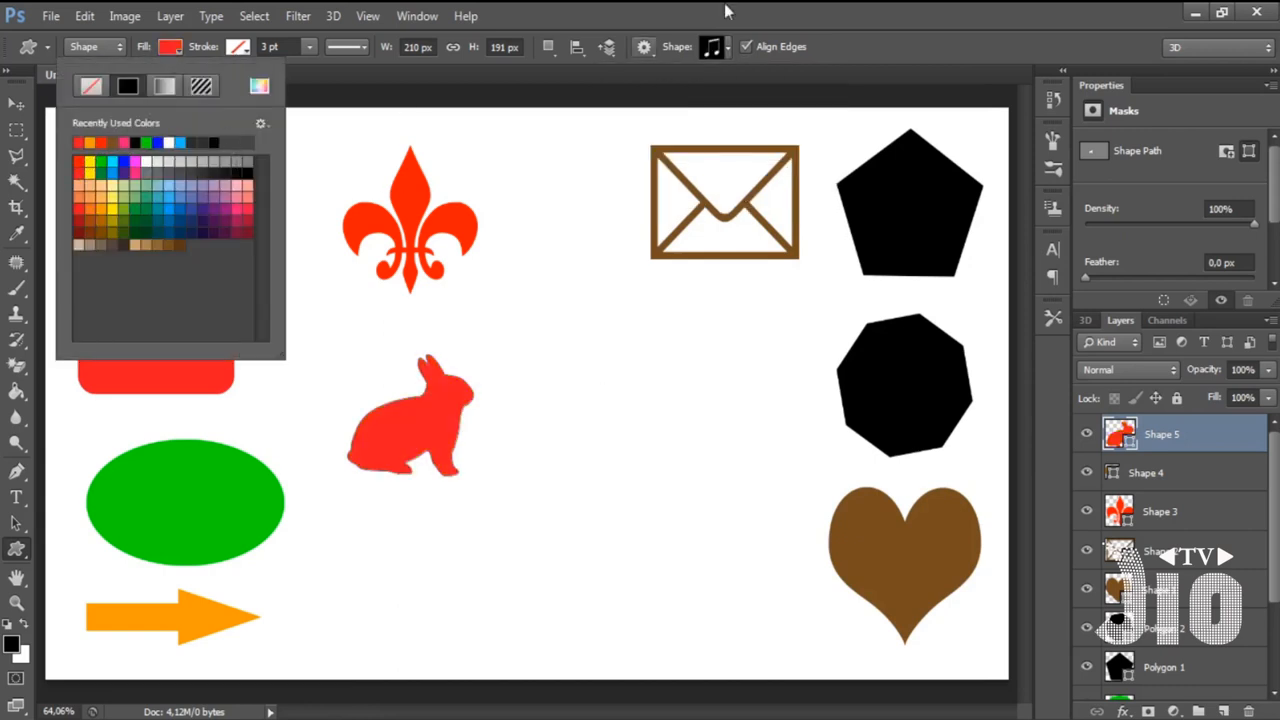
click(730, 11)
- On a new layer, draw the orange beamed music notes and place them between the fleur-de-lis and the envelope
click(1224, 711)
drag(570, 348, 574, 234)
click(16, 103)
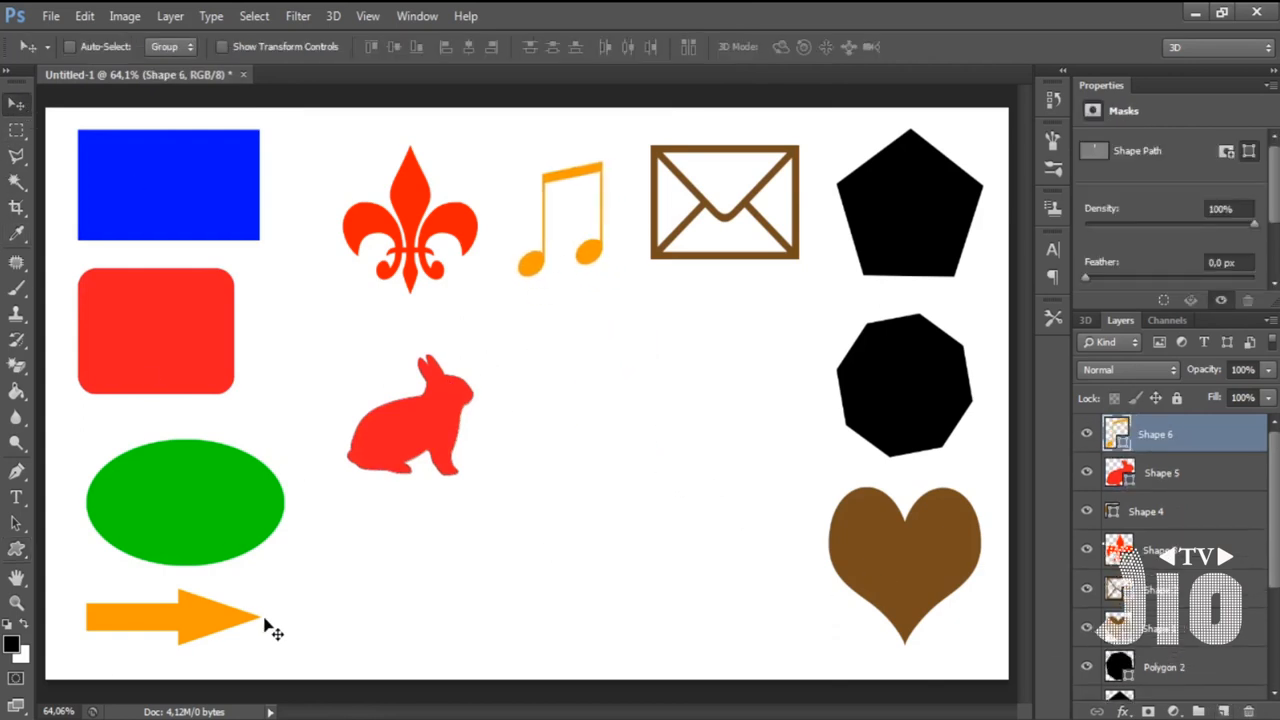